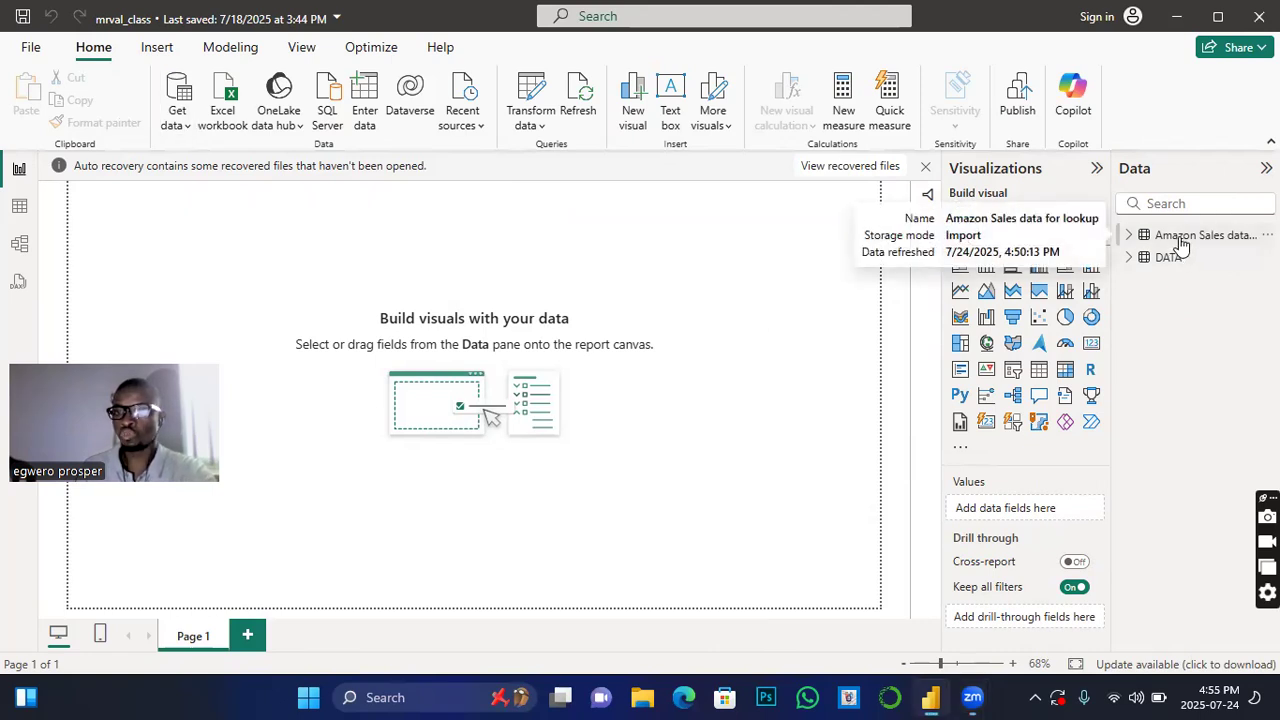
- Open the loaded tables in the Power Query Editor through Transform data and maximize the editor window
left_click(1180, 240)
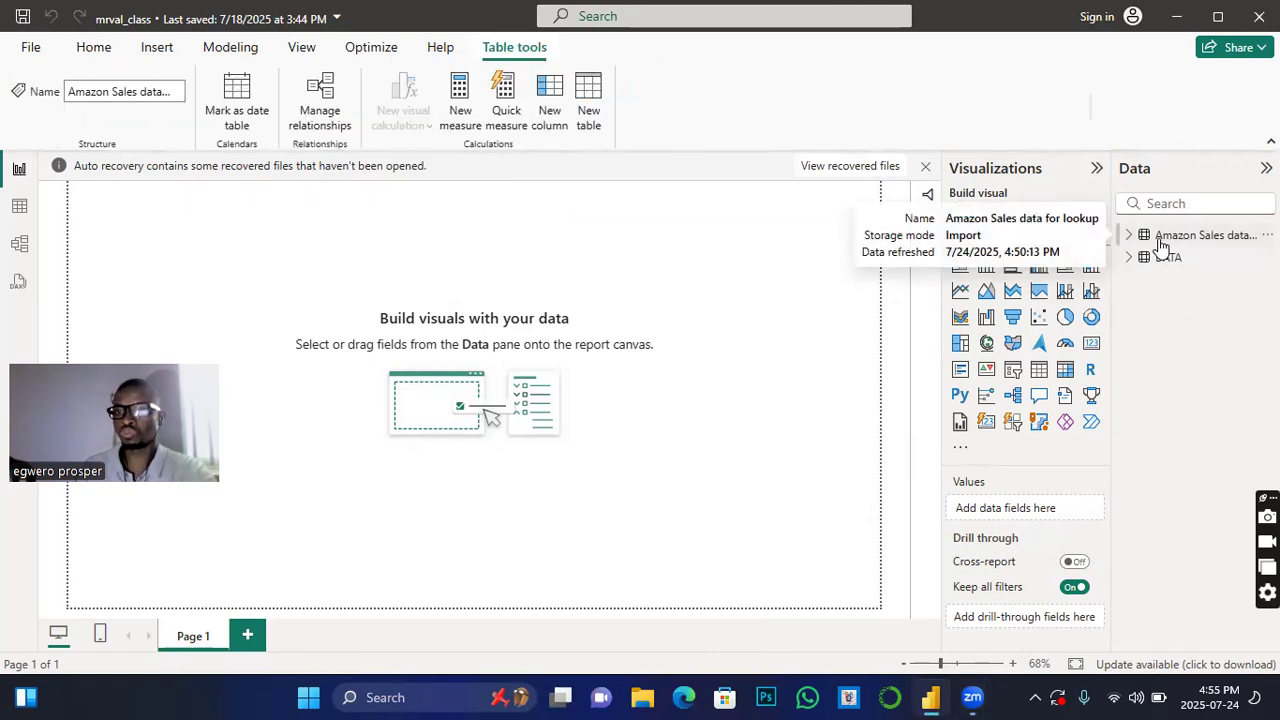
left_click(1164, 260)
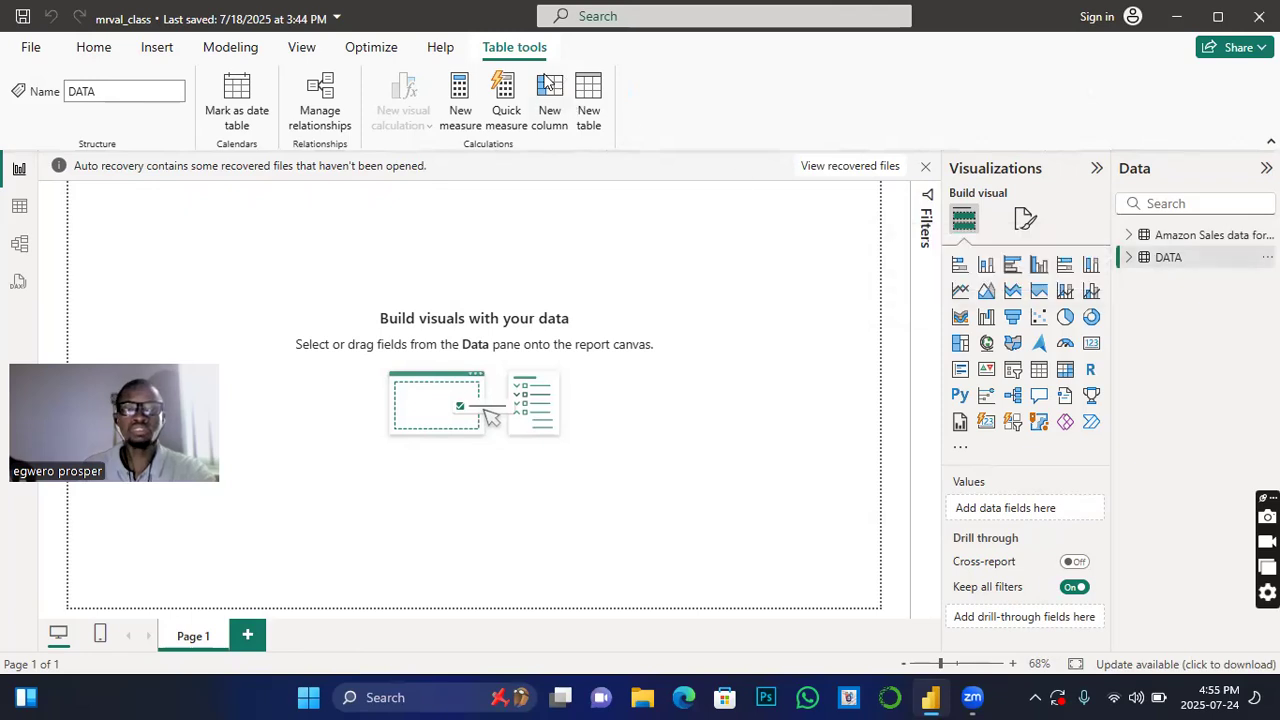
left_click(93, 50)
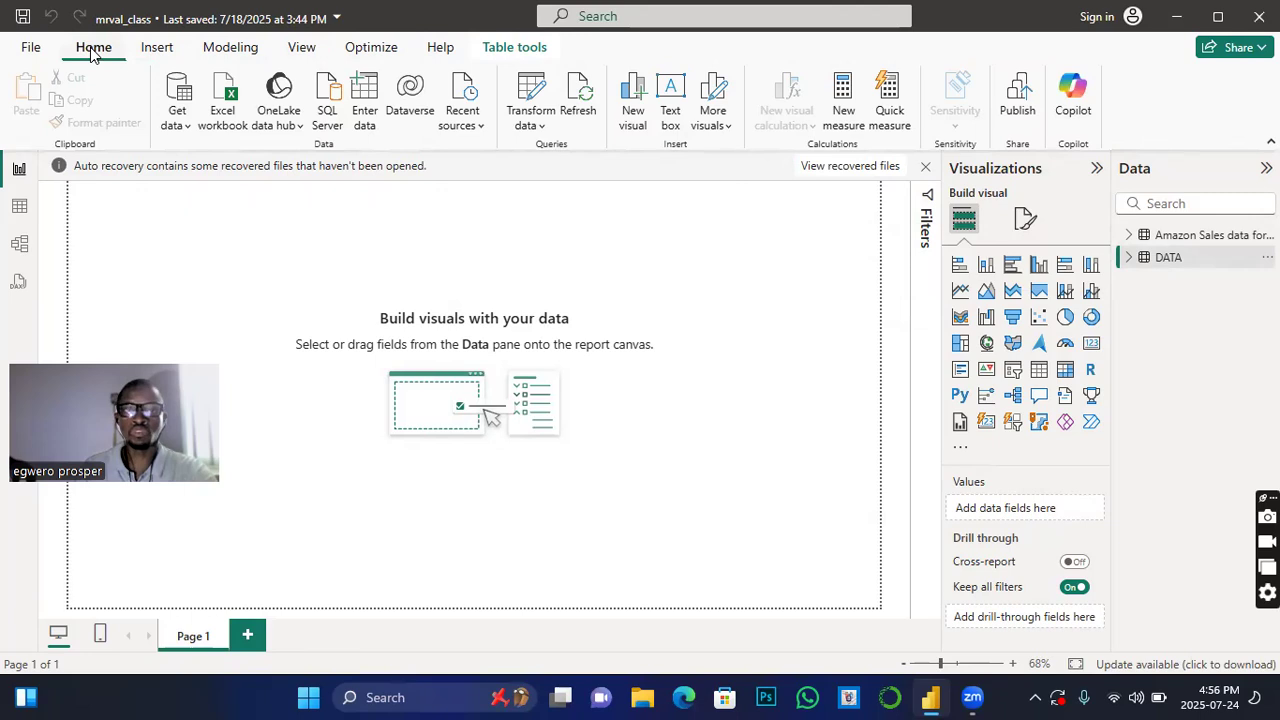
left_click(540, 125)
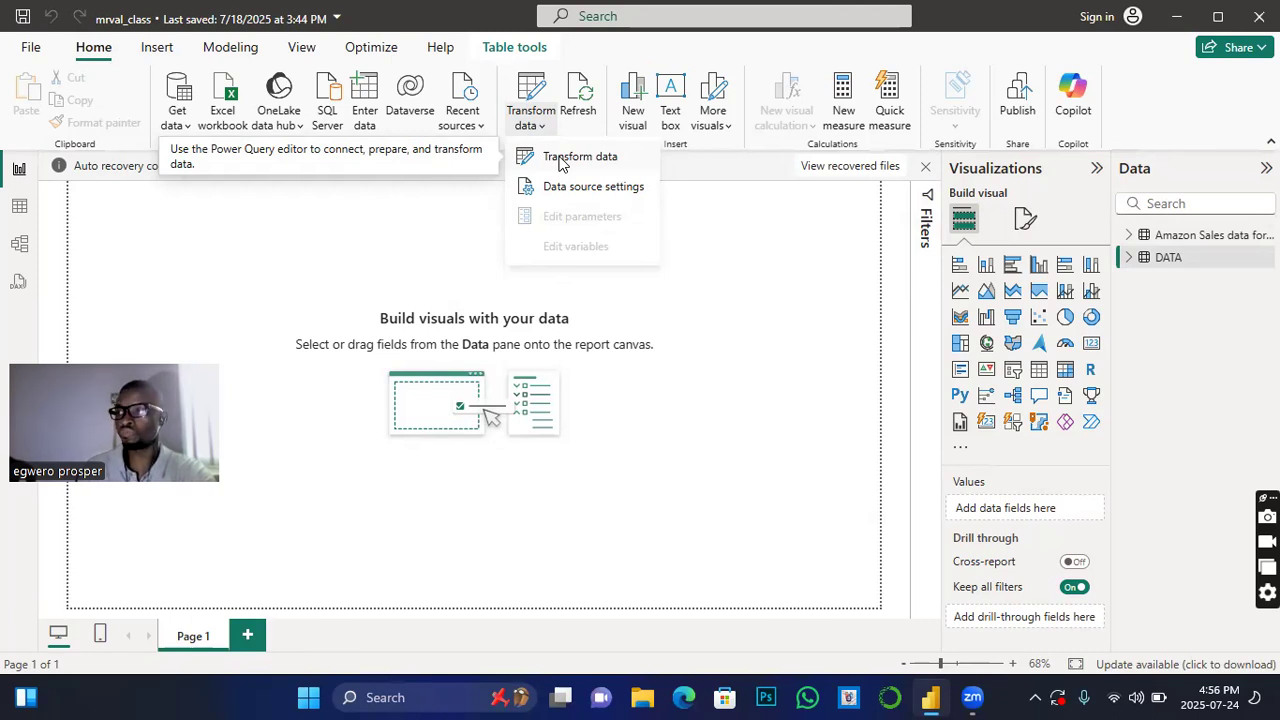
left_click(560, 163)
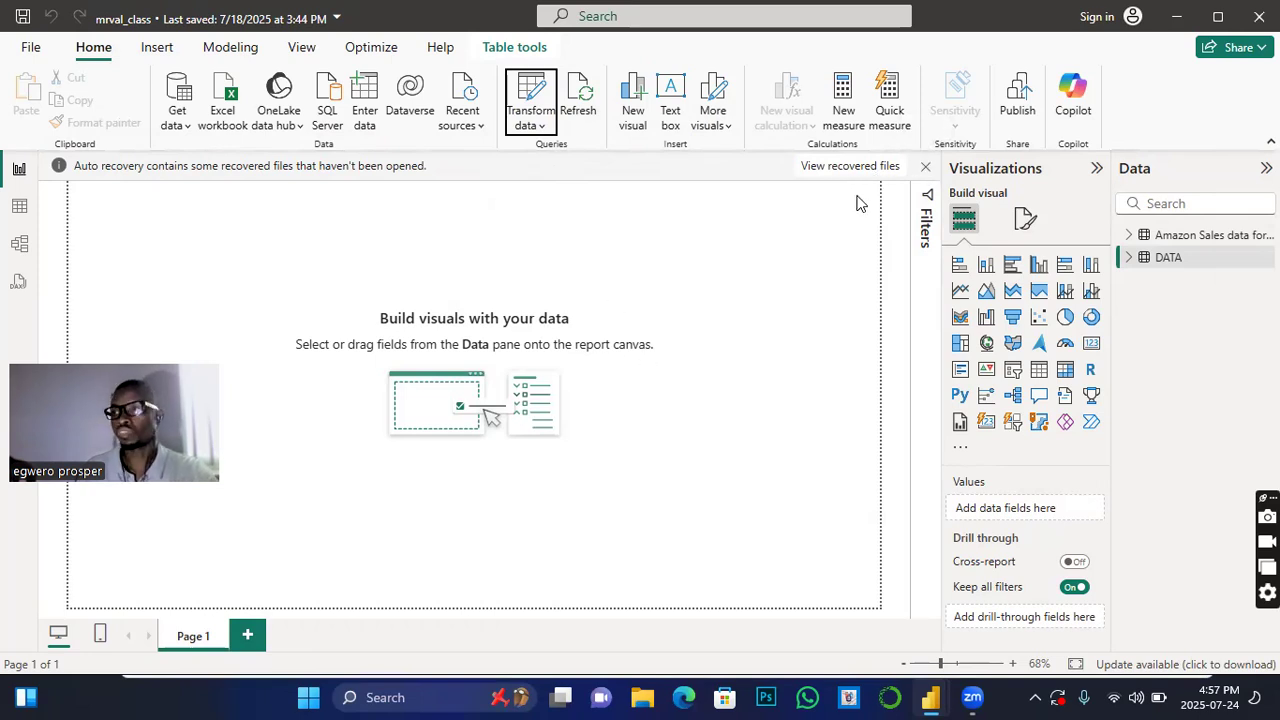
mouse_move(932, 697)
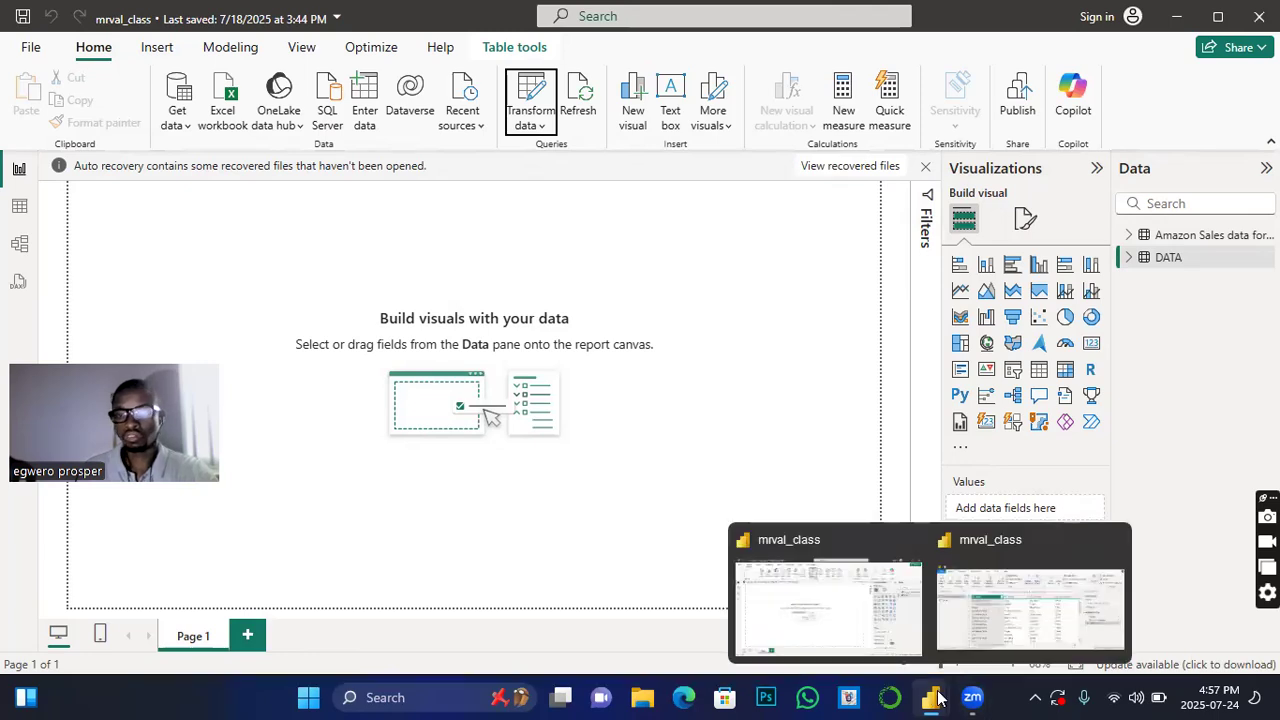
left_click(1008, 628)
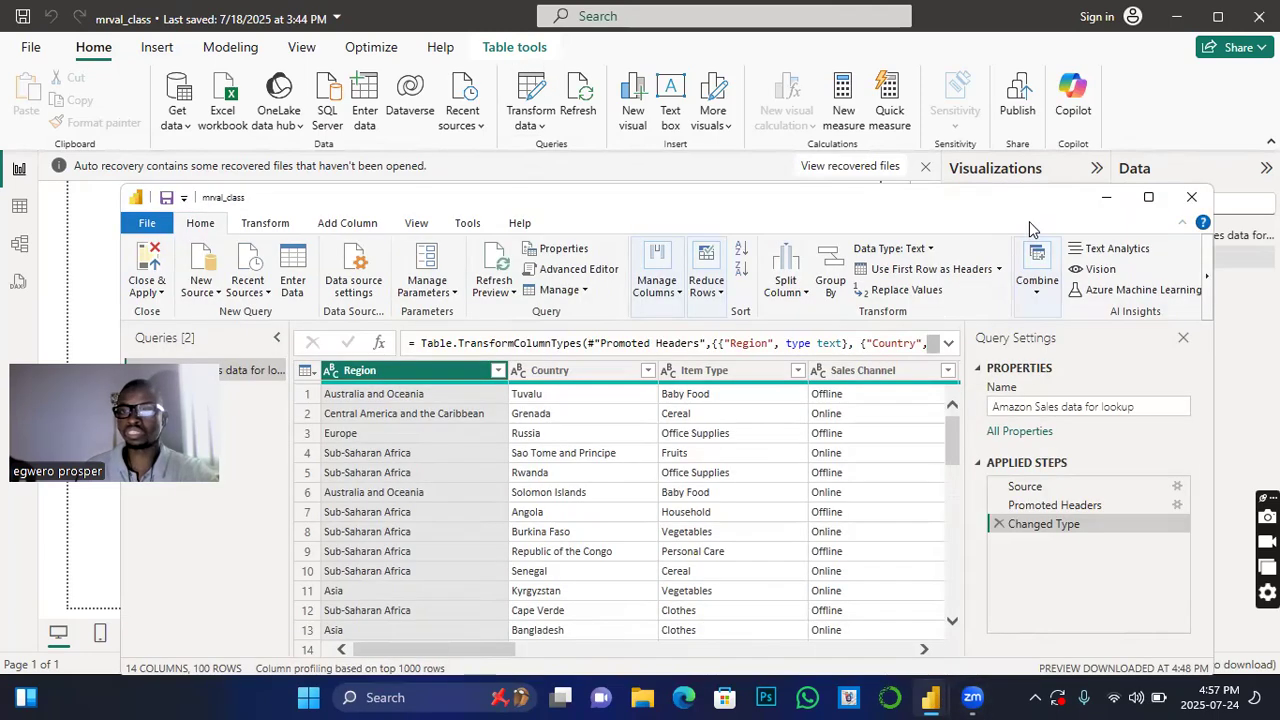
double_click(1016, 208)
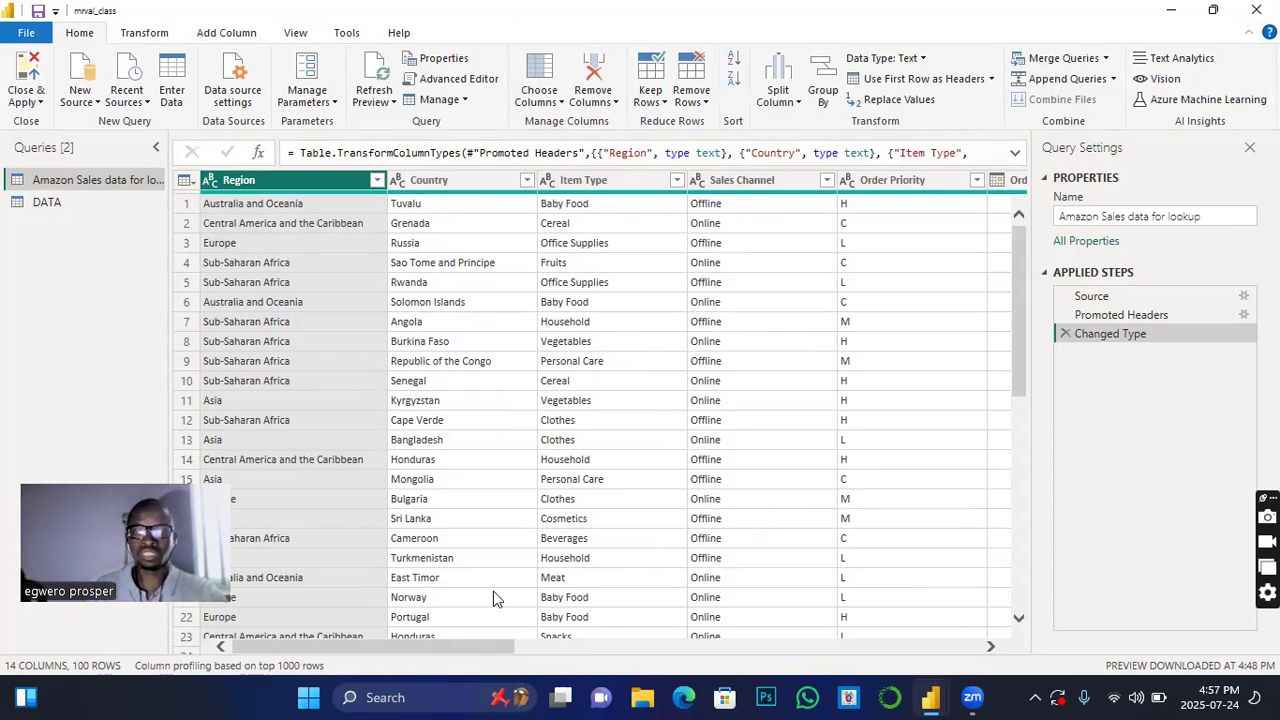
left_click_drag(463, 647, 428, 620)
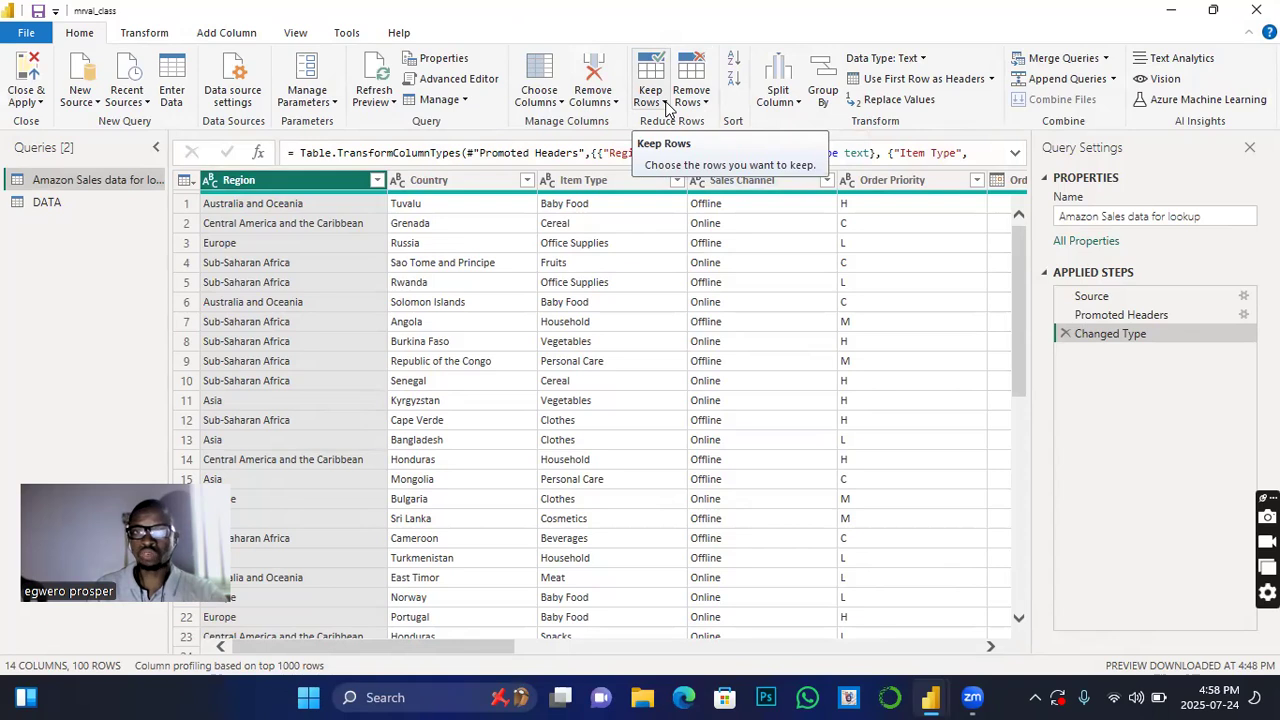
- Keep only the top 20 rows of the Amazon Sales query and delete that applied step again
left_click(665, 103)
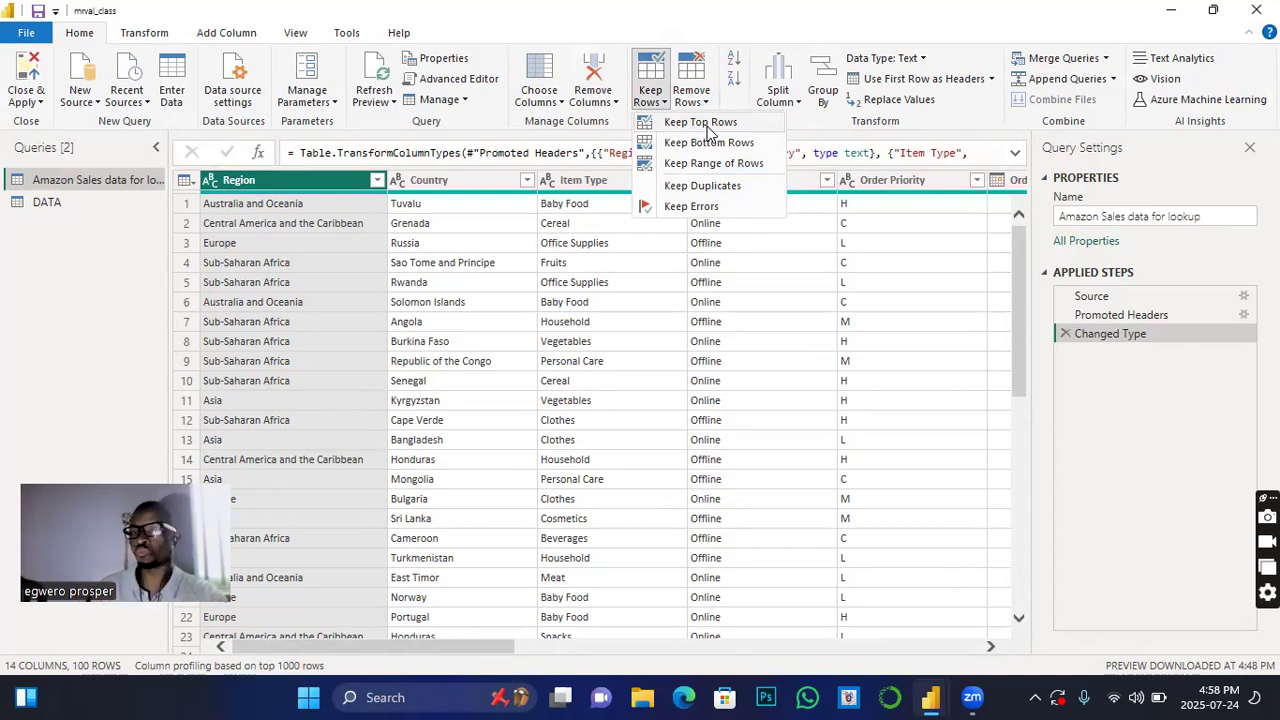
left_click(707, 127)
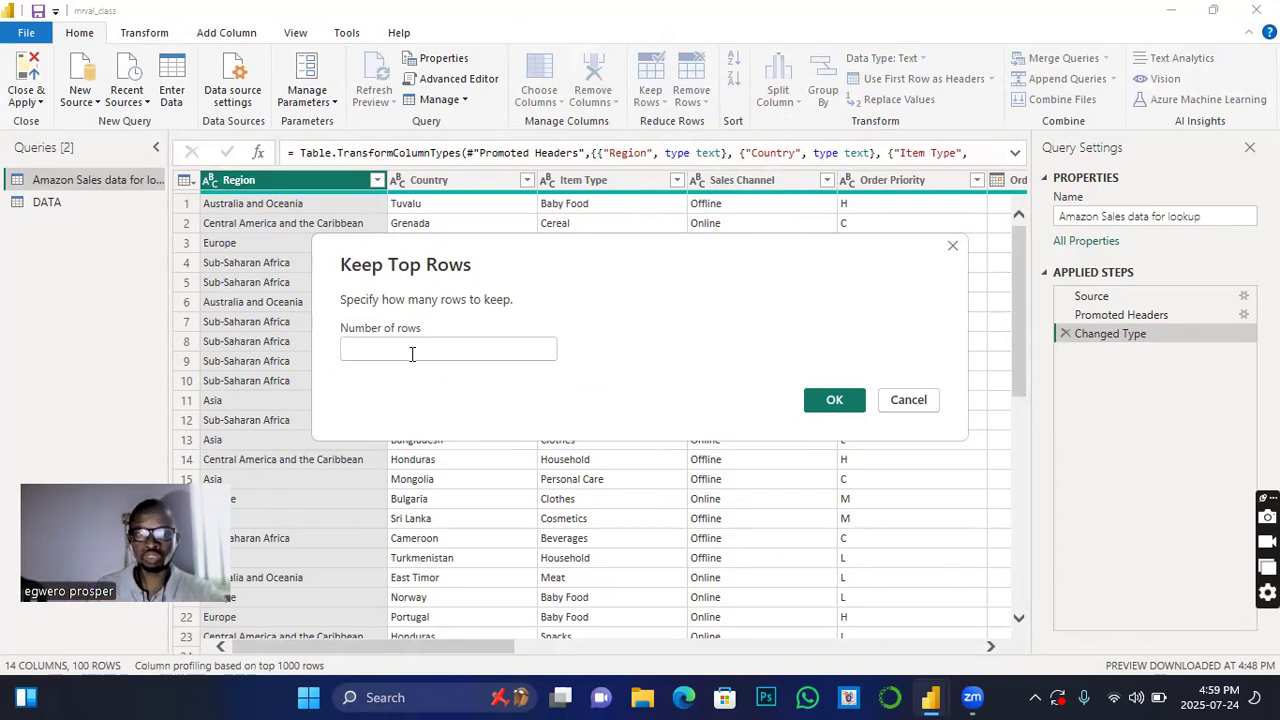
type("20")
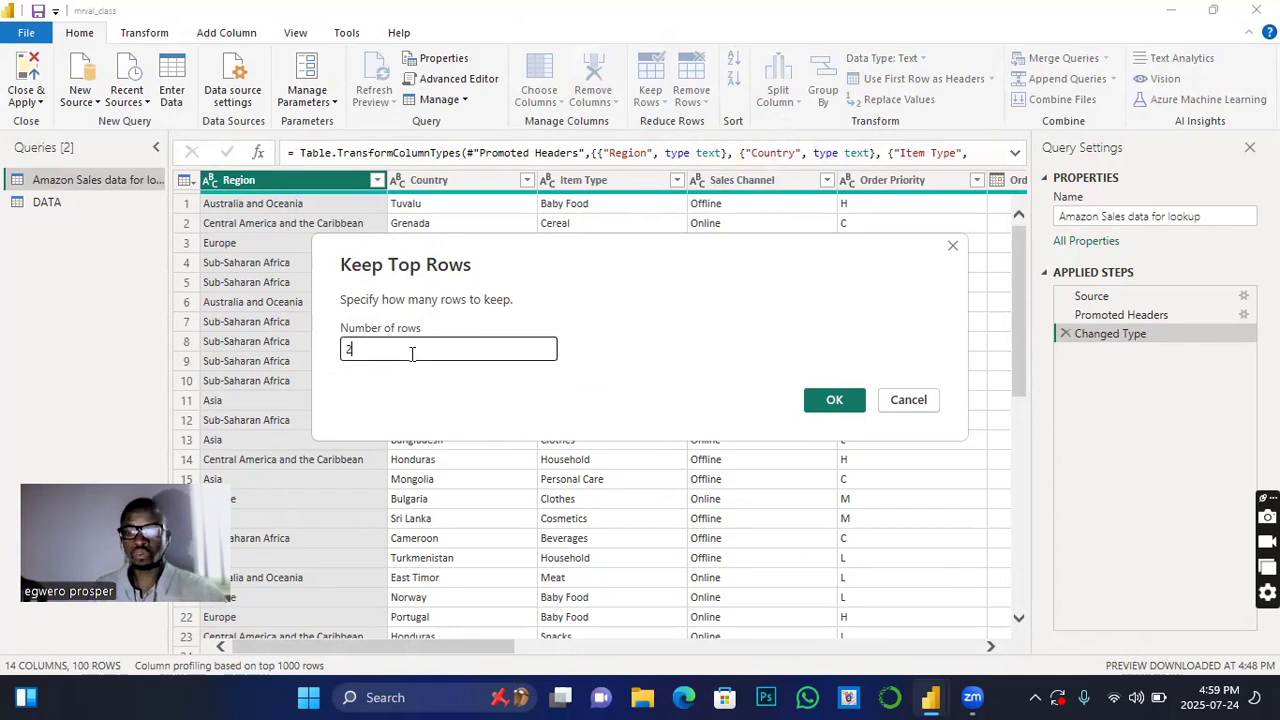
left_click(835, 400)
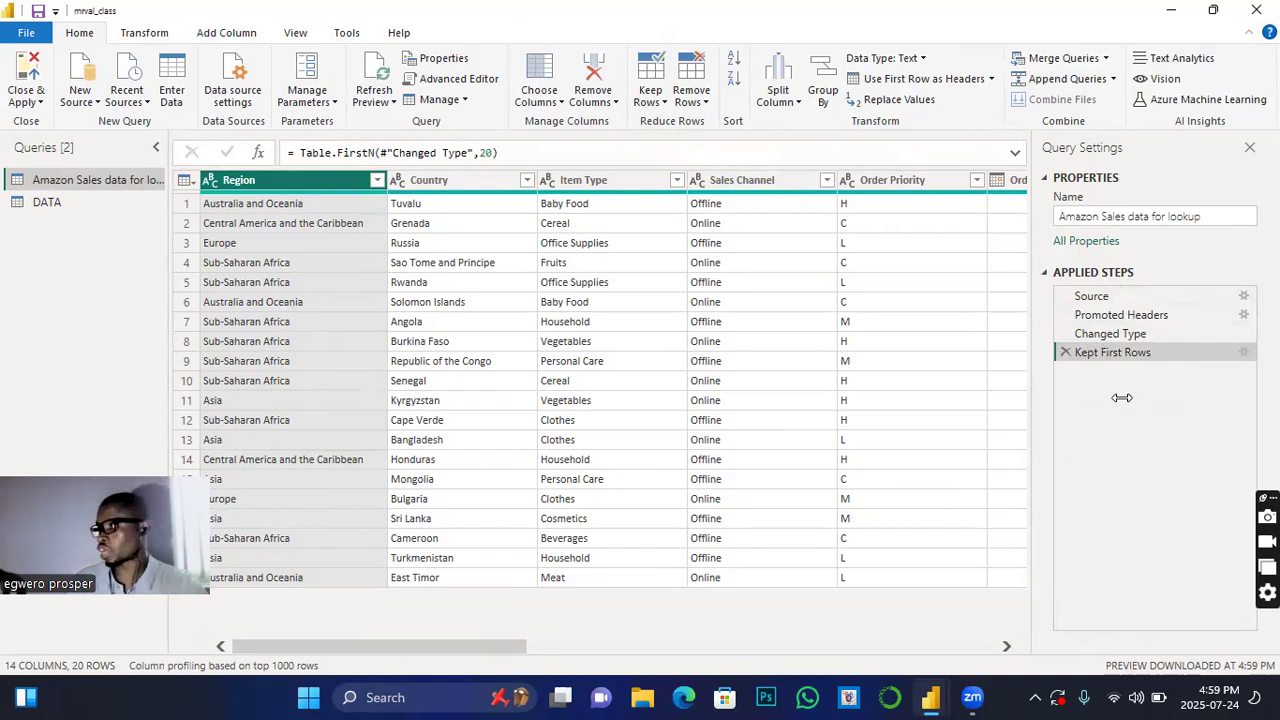
left_click(1065, 352)
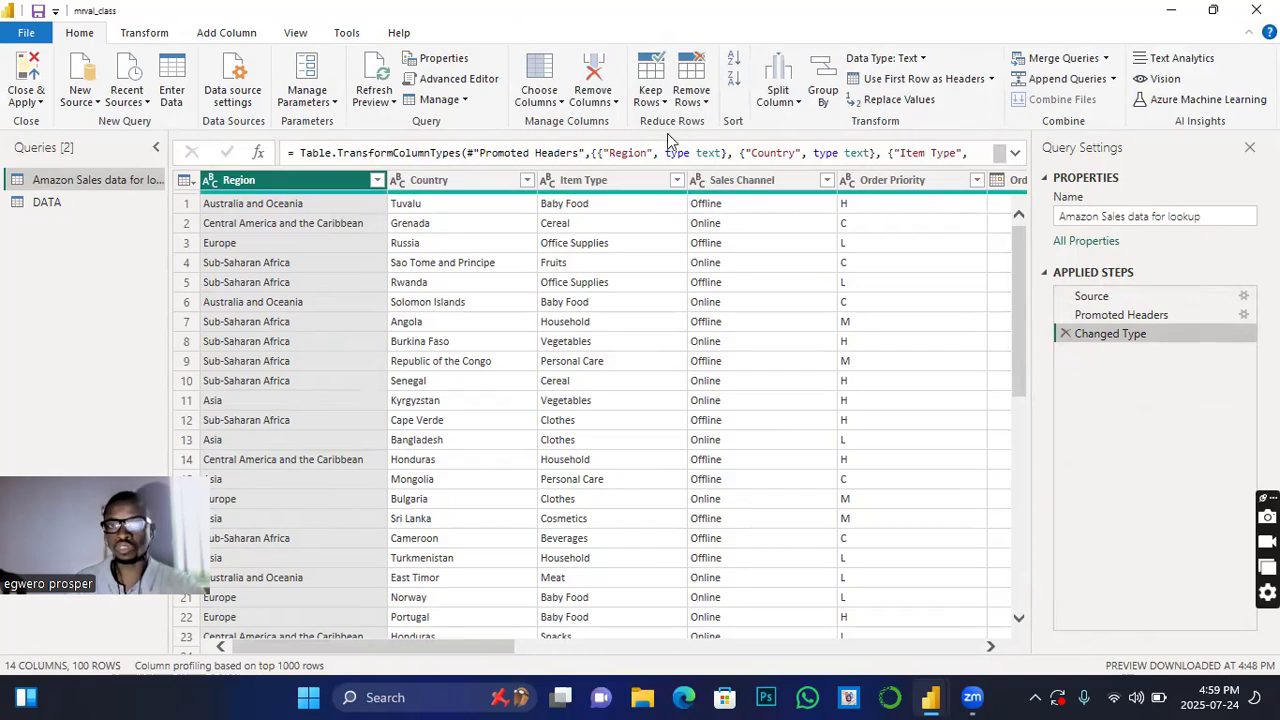
- Keep only the bottom 20 rows of the Amazon Sales data for lookup query
left_click(662, 102)
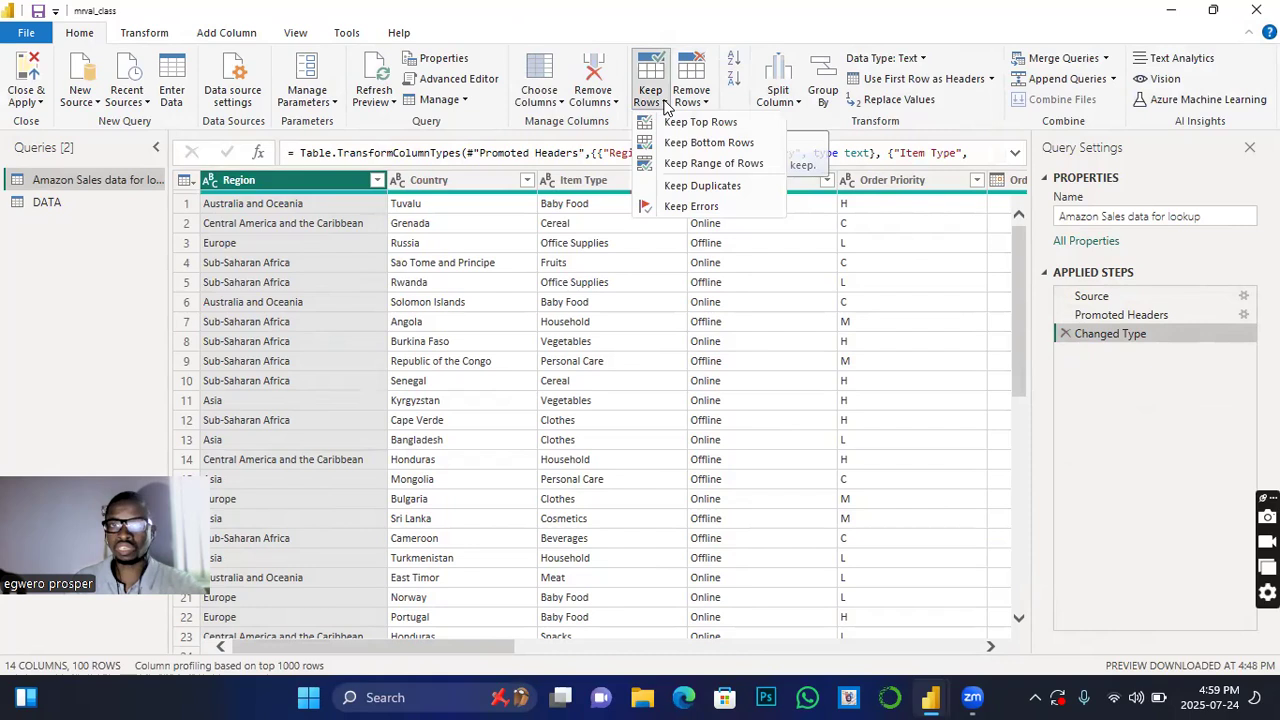
left_click(700, 143)
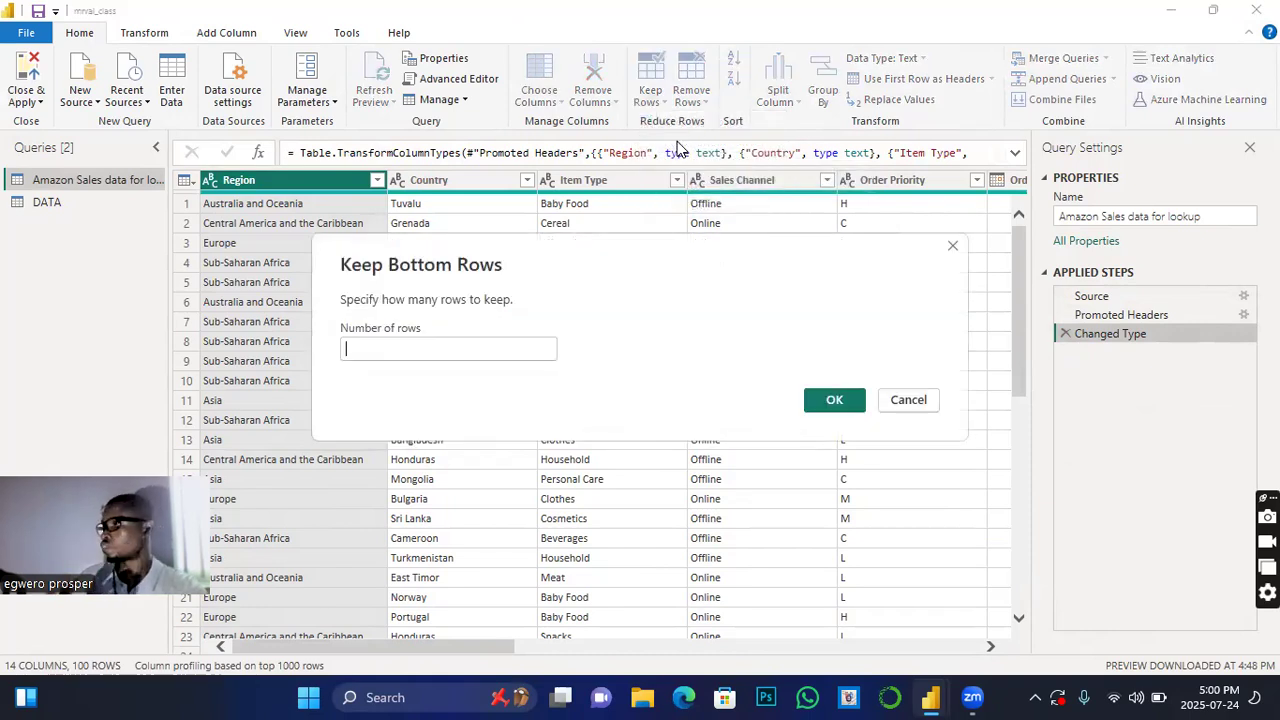
type("20")
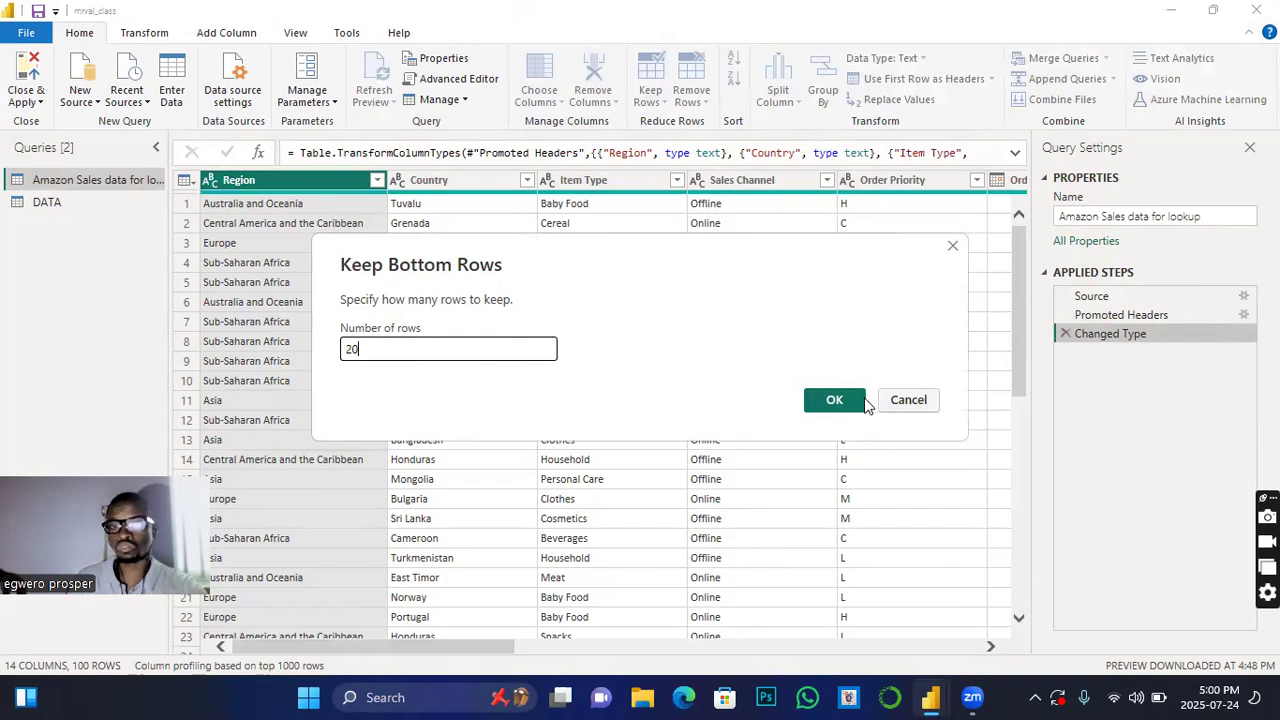
left_click(830, 400)
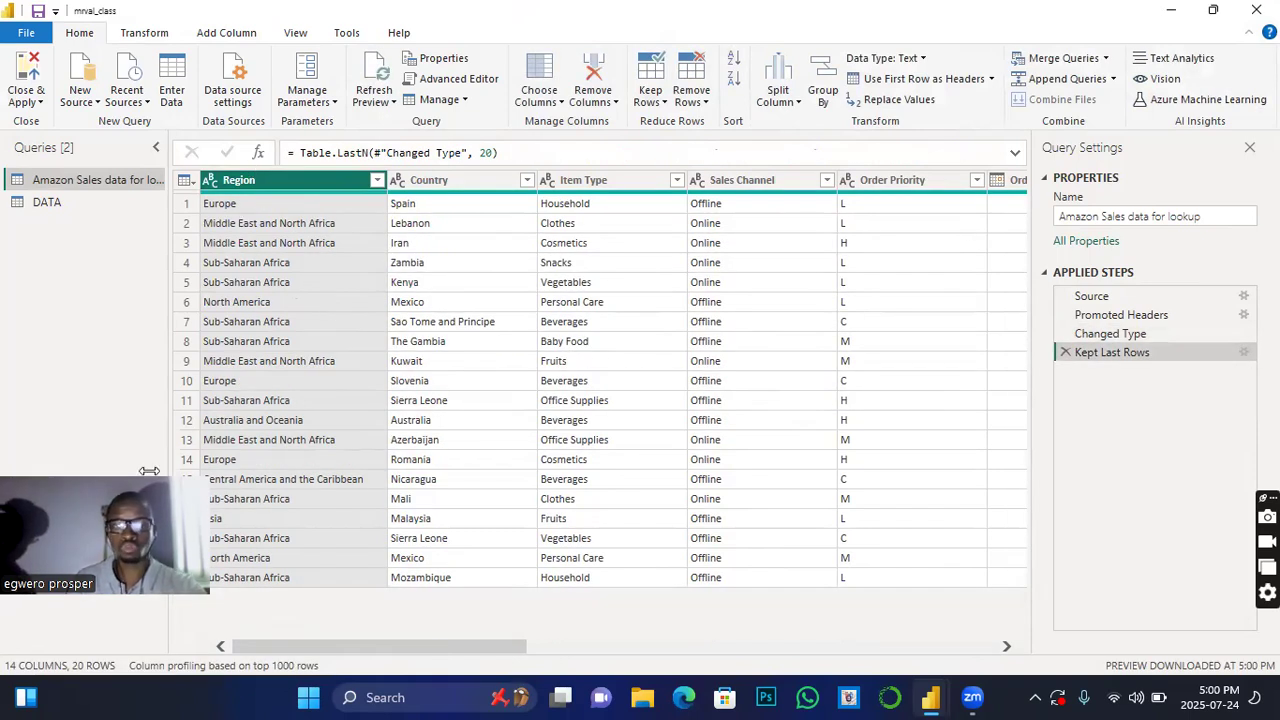
- Keep a range of 30 rows starting at row 10, and delete that applied step again
left_click(664, 102)
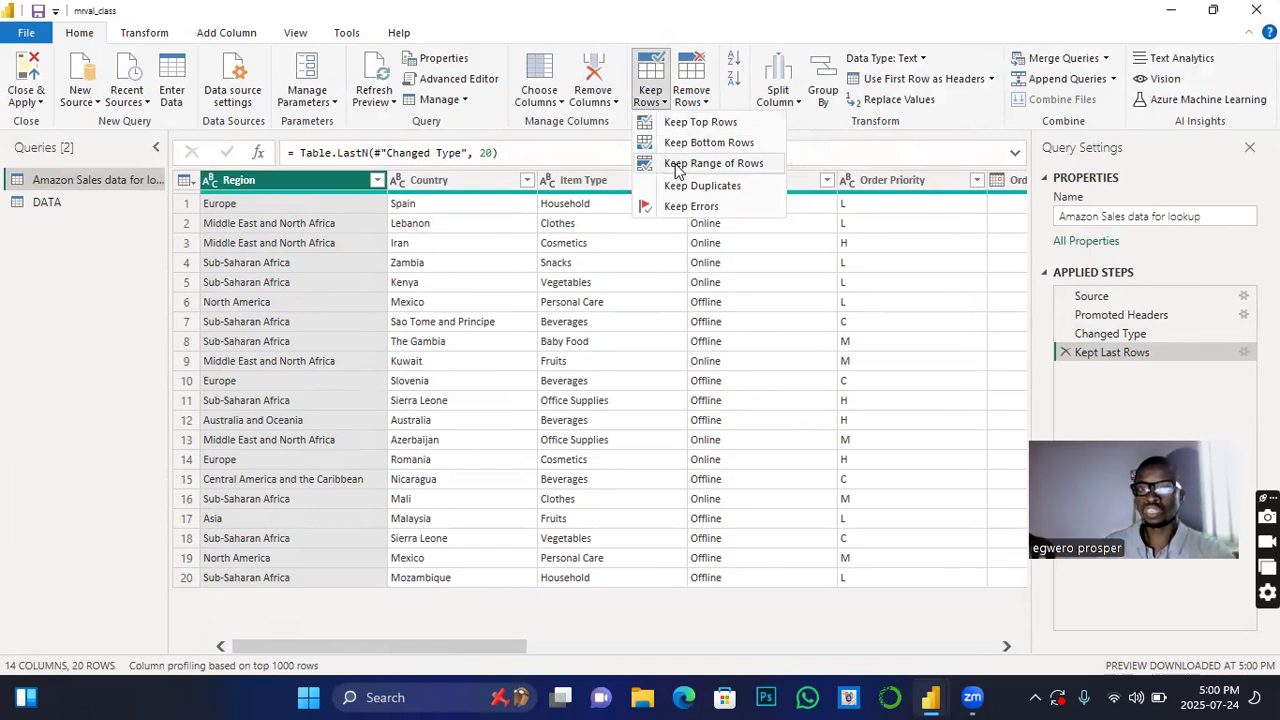
left_click(751, 165)
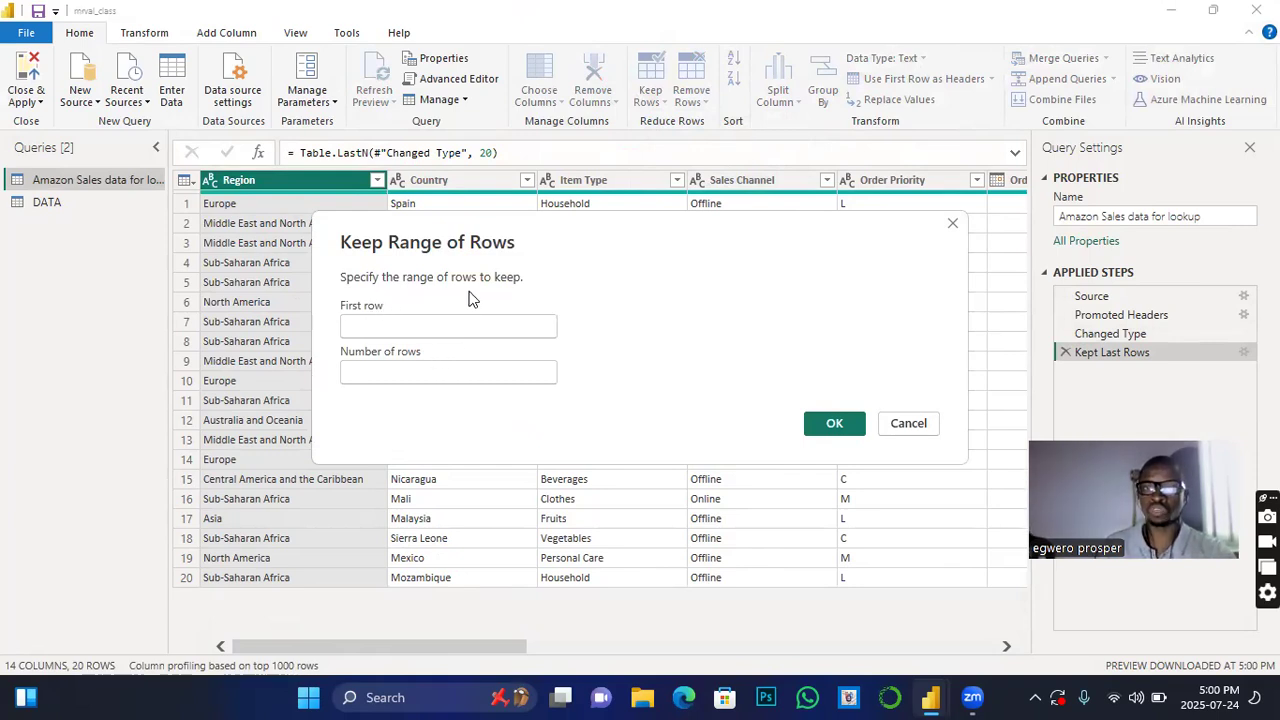
left_click(391, 331)
type("10")
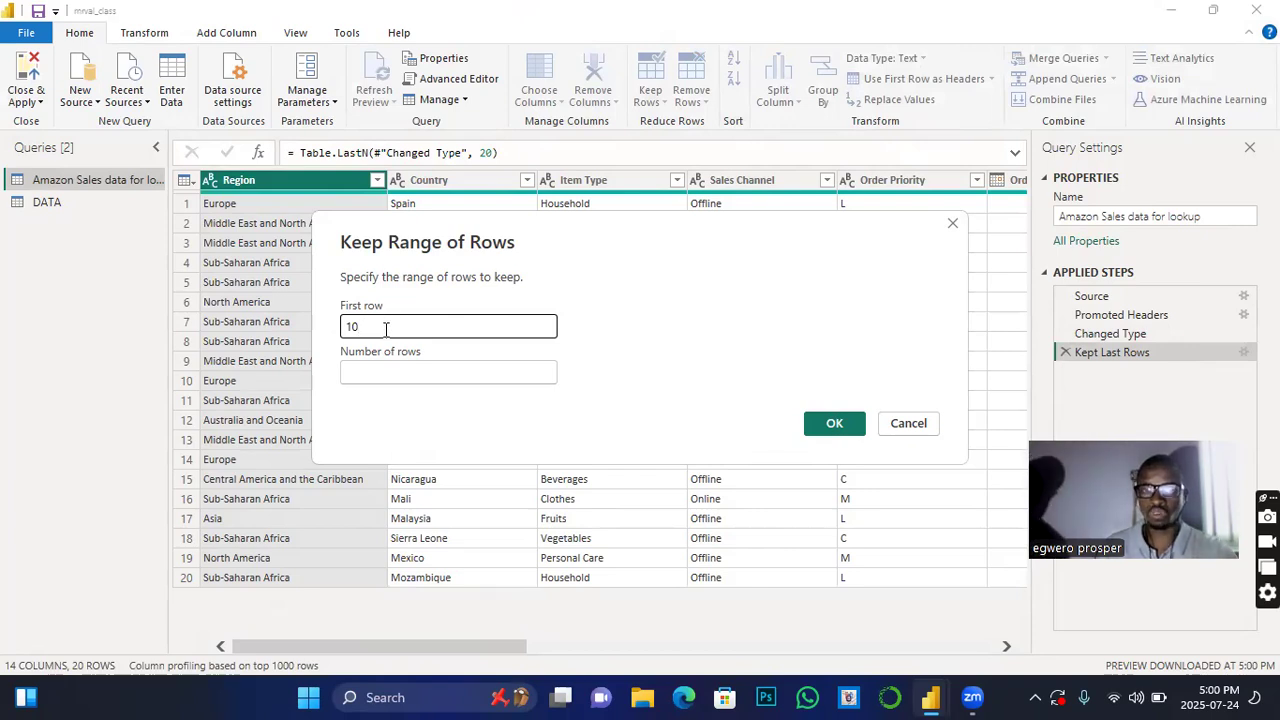
left_click(366, 372)
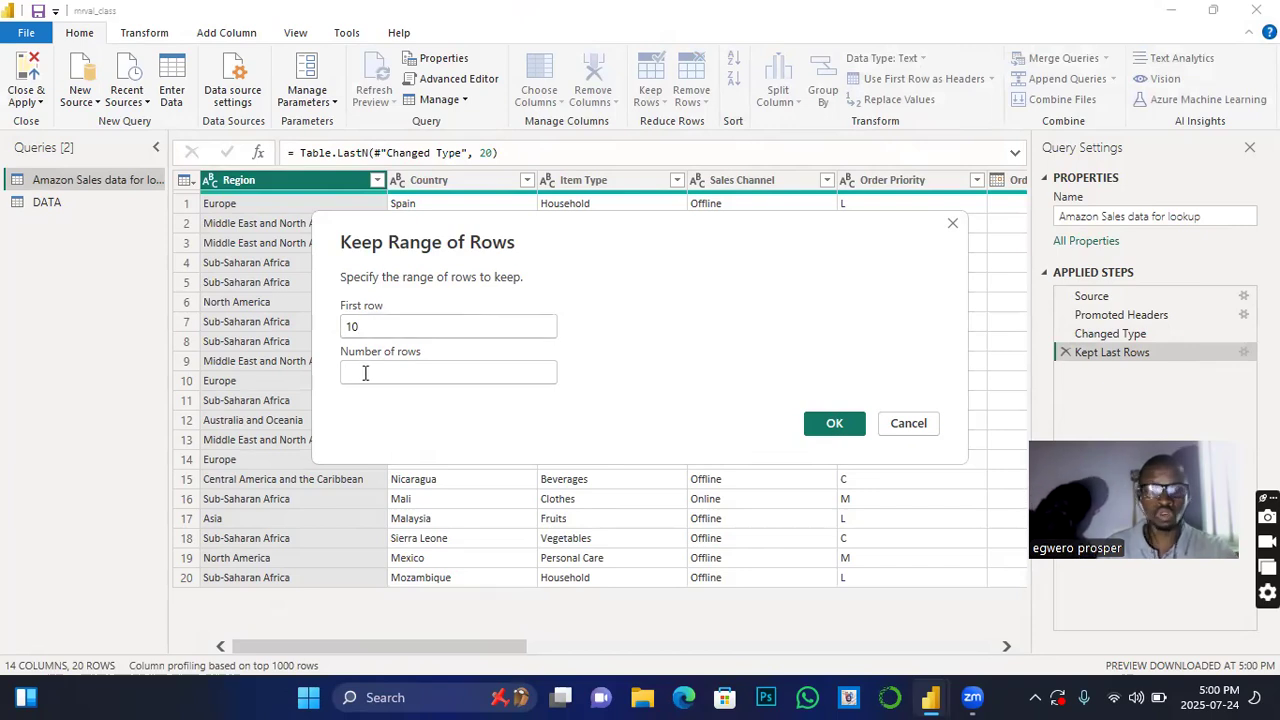
type("30")
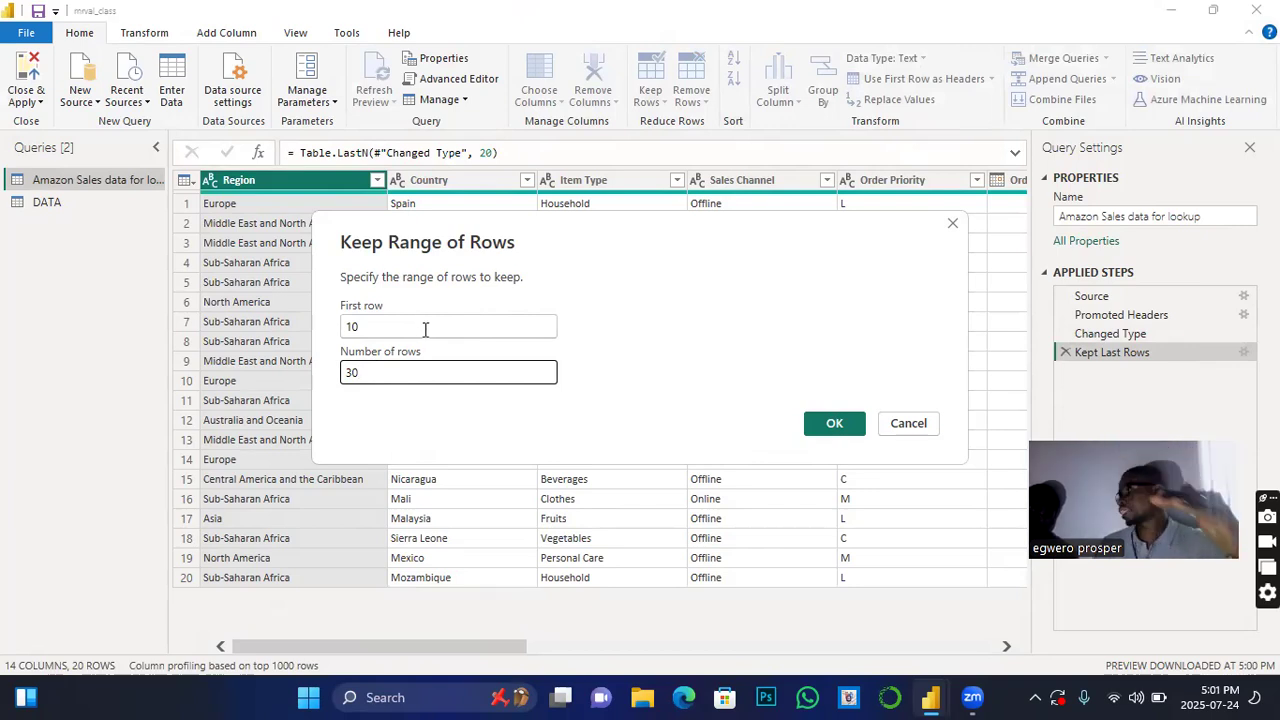
left_click(836, 424)
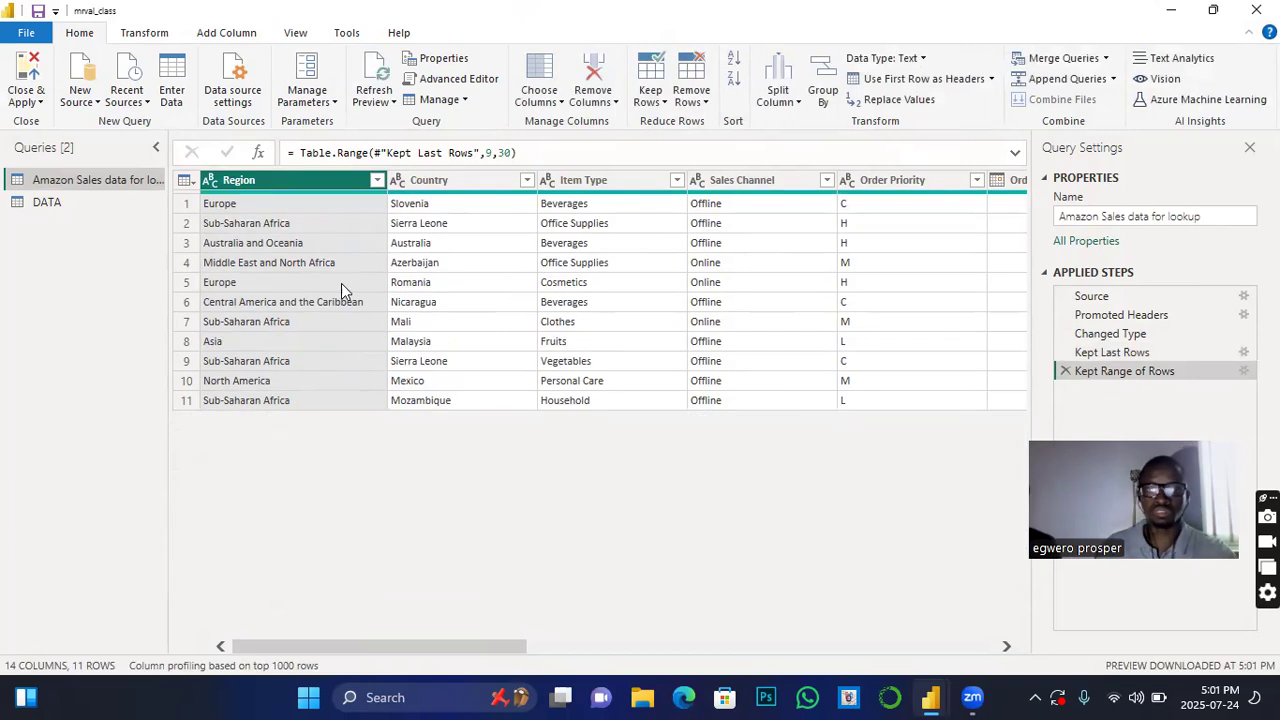
left_click(1065, 372)
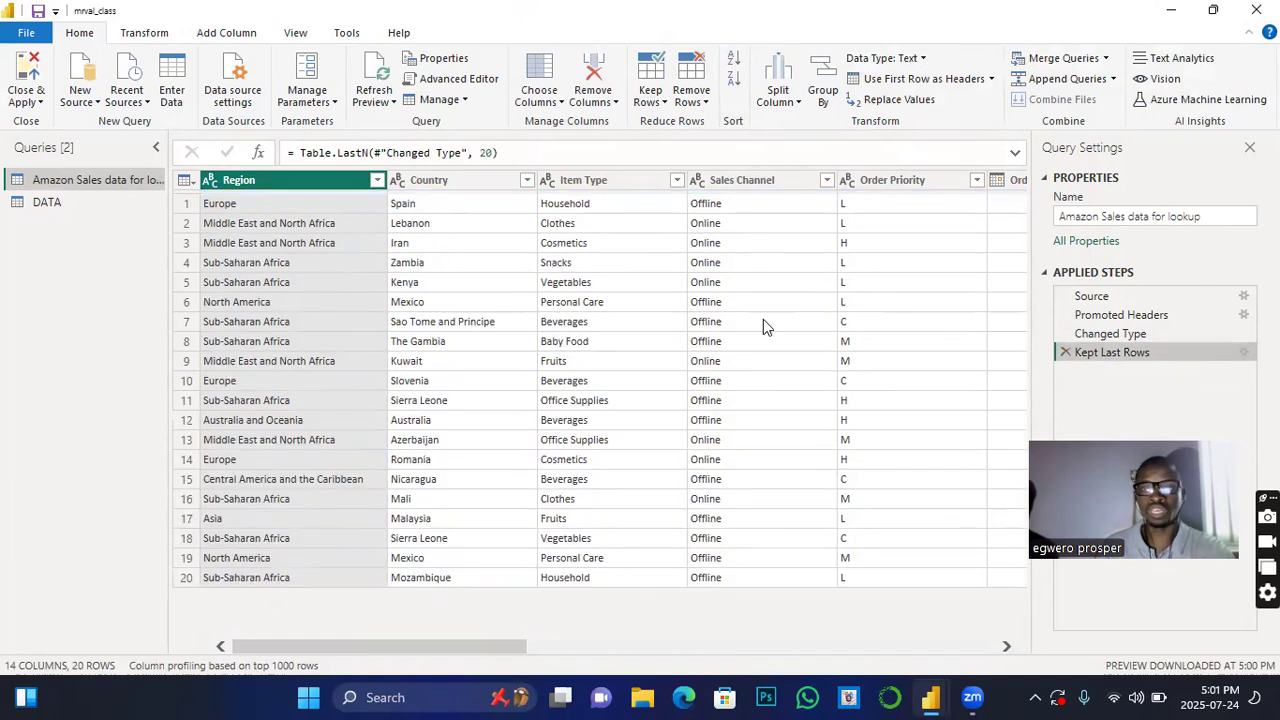
- Keep only the rows with duplicate values in the Region column and delete that applied step again
left_click(664, 102)
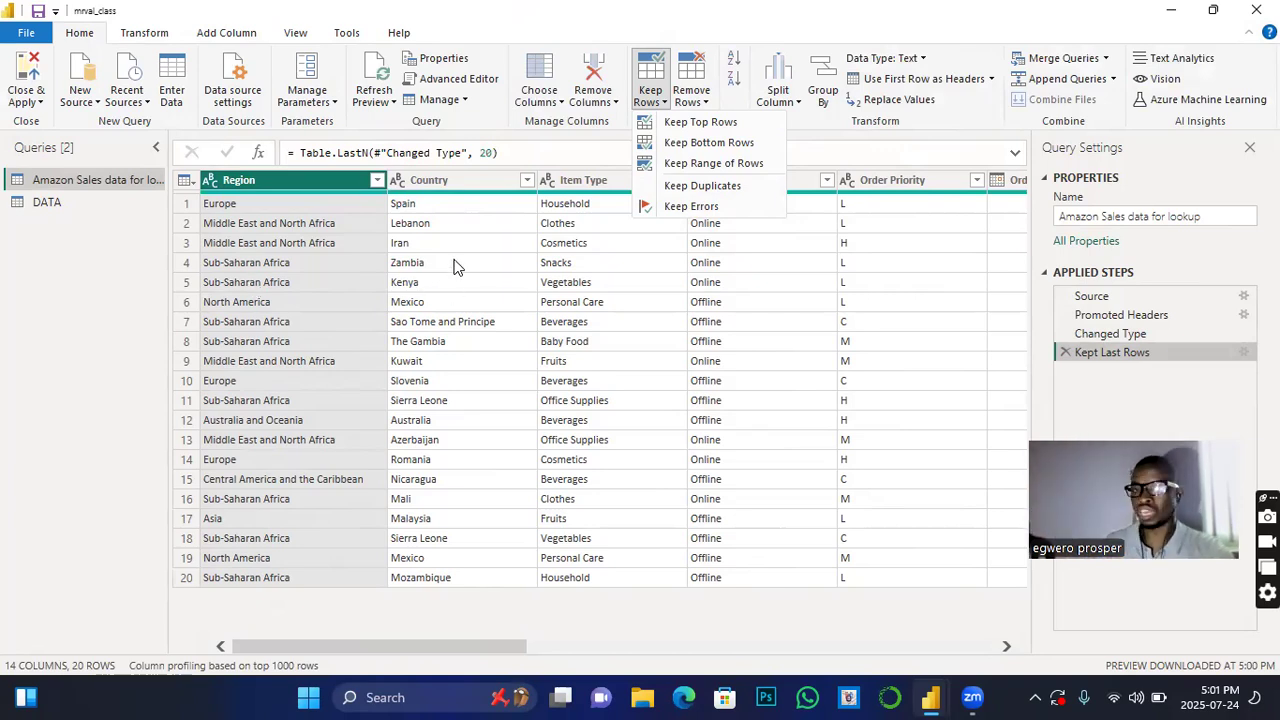
left_click(708, 186)
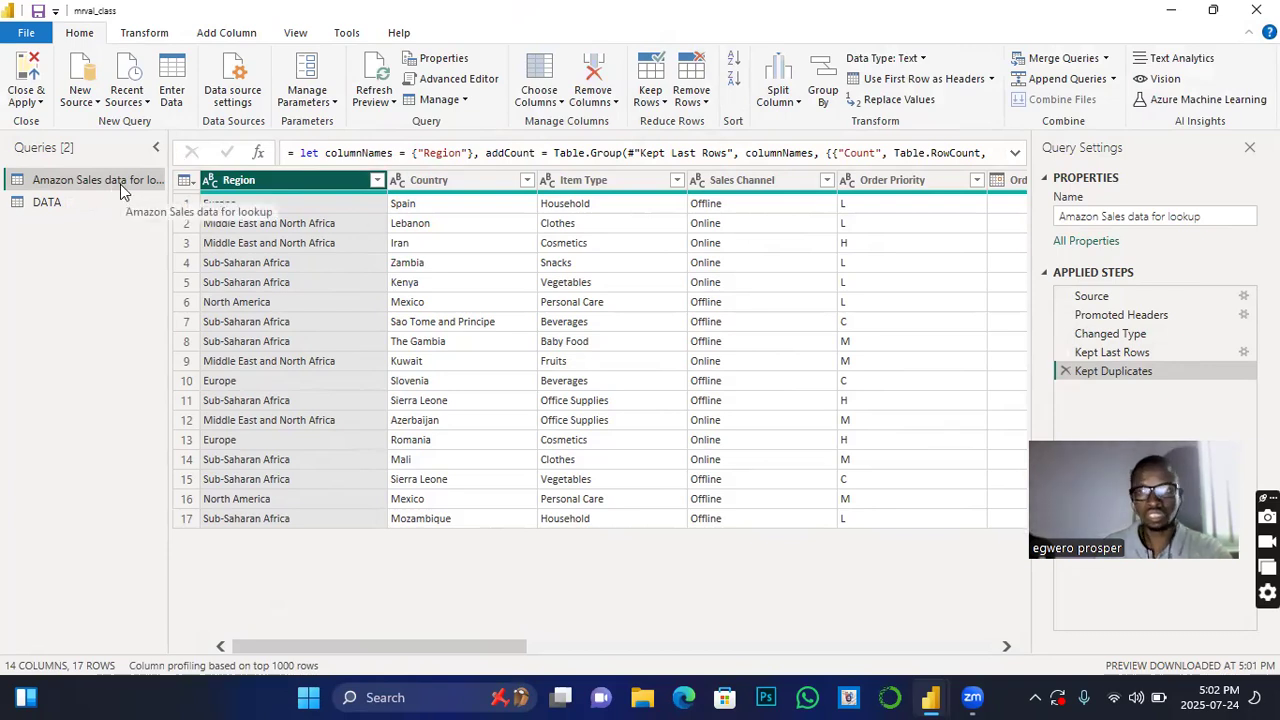
left_click(1064, 370)
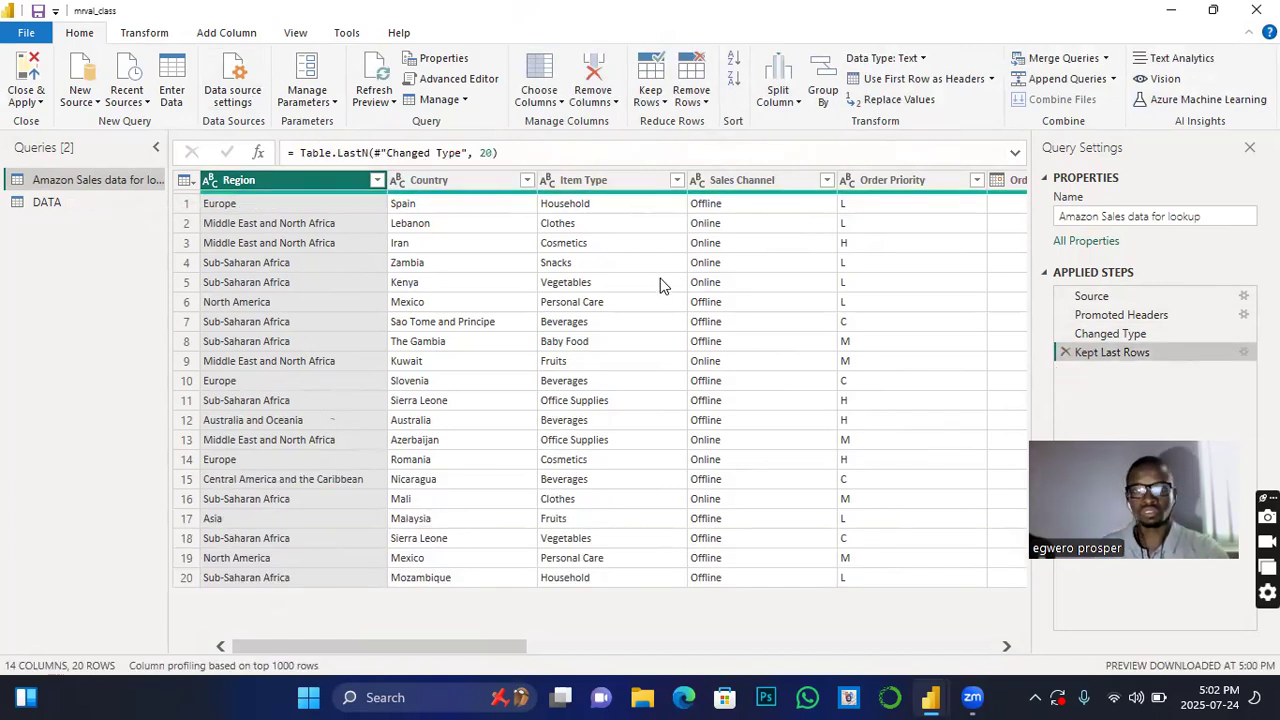
- Keep only the rows with errors in the Region column and delete that applied step again
left_click(665, 103)
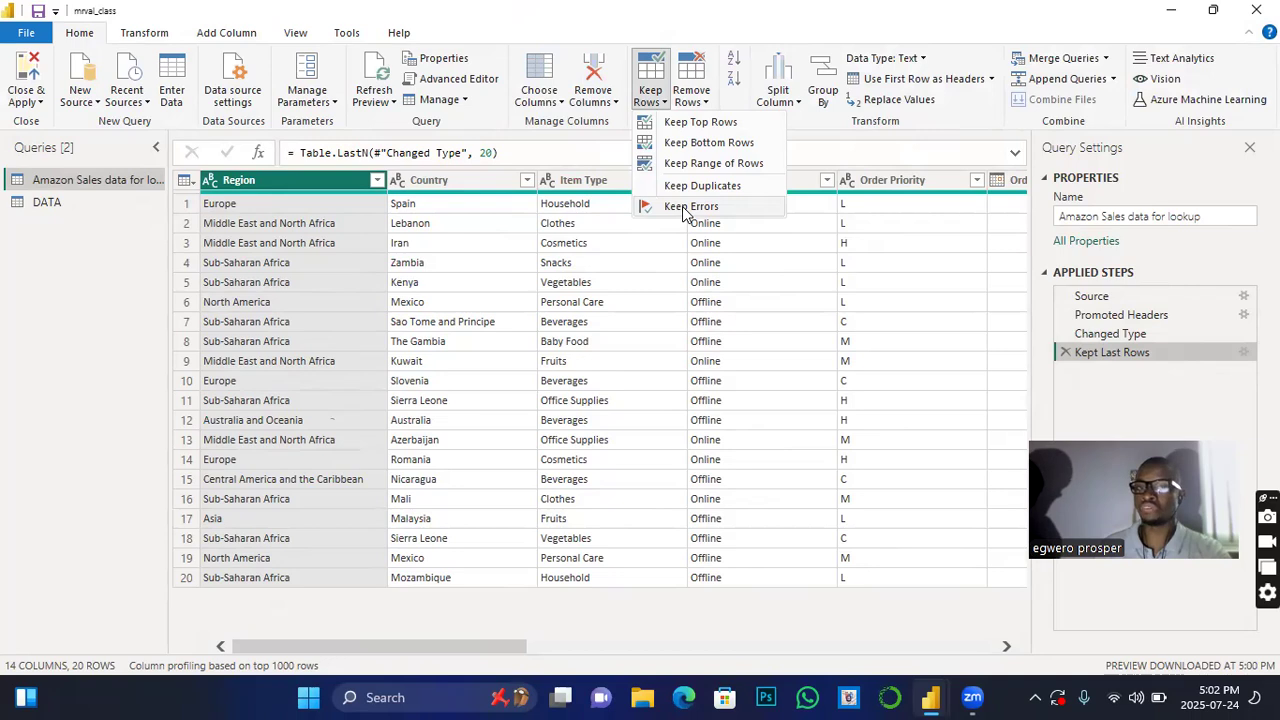
left_click(683, 208)
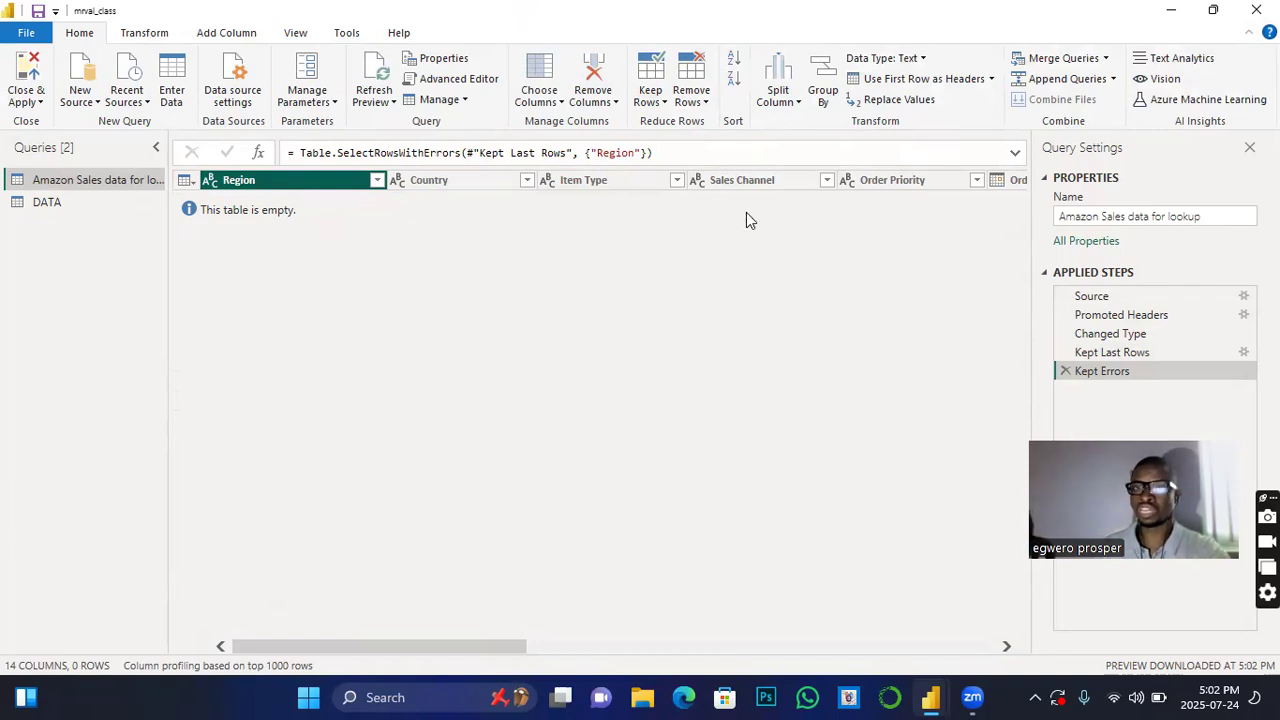
left_click(1066, 371)
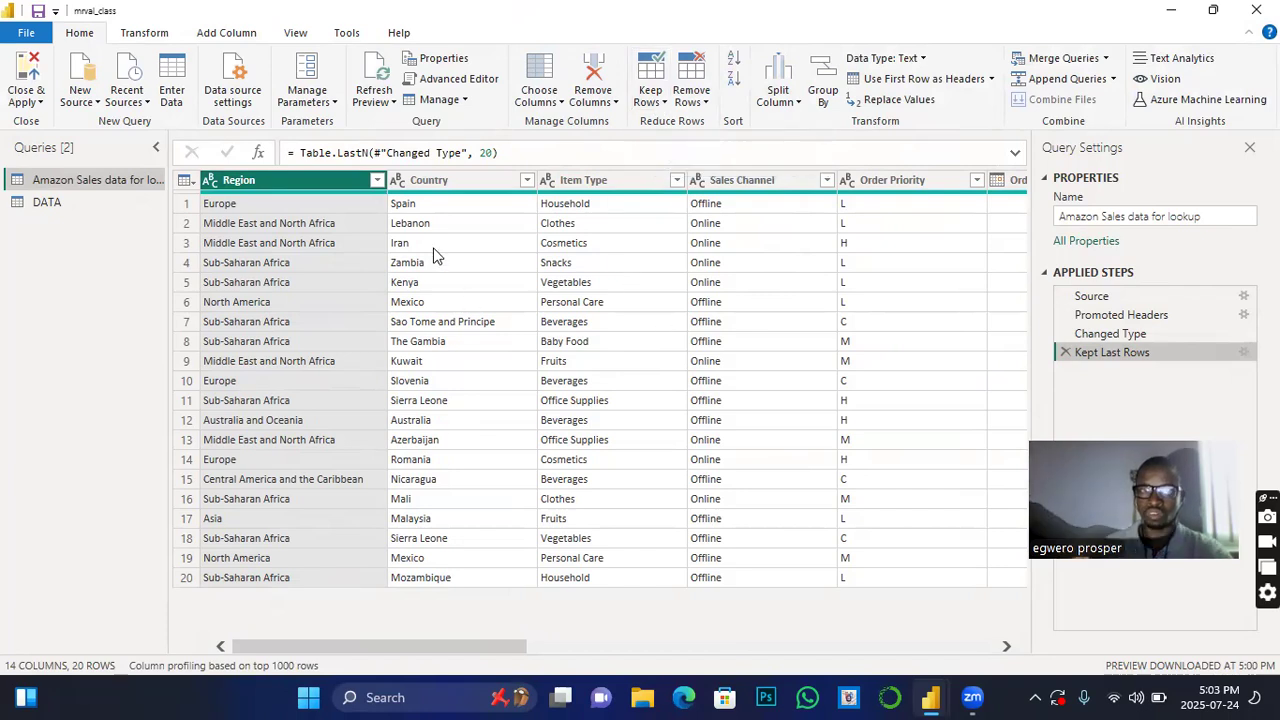
left_click(450, 223)
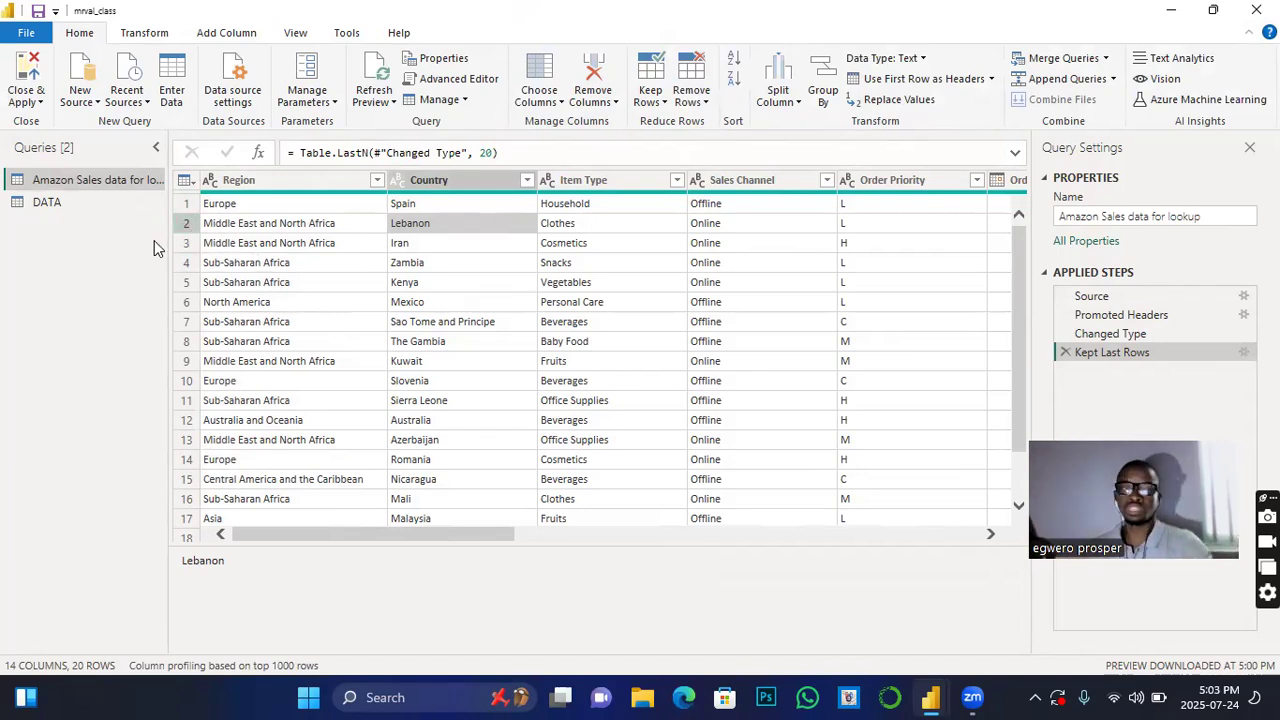
left_click(255, 206)
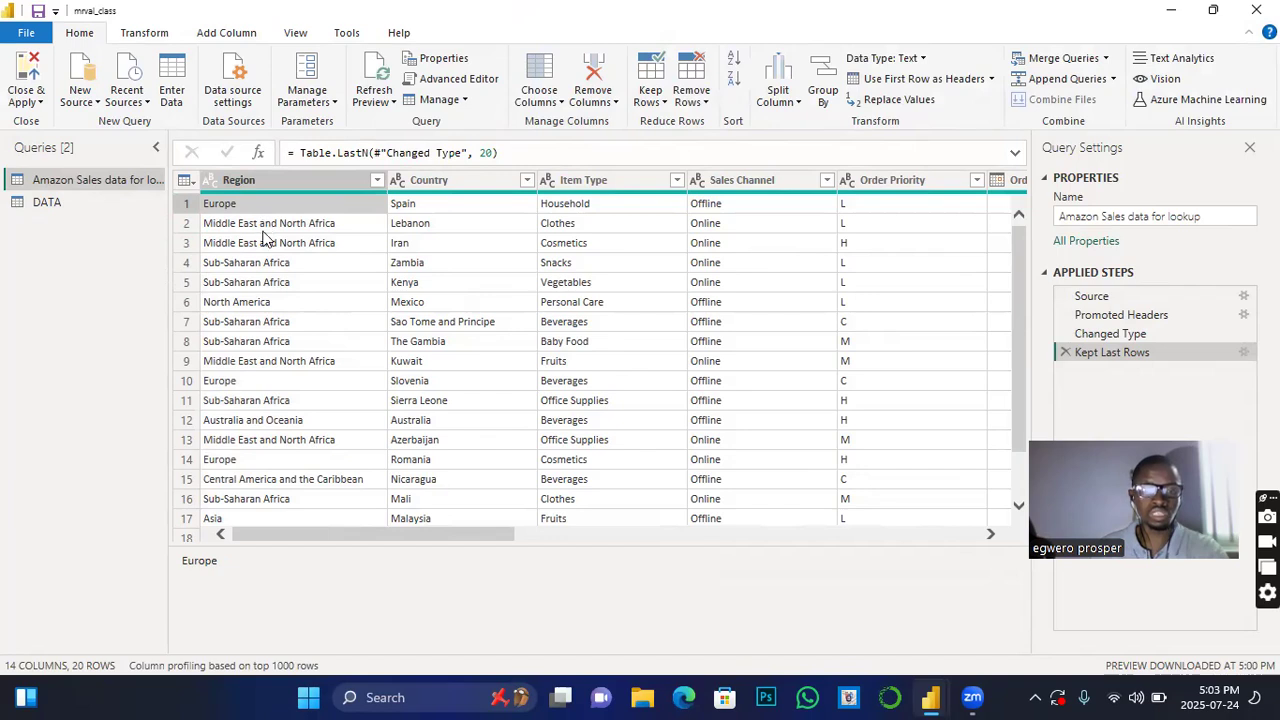
left_click(266, 229)
left_click(272, 242)
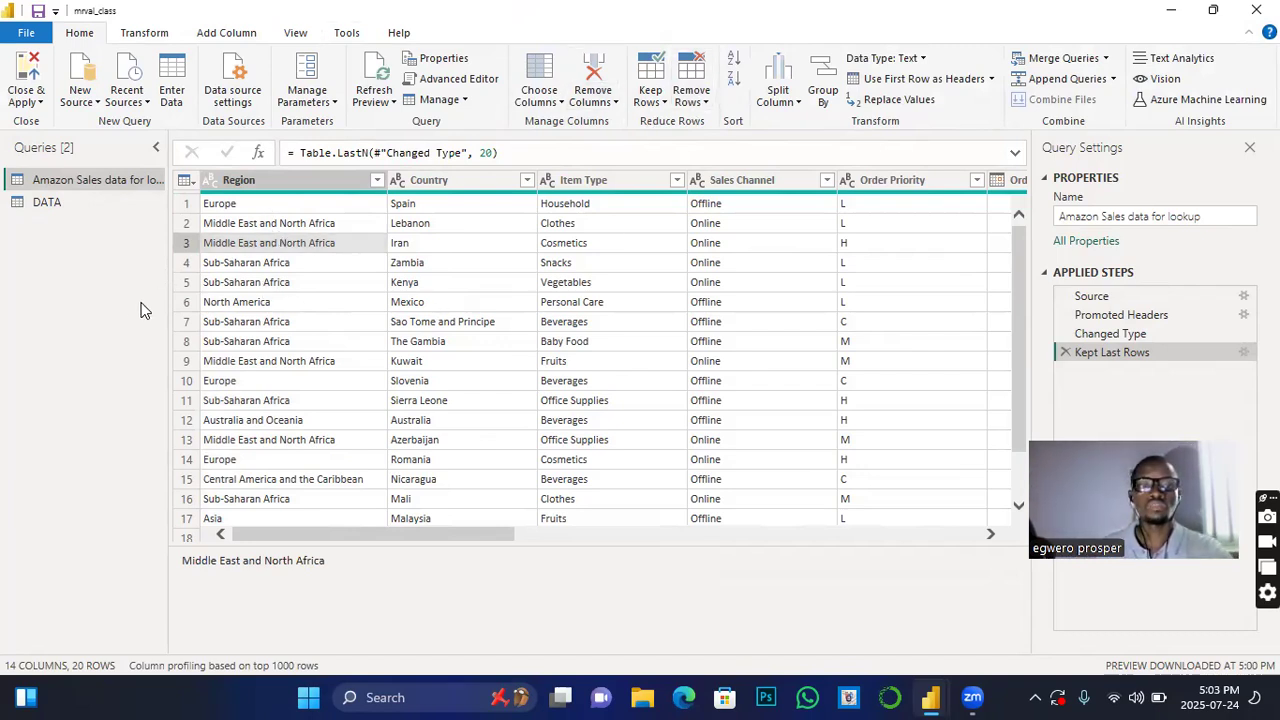
- Remove the blank rows from the Amazon Sales data for lookup query
left_click(706, 102)
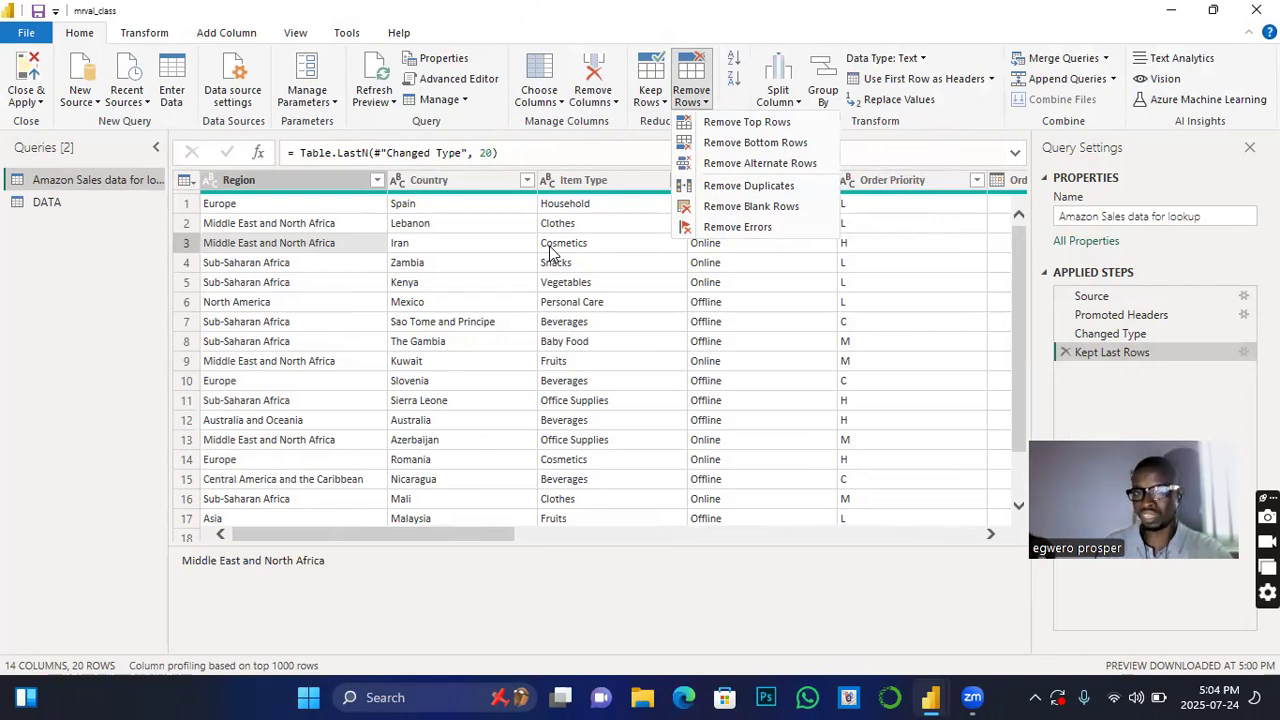
left_click(750, 206)
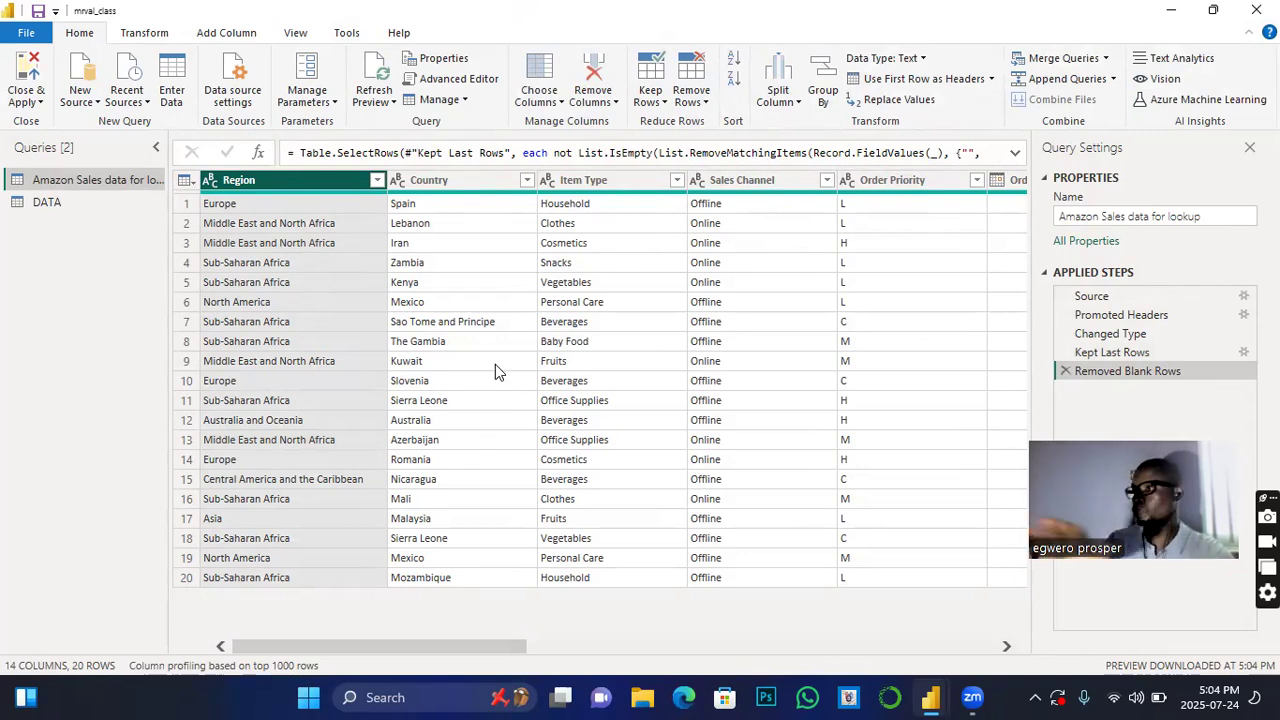
left_click(705, 101)
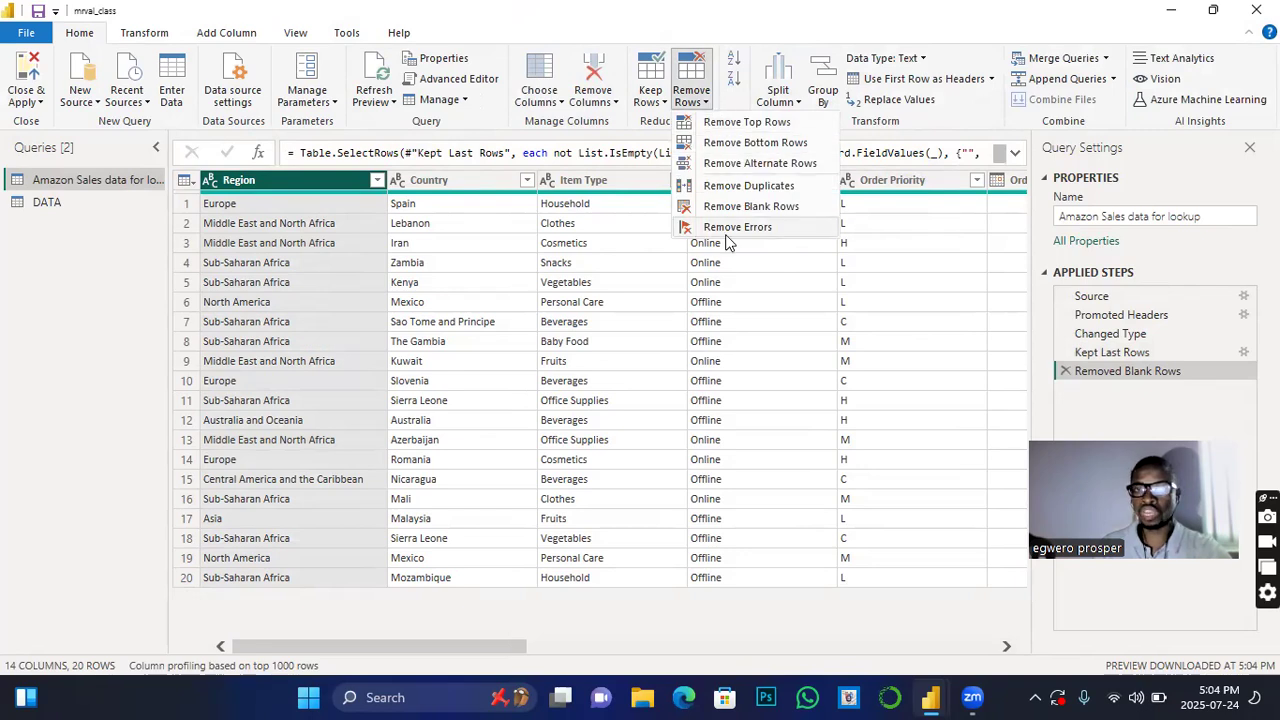
left_click(778, 345)
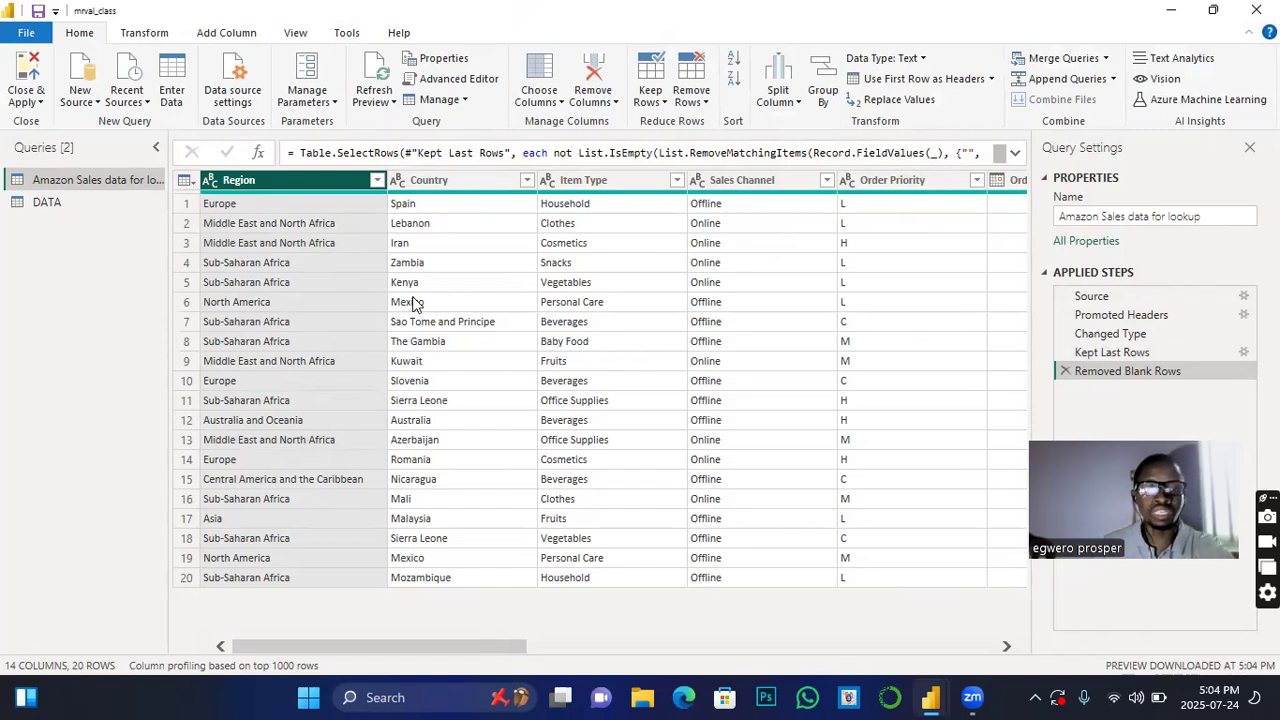
left_click(188, 224)
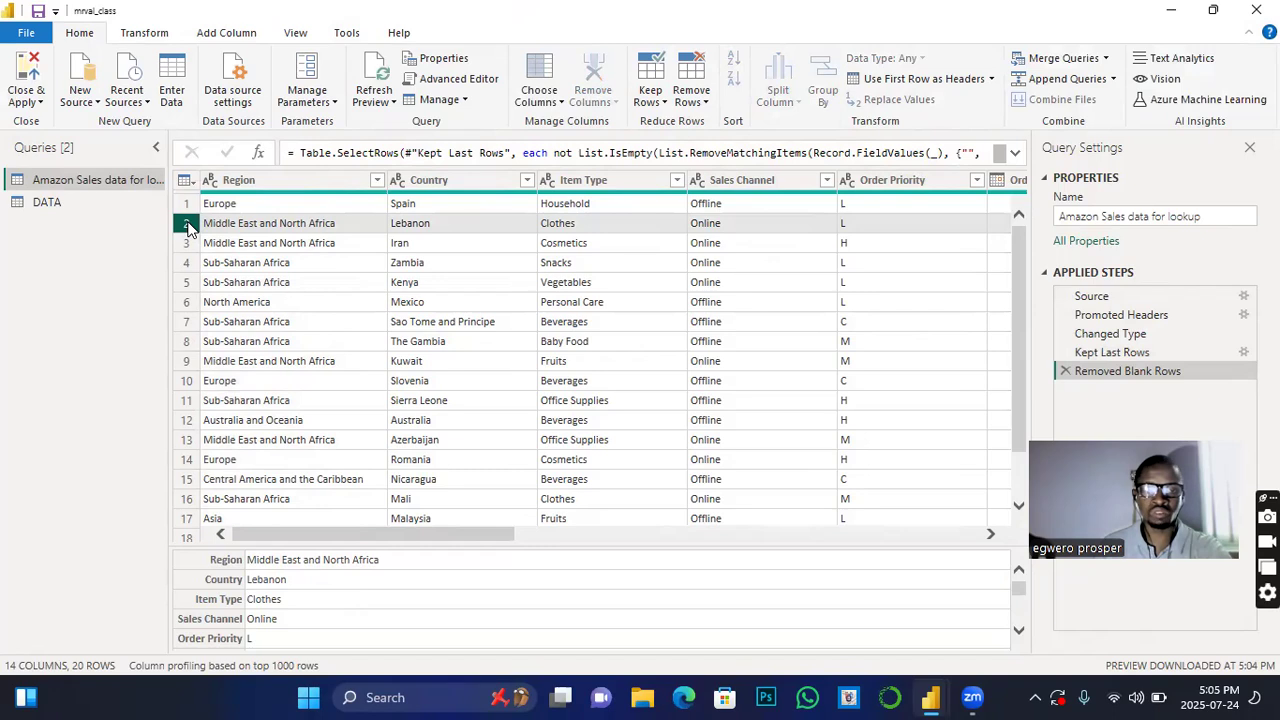
right_click(260, 223)
left_click(190, 223)
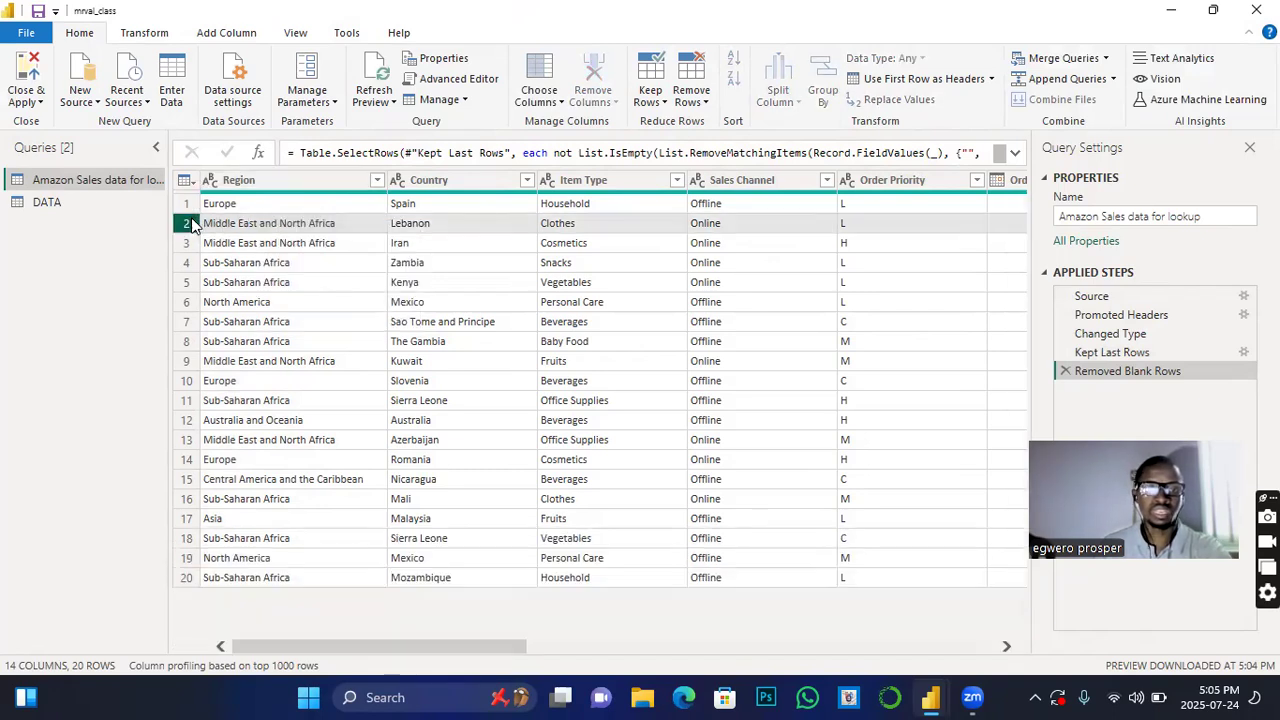
right_click(259, 227)
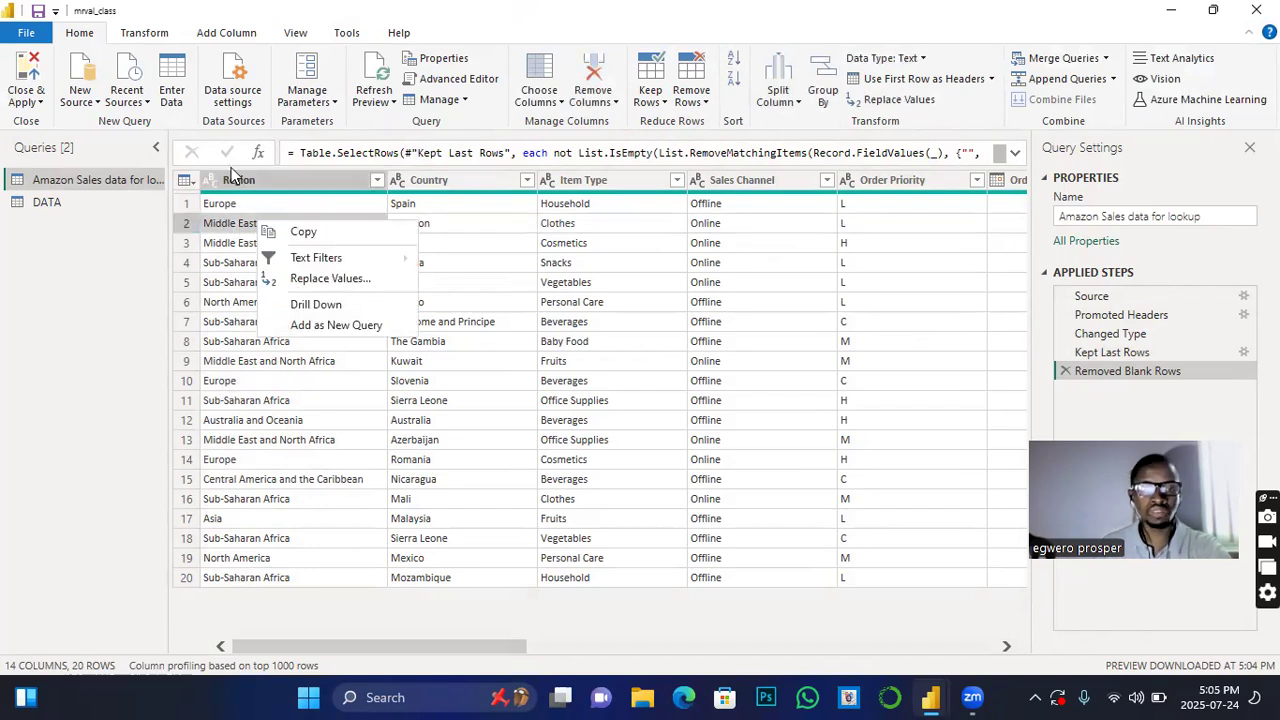
left_click(236, 178)
right_click(236, 178)
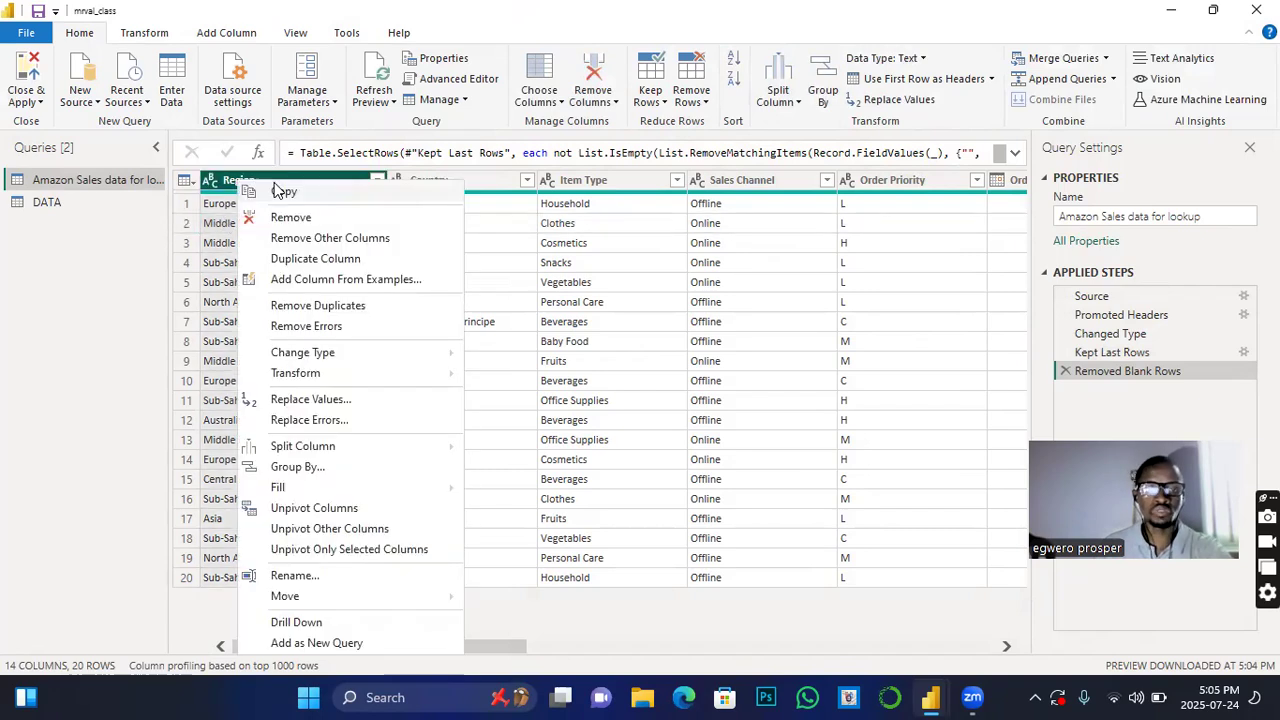
left_click(212, 262)
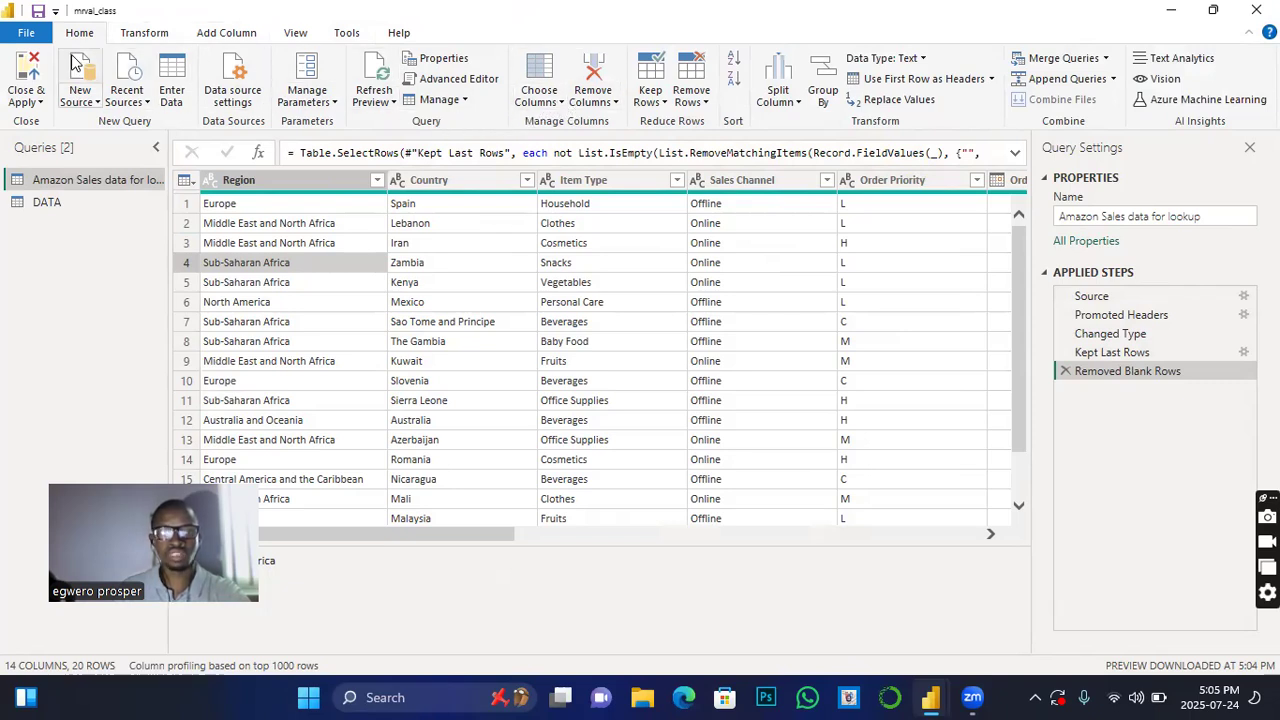
- Close the Power Query Editor without applying the changes and dismiss the pending changes notice in the report window
double_click(1017, 25)
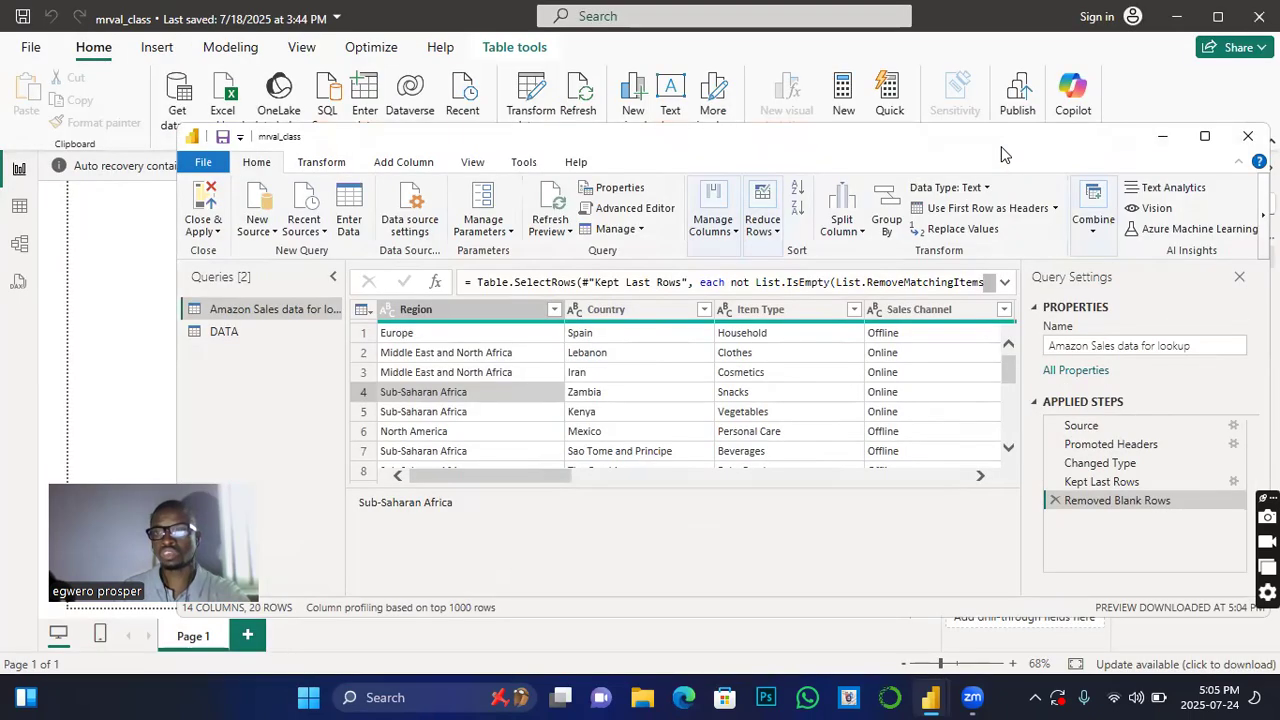
left_click(1248, 136)
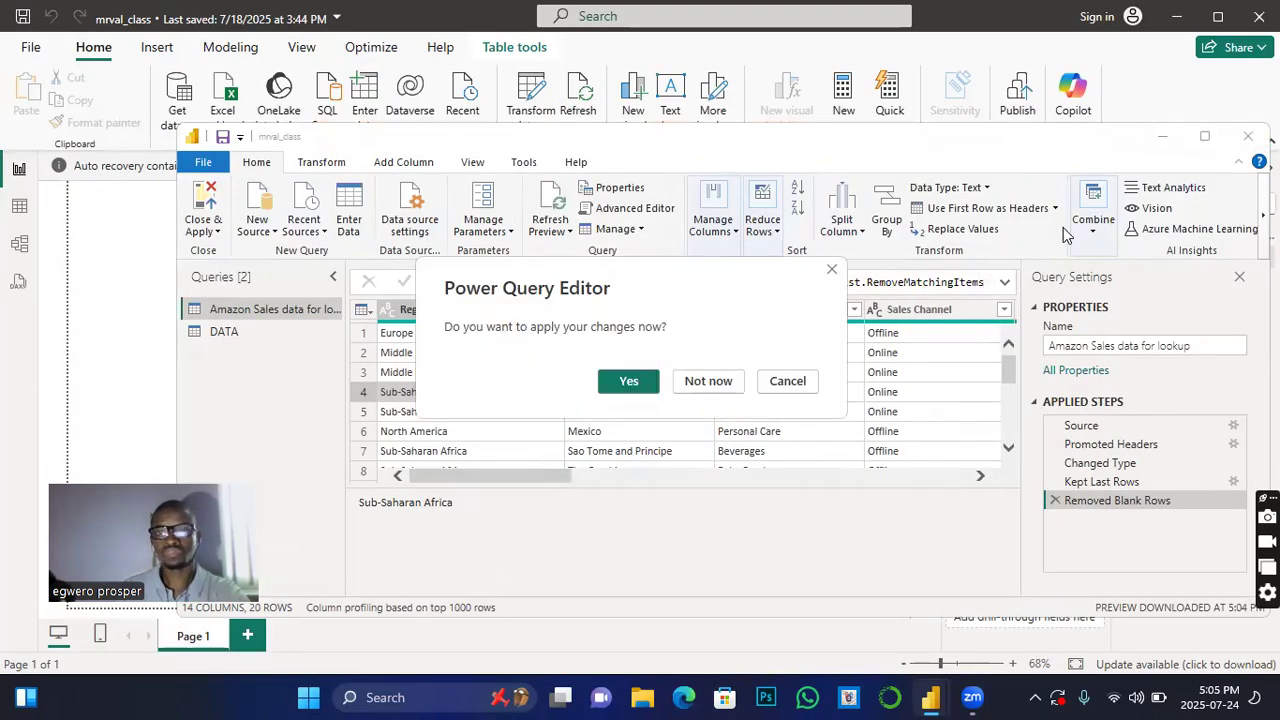
left_click(701, 386)
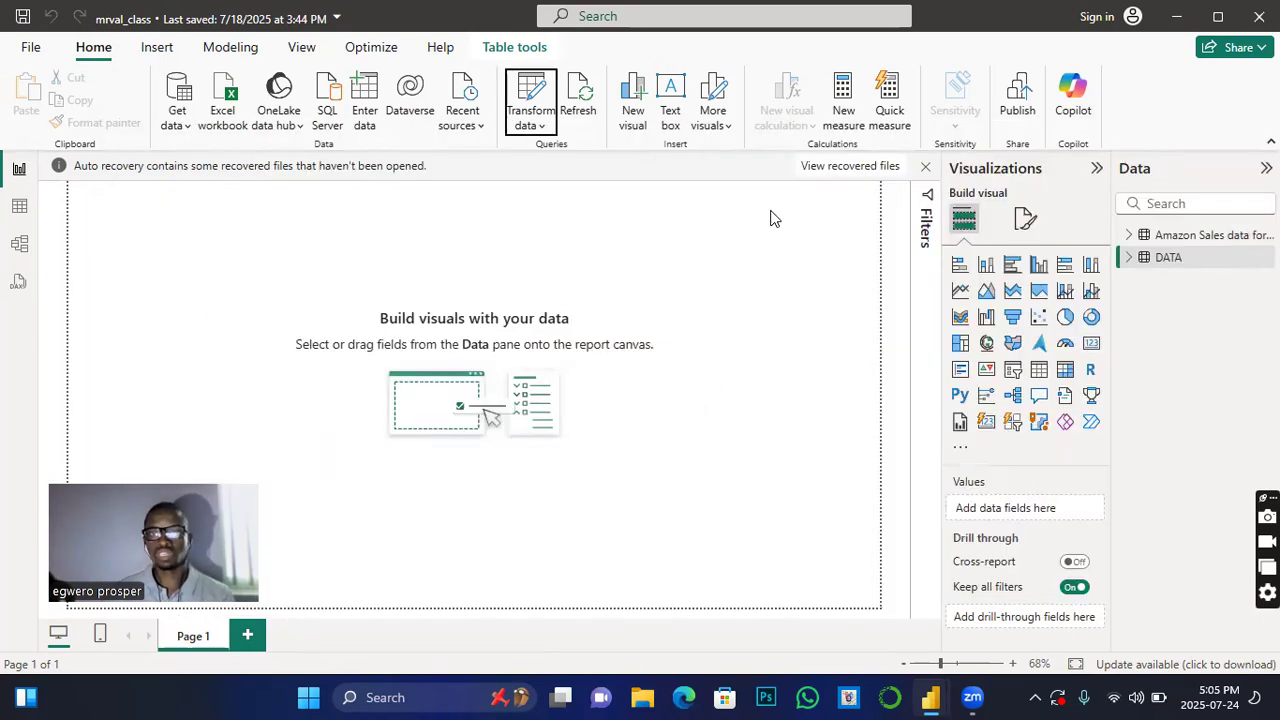
left_click(543, 128)
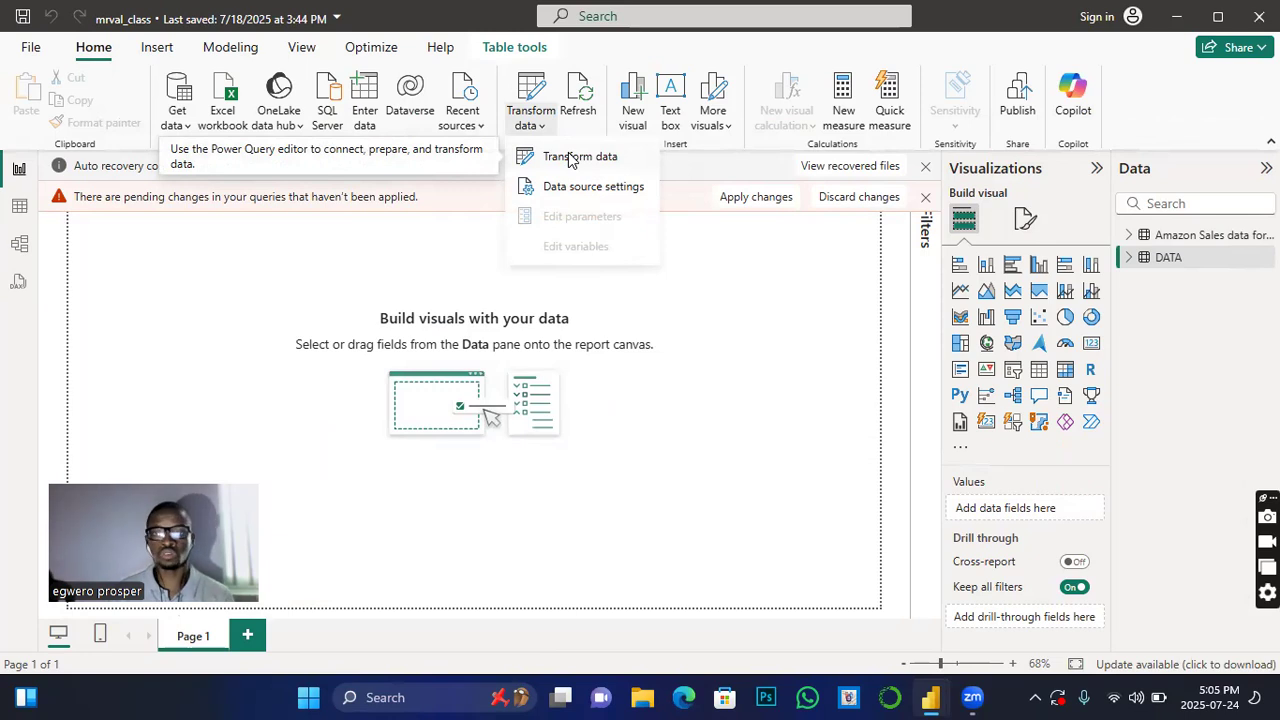
left_click(925, 205)
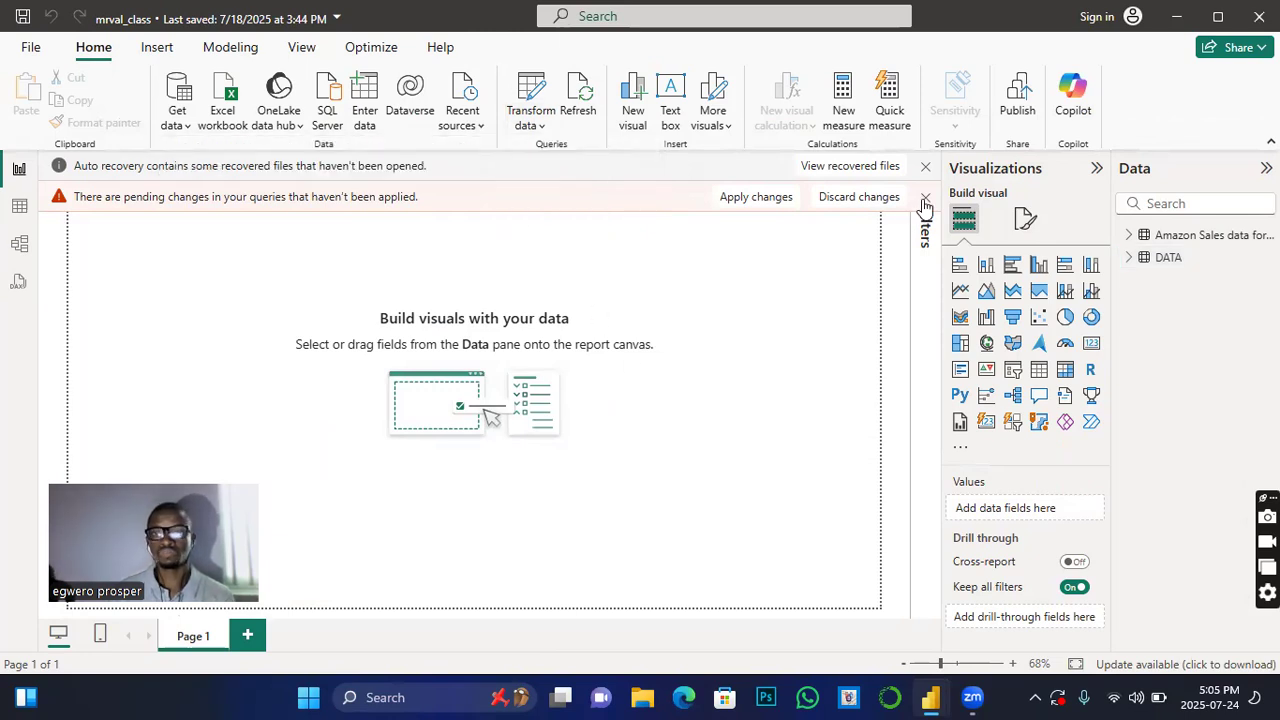
left_click(925, 199)
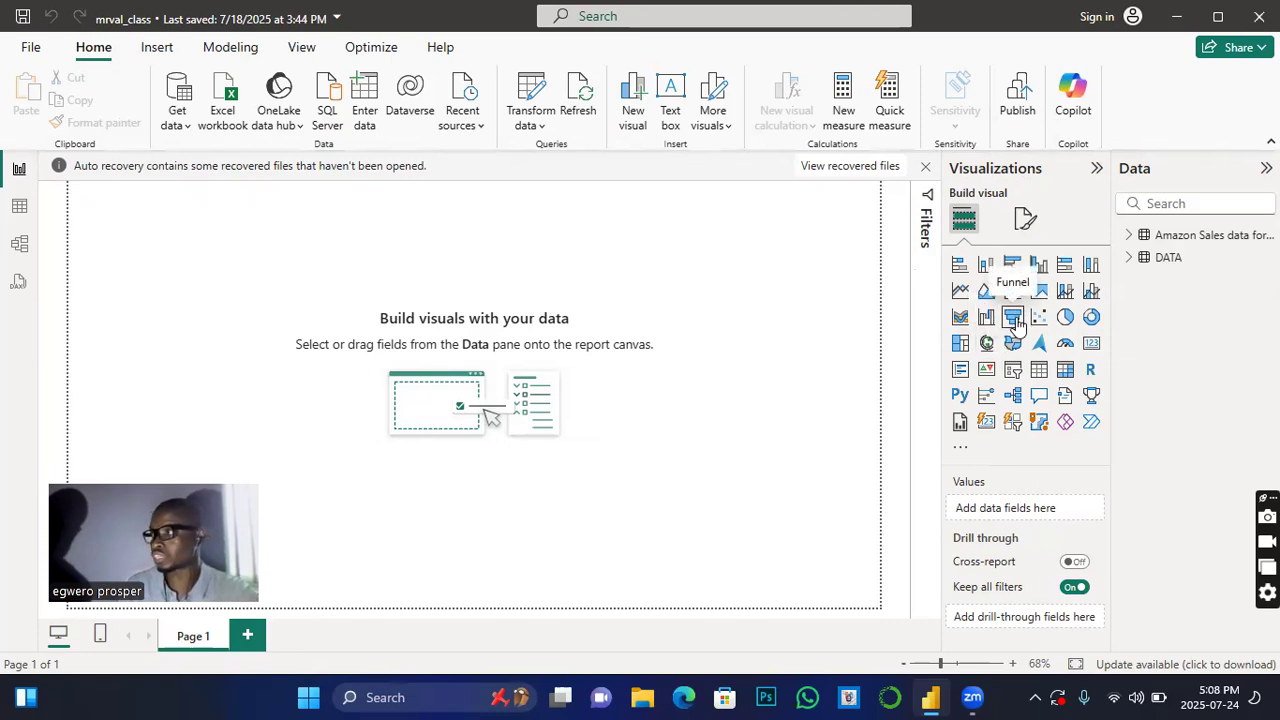
- Examine the fields of the Amazon Sales data for lookup table and all its columns in Table view
left_click(1132, 240)
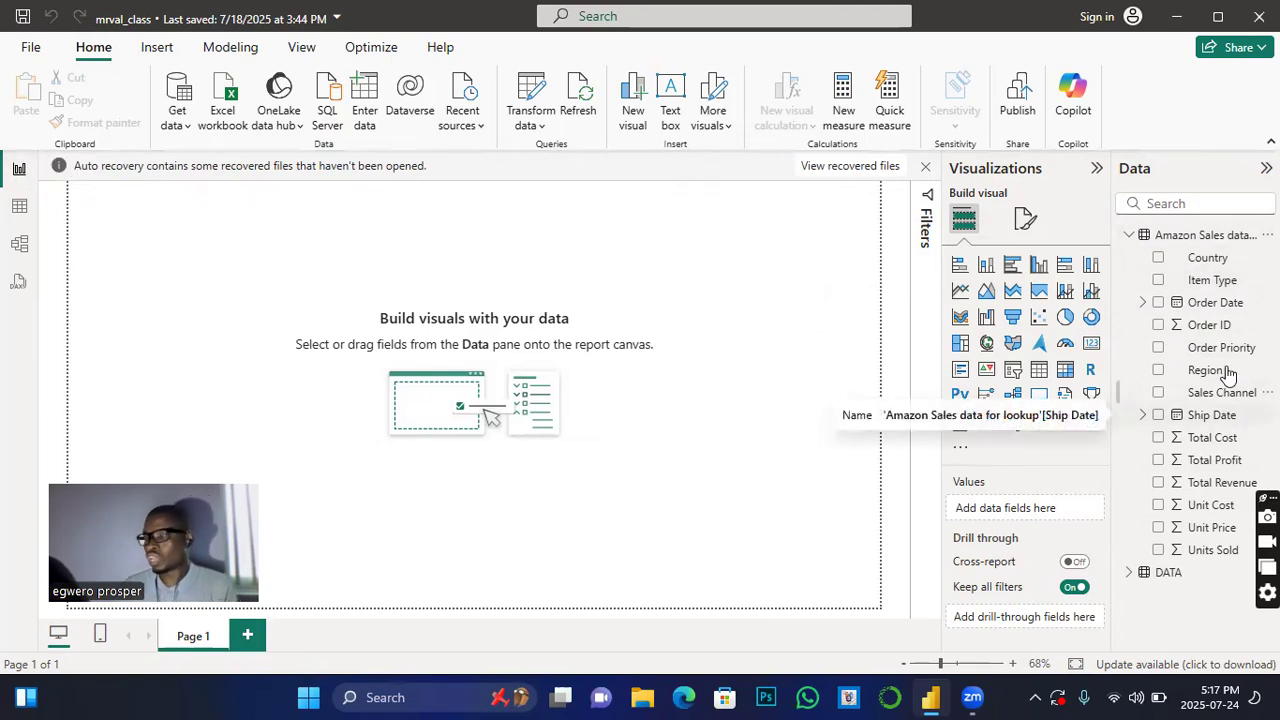
left_click(19, 206)
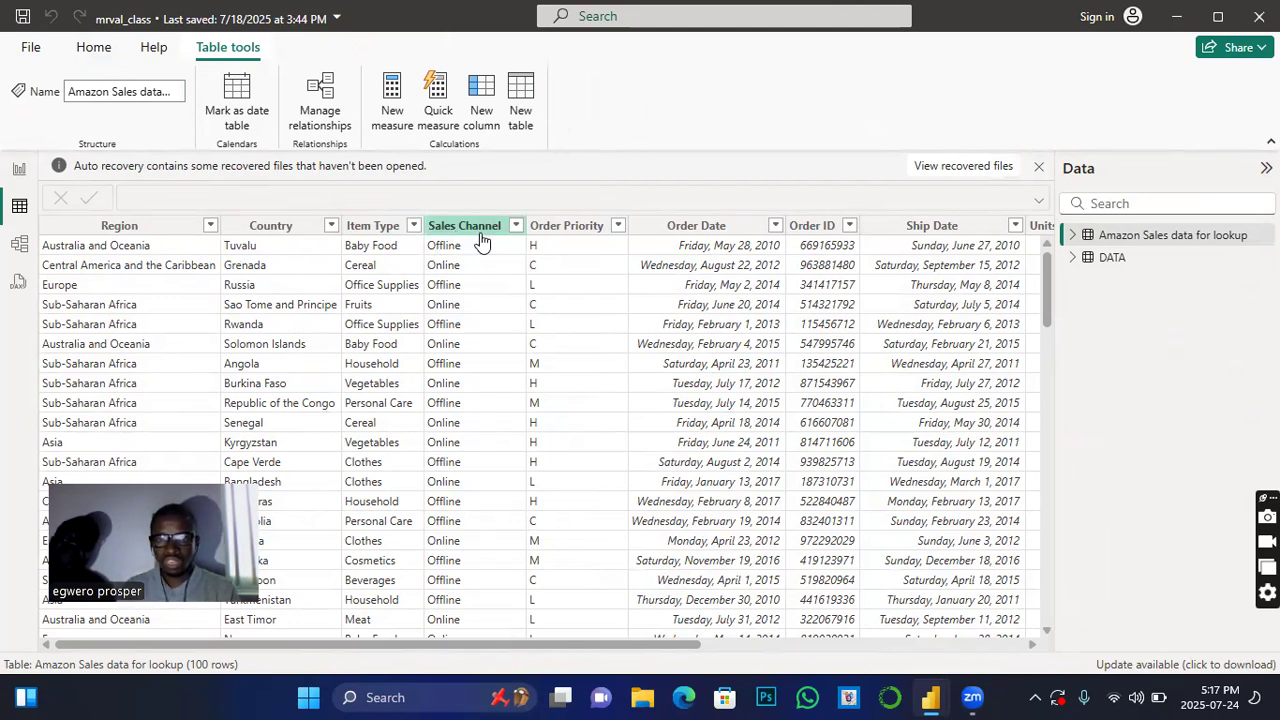
left_click_drag(652, 643, 1068, 590)
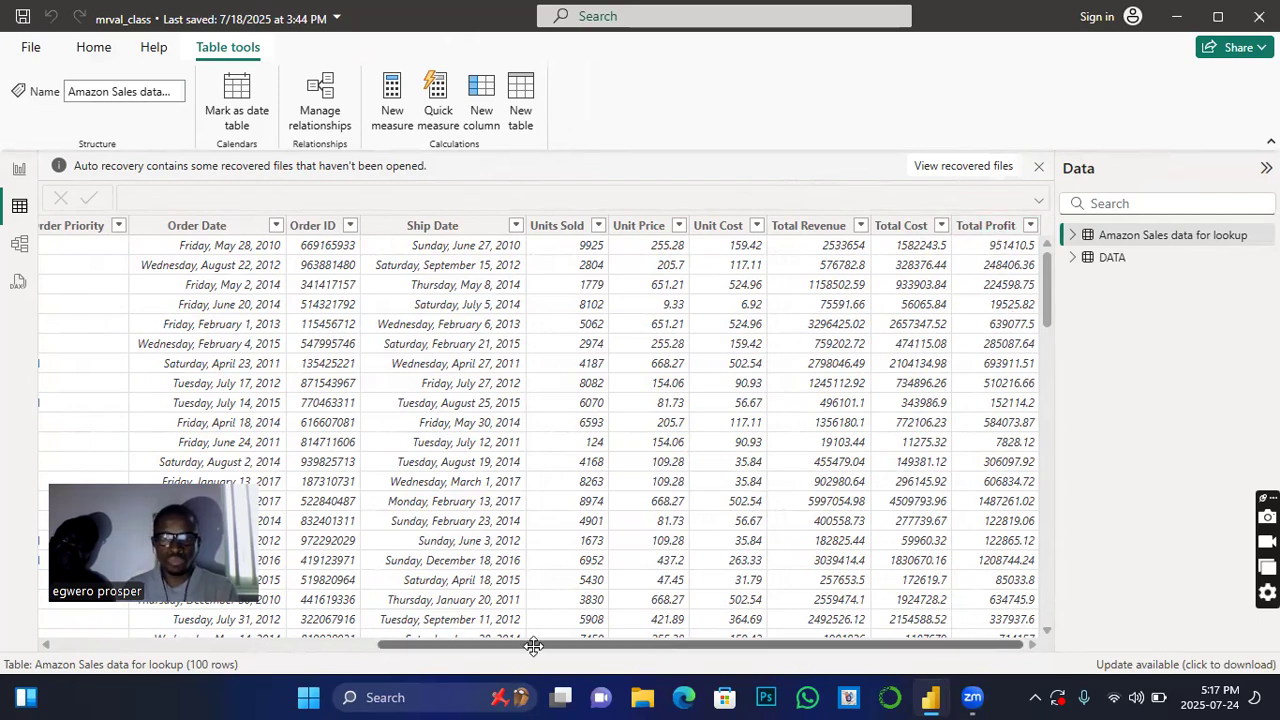
left_click_drag(533, 646, 283, 625)
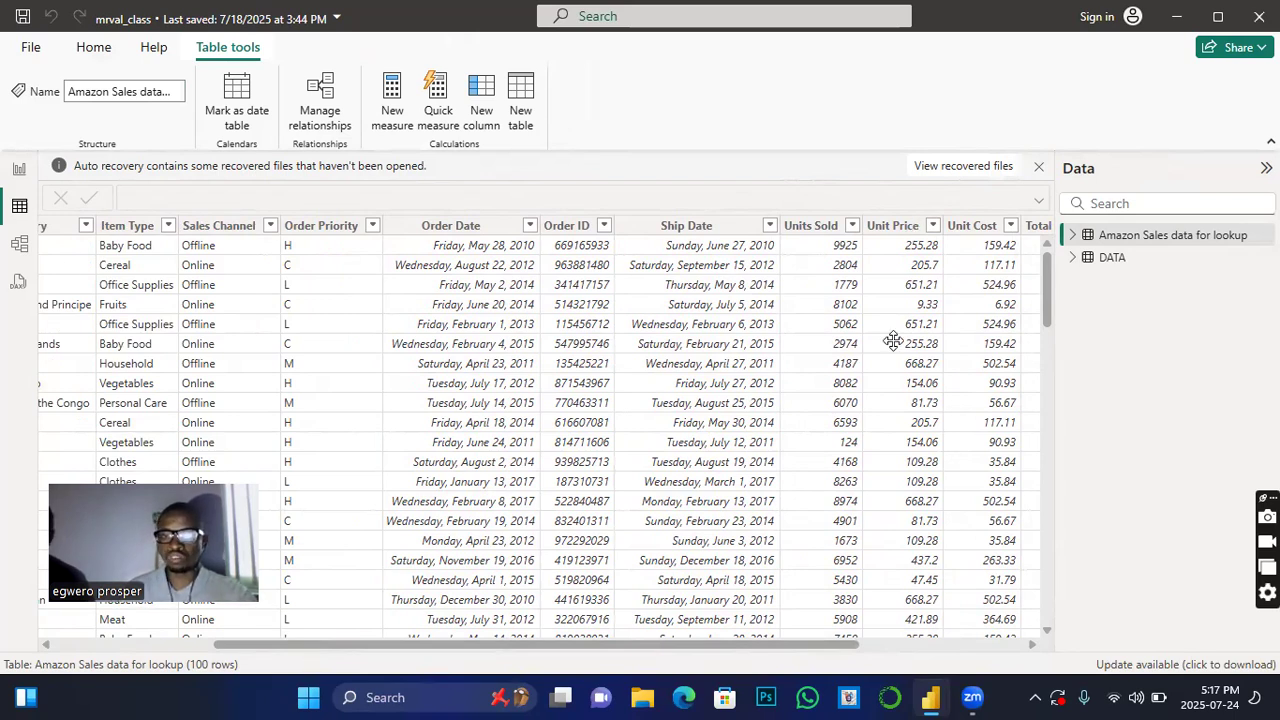
left_click_drag(804, 644, 1024, 590)
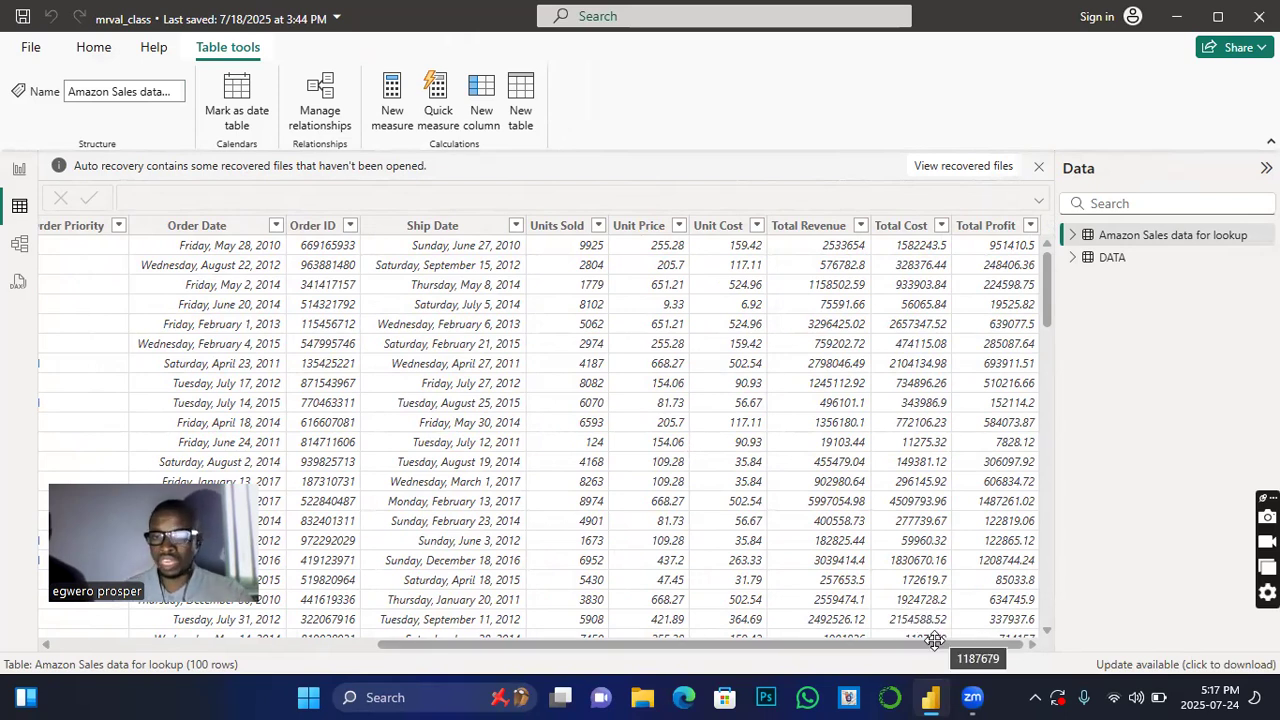
left_click_drag(932, 645, 580, 642)
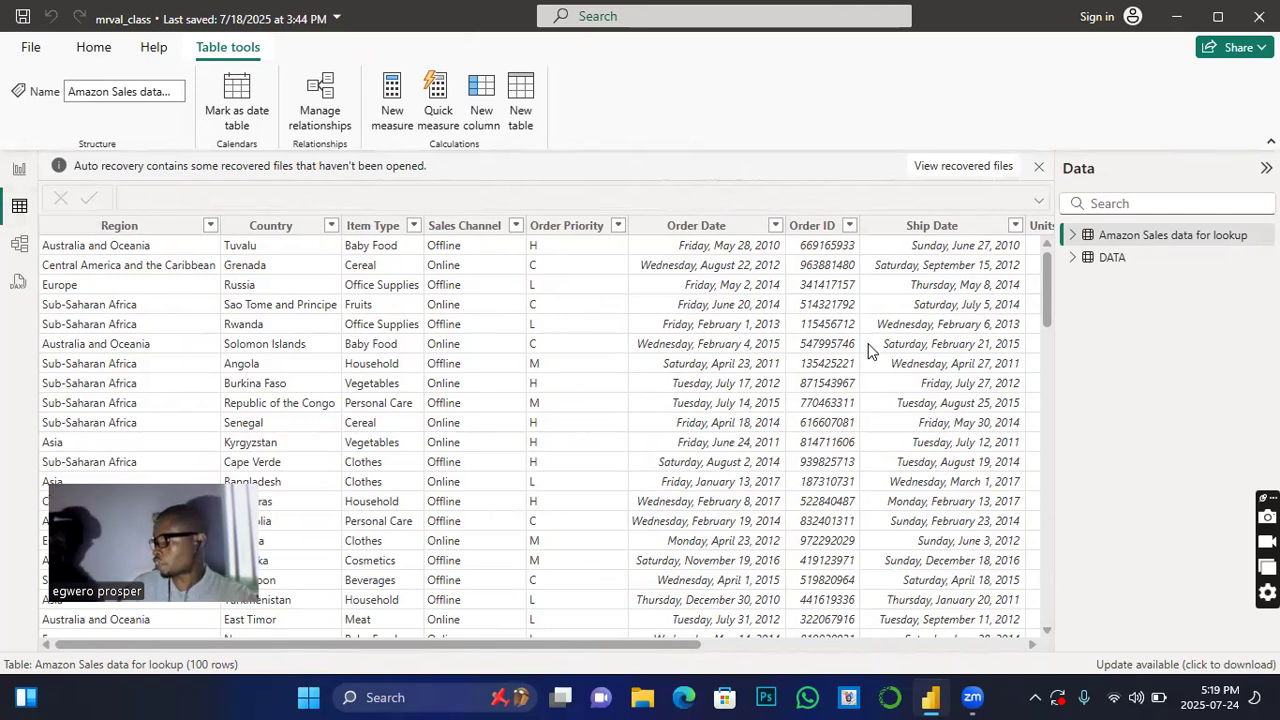
- Add a table visual with Region and Total Profit from the Amazon Sales data to the report page and shrink it around its rows
left_click(20, 172)
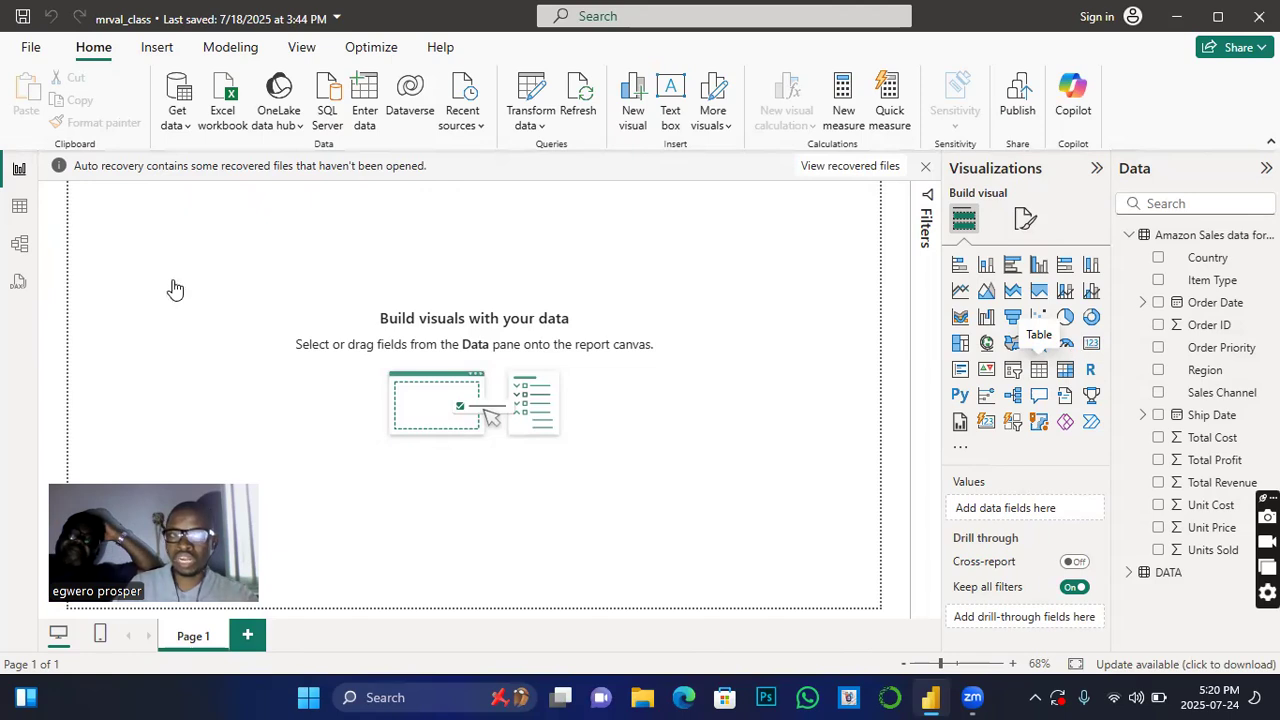
left_click_drag(178, 273, 255, 404)
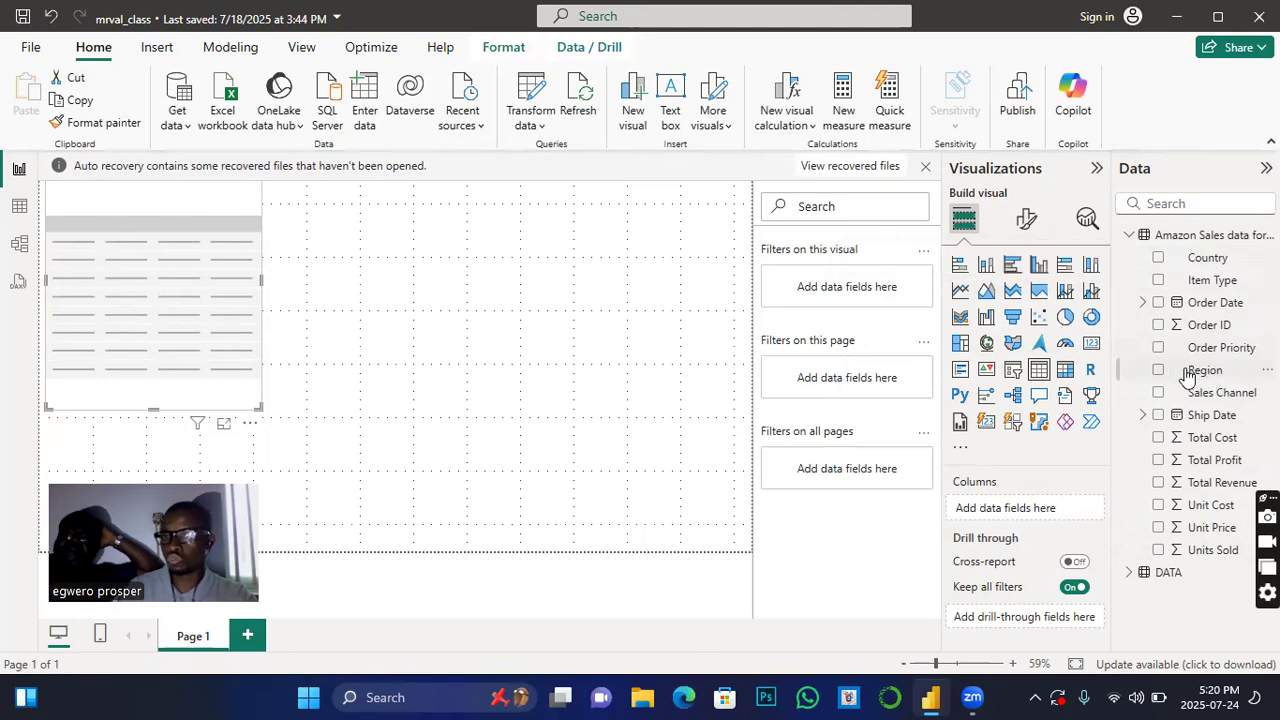
left_click_drag(1203, 371, 223, 331)
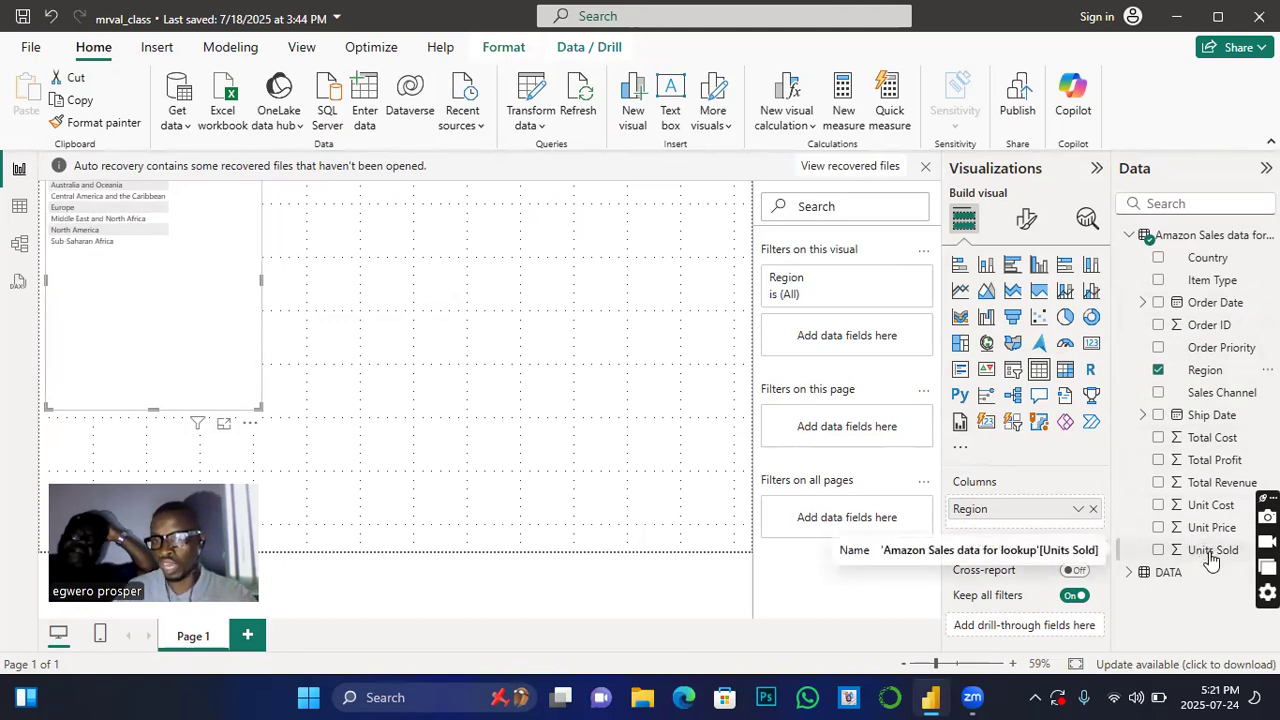
left_click_drag(1205, 470, 210, 229)
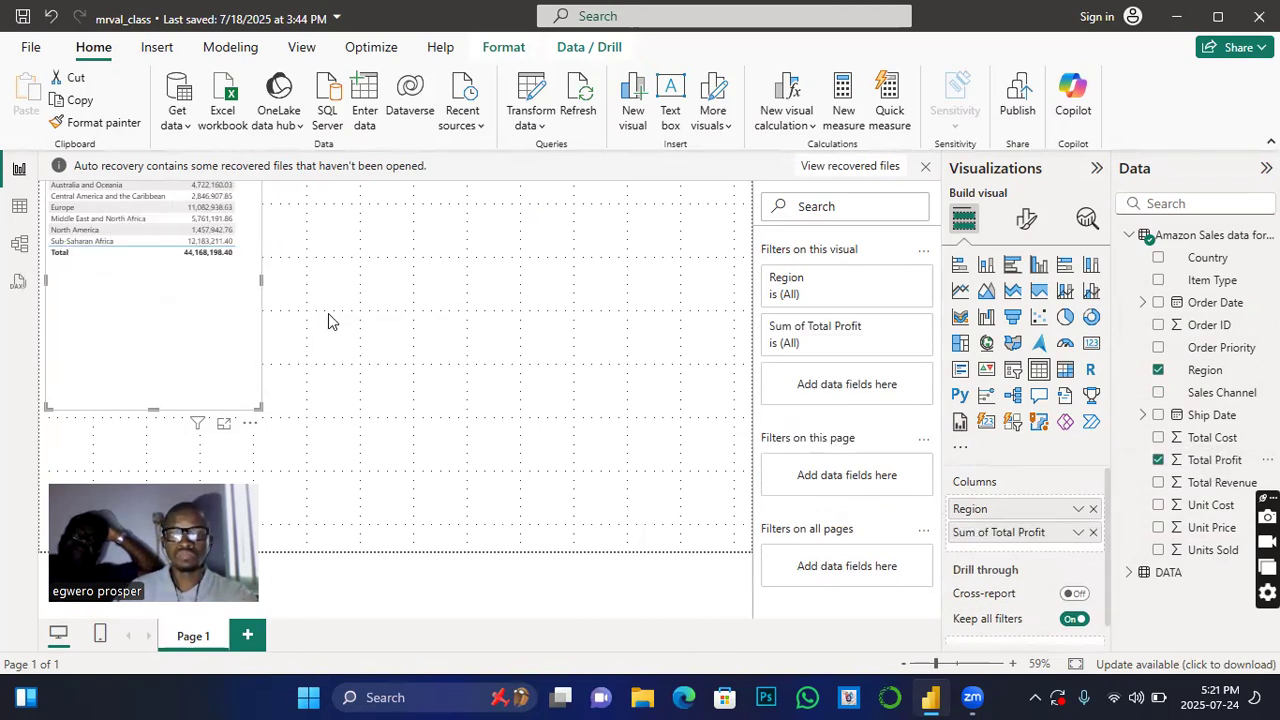
left_click_drag(258, 404, 262, 306)
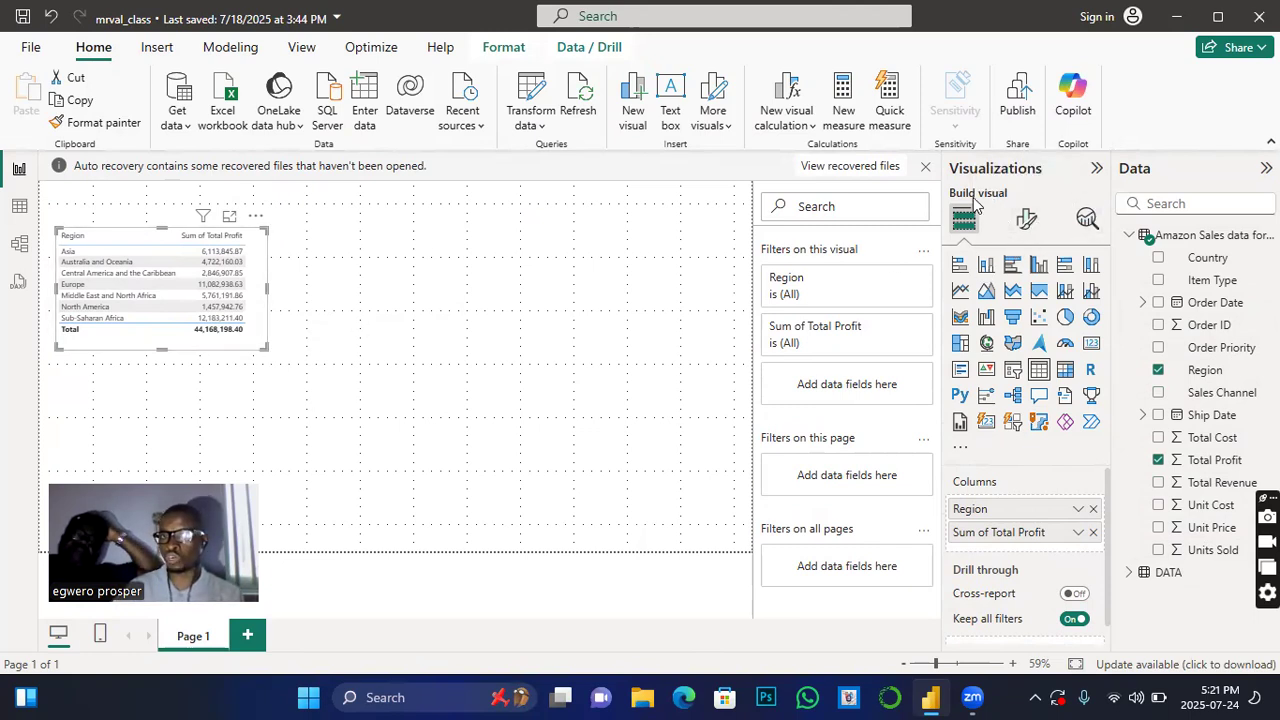
- Format the table visual's values as bold at font size 14 and enlarge the visual until both columns fit
left_click(1029, 224)
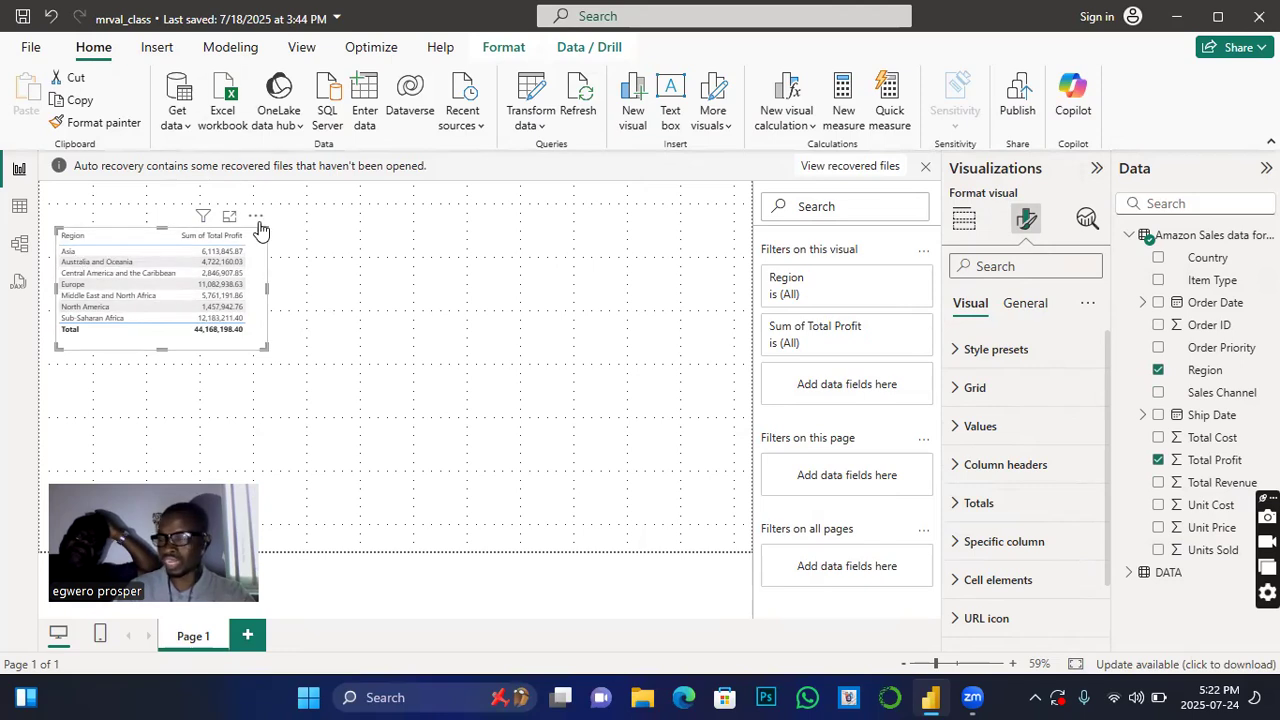
left_click(1024, 303)
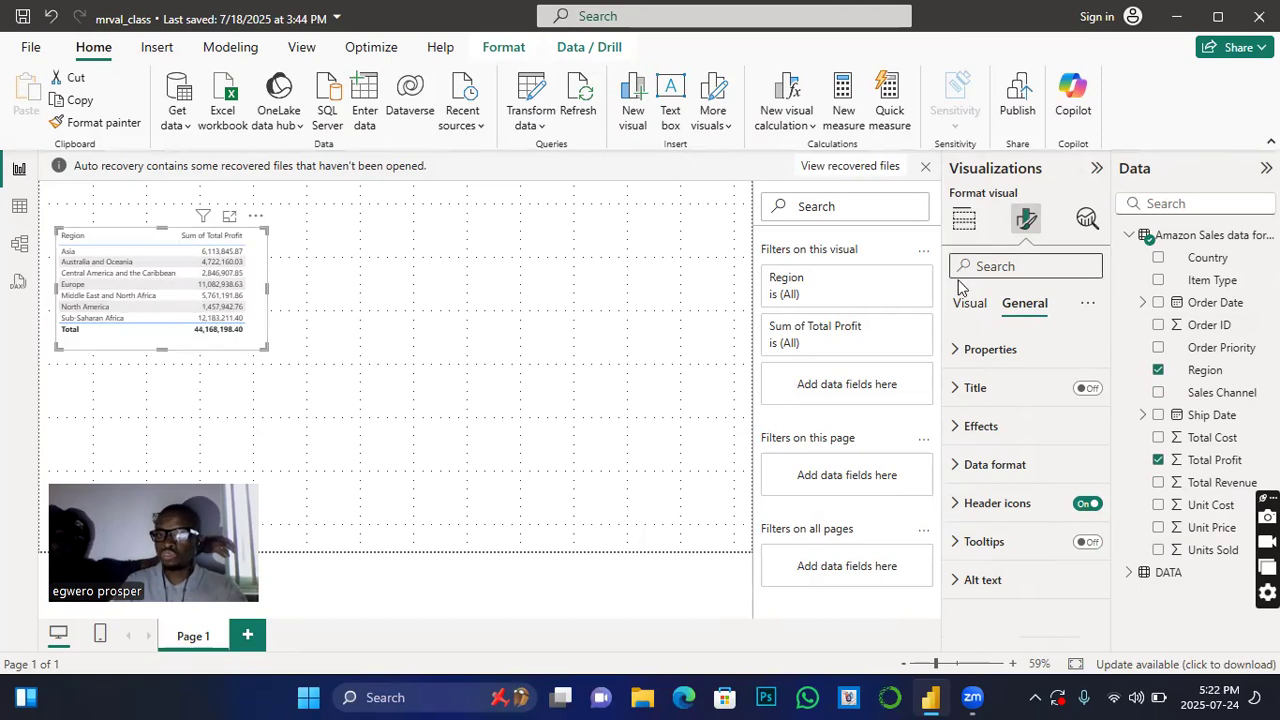
left_click(969, 310)
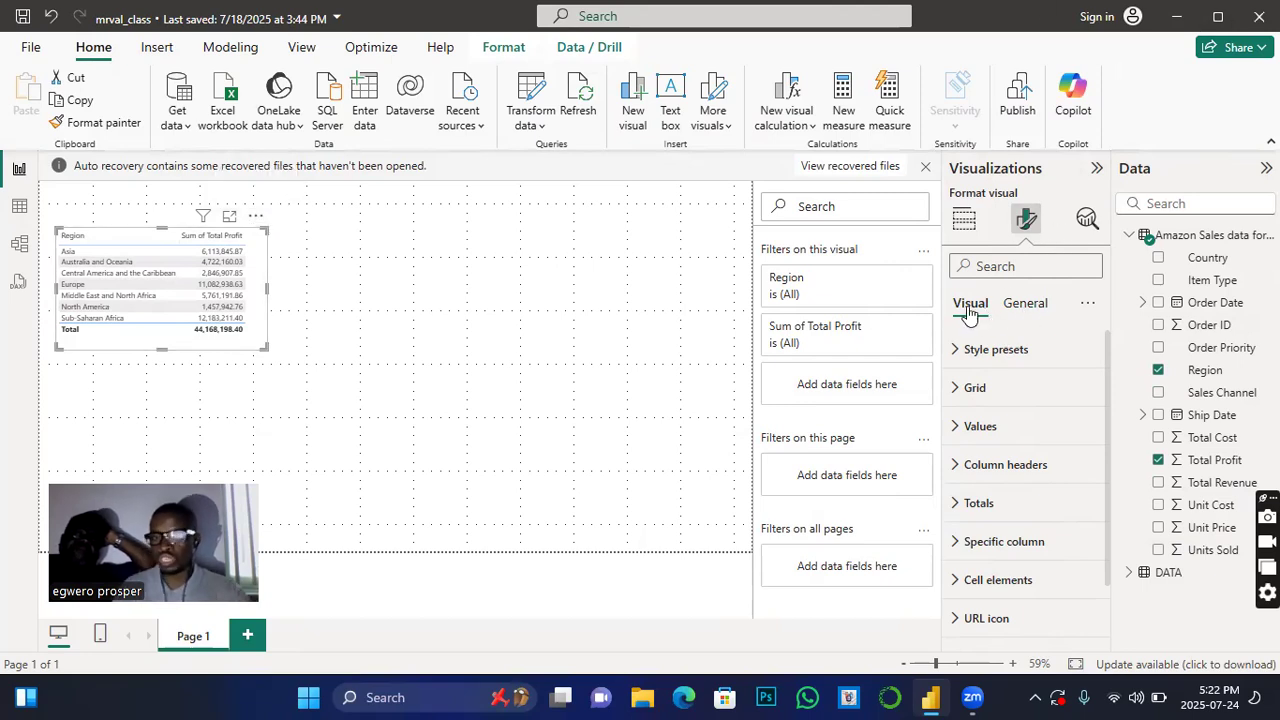
left_click(958, 427)
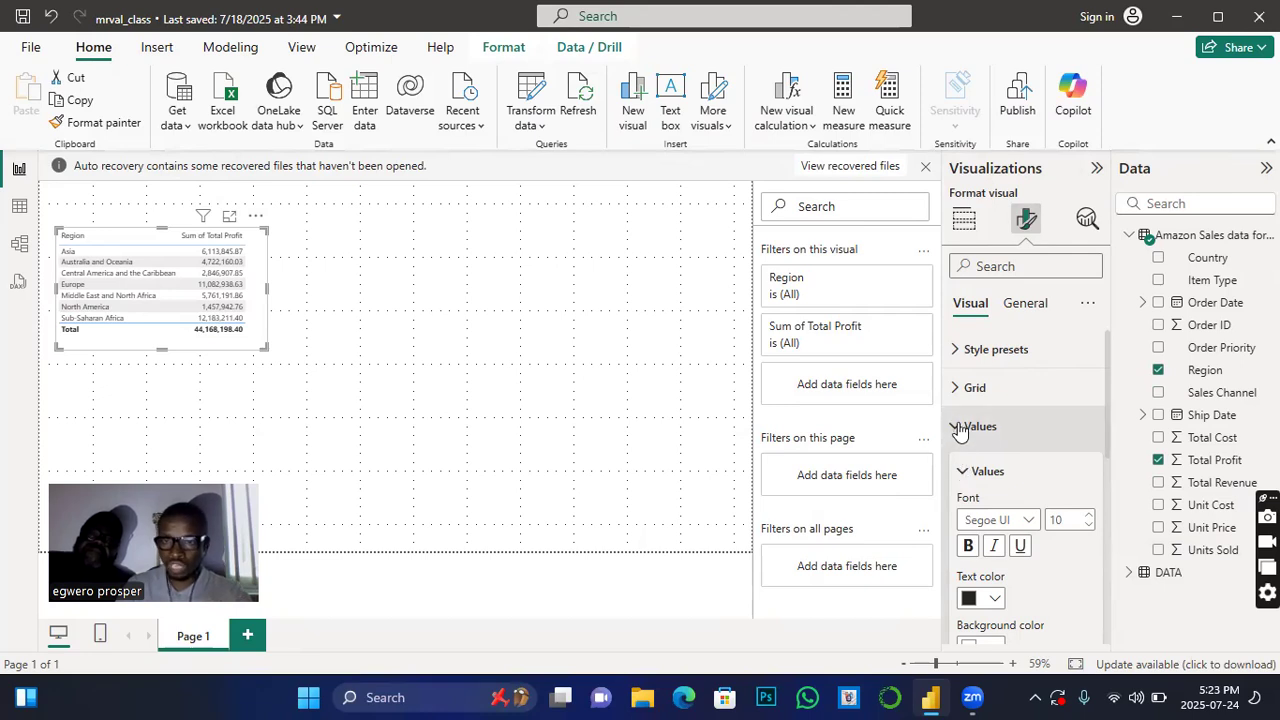
left_click(968, 546)
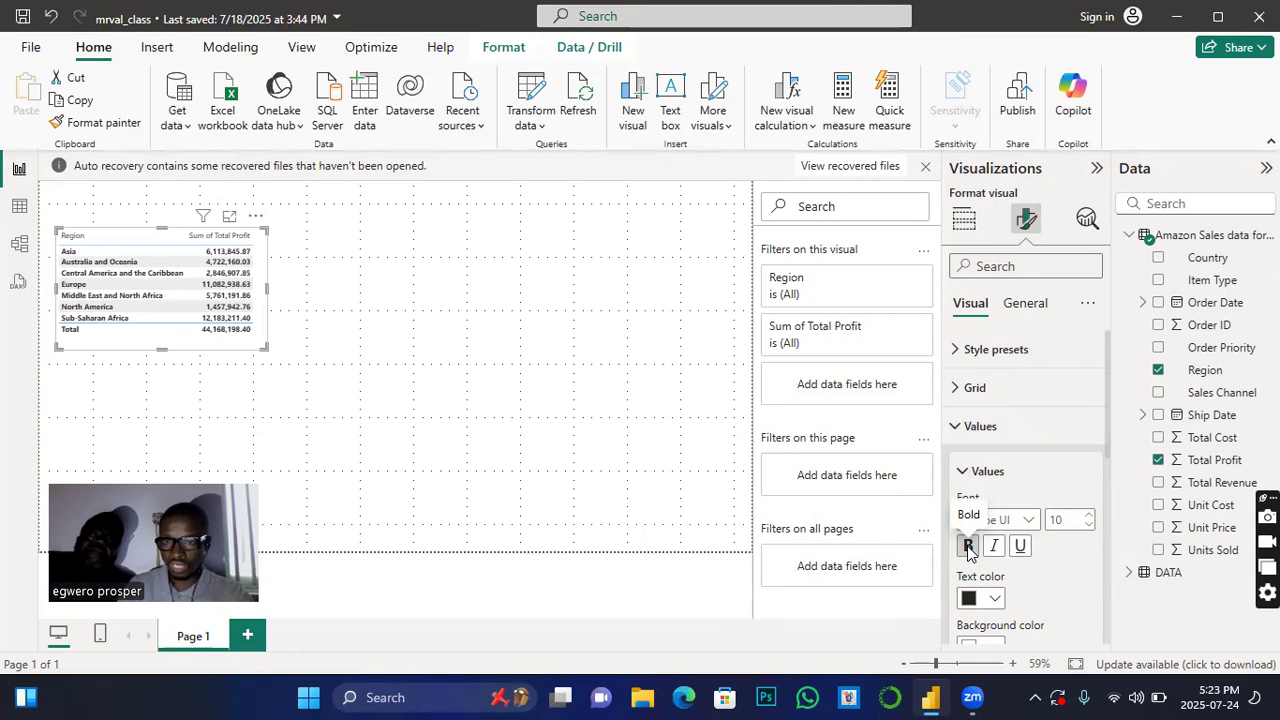
left_click(1089, 515)
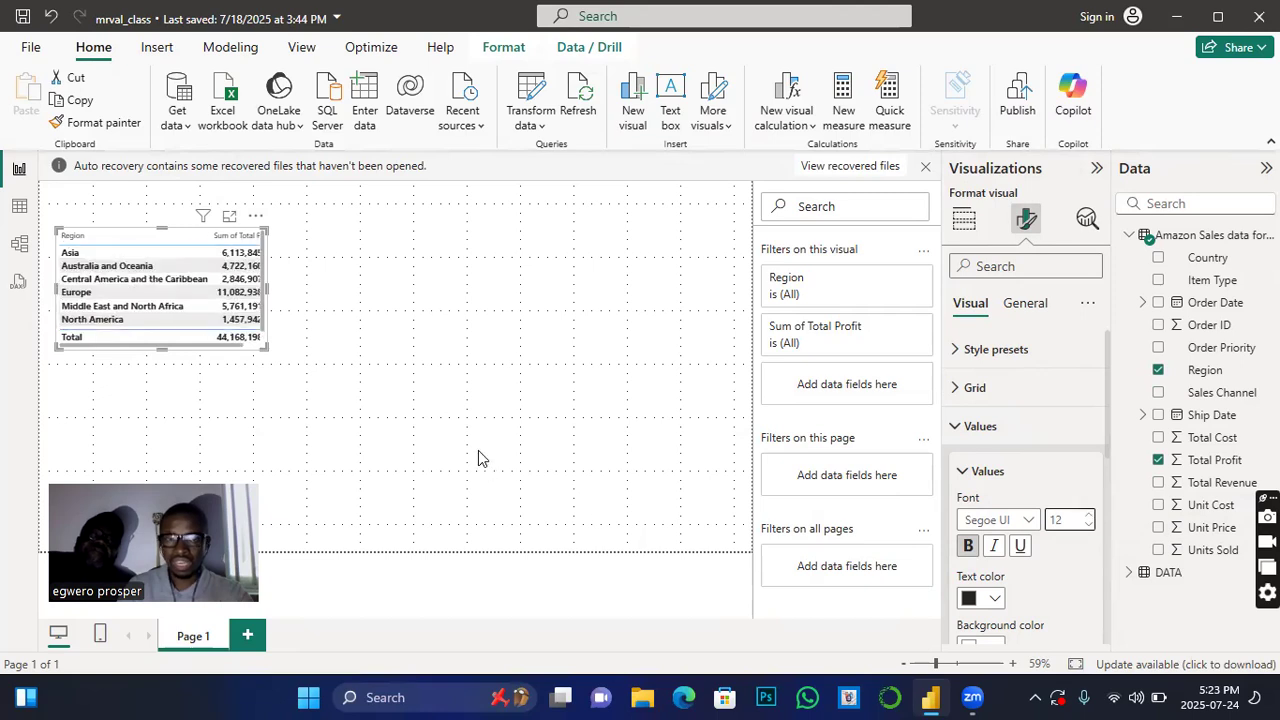
left_click_drag(266, 347, 304, 397)
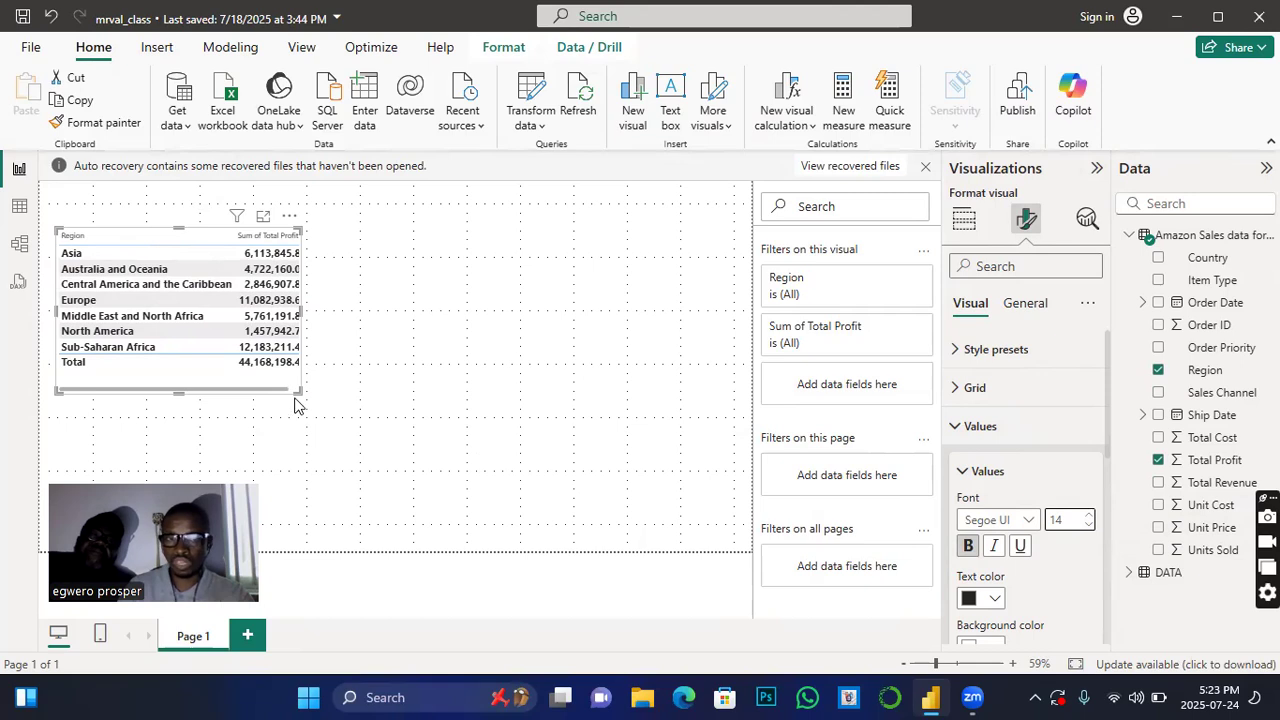
left_click_drag(296, 392, 328, 406)
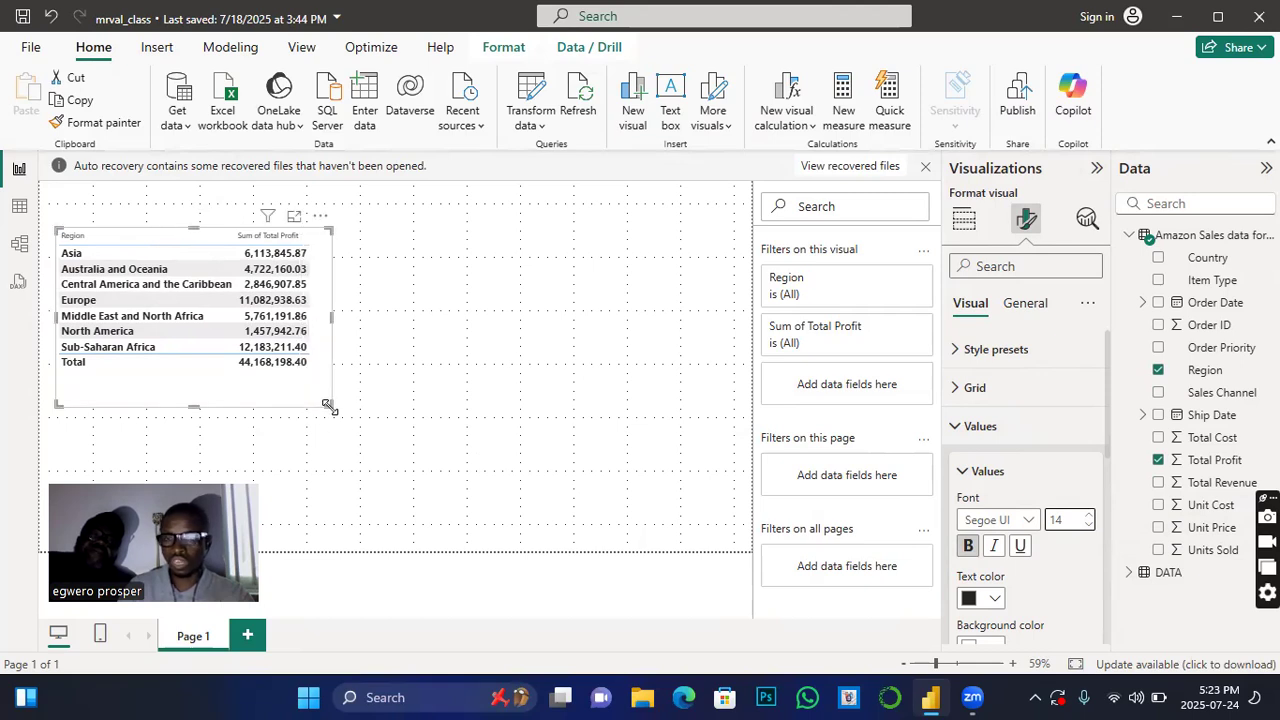
- Set the text color of the table's values to black, trying blue #118DFF before returning to black
left_click(996, 600)
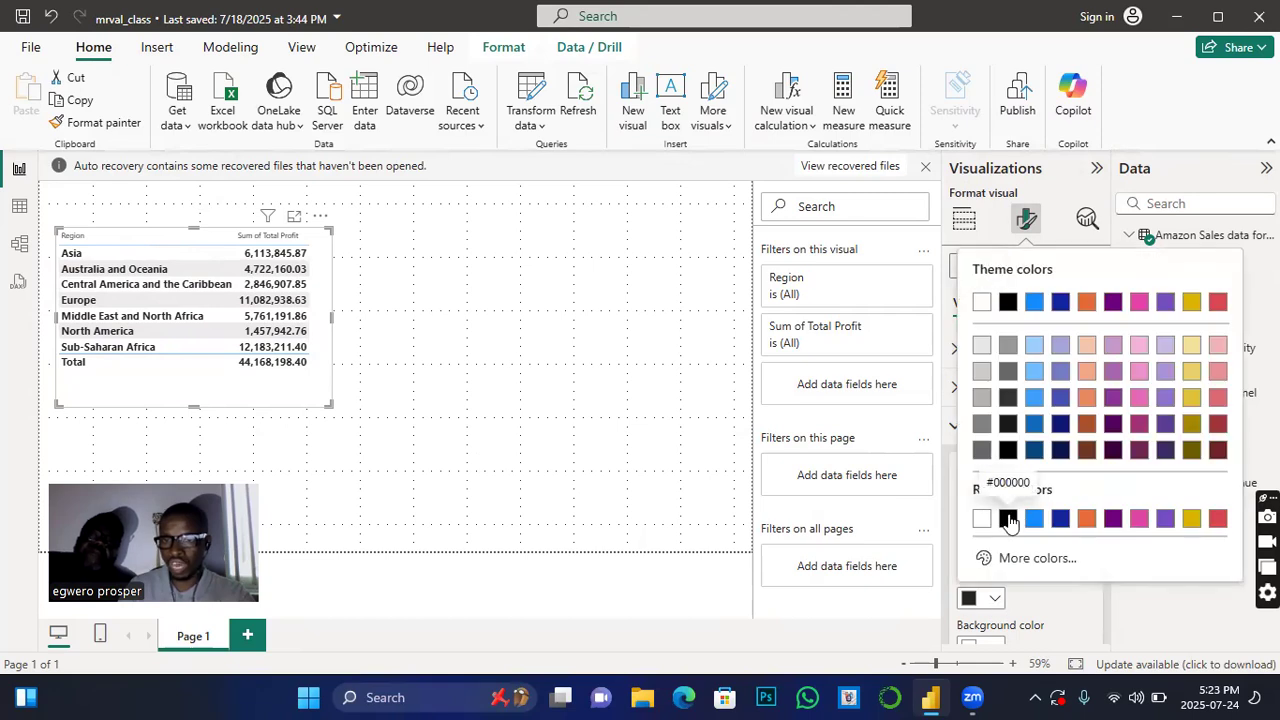
left_click(1008, 519)
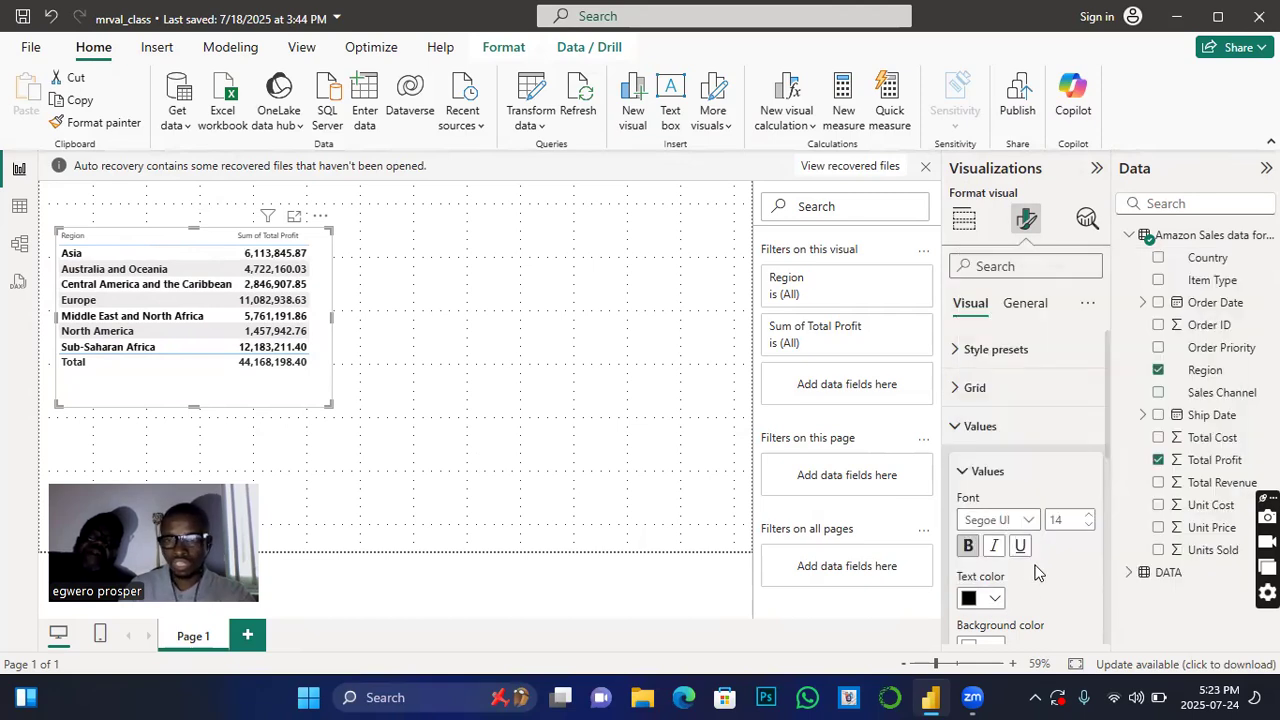
left_click(996, 597)
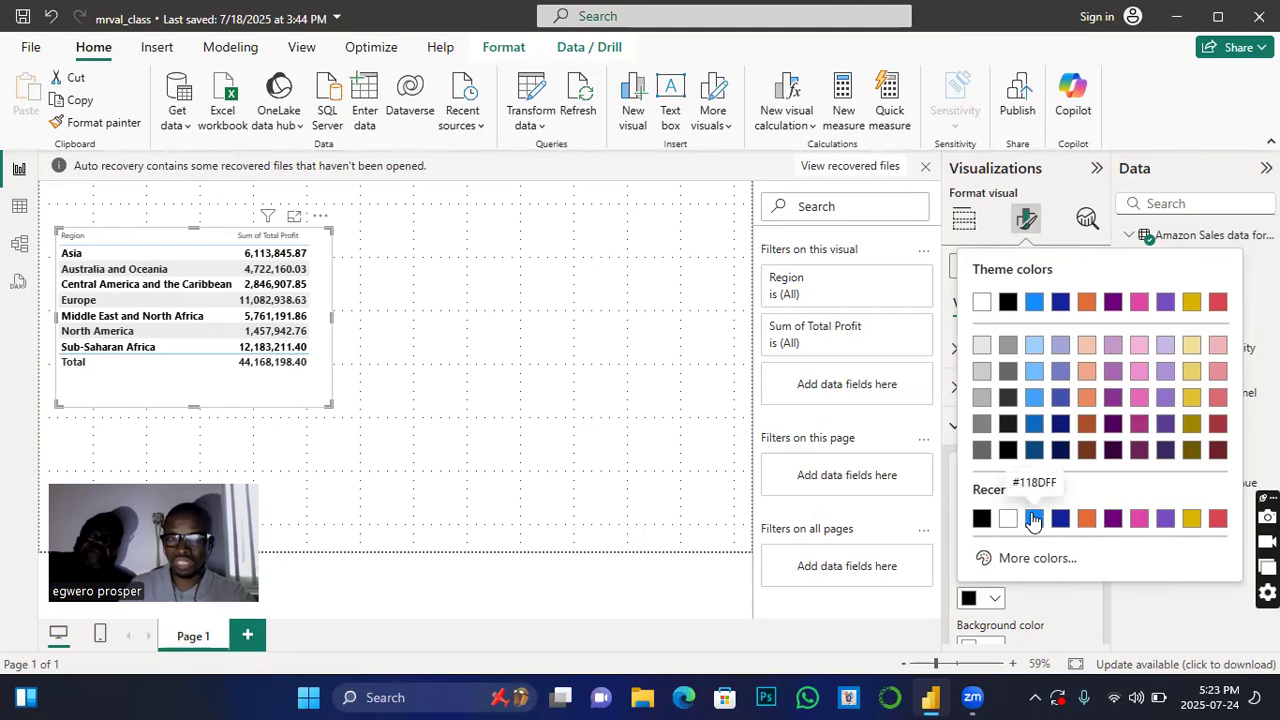
left_click(1034, 519)
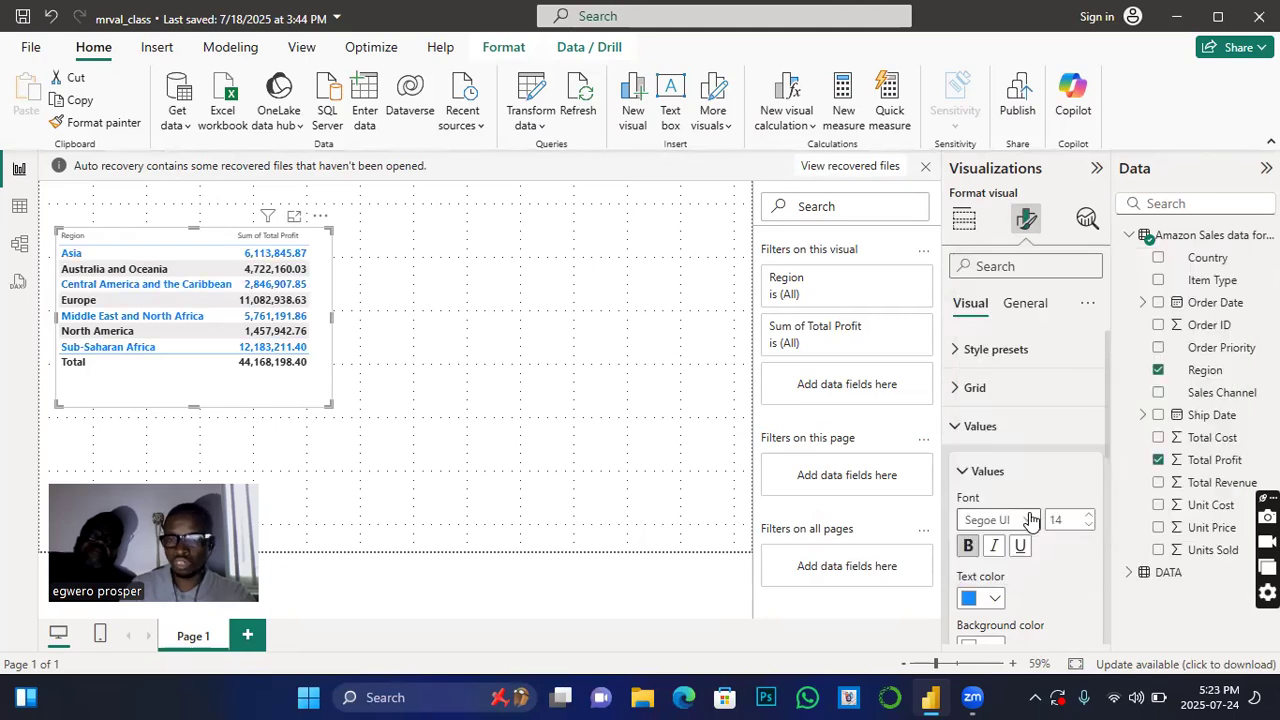
left_click(996, 598)
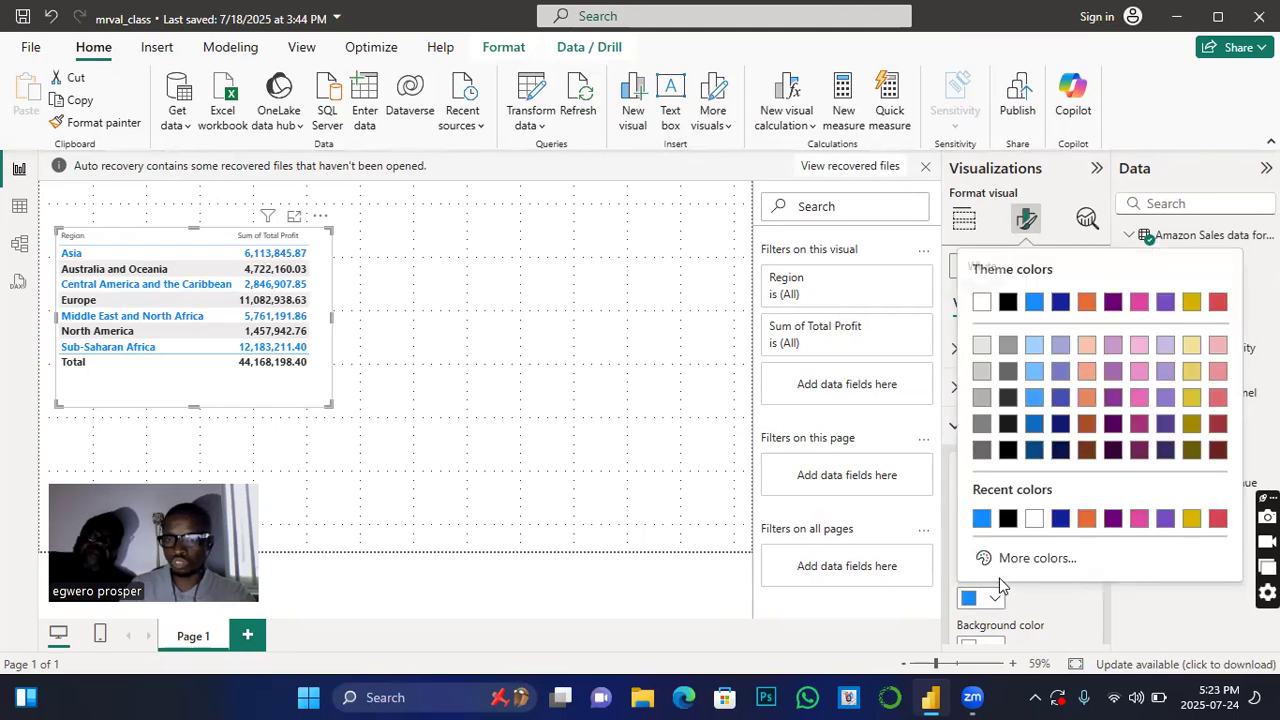
left_click(1008, 519)
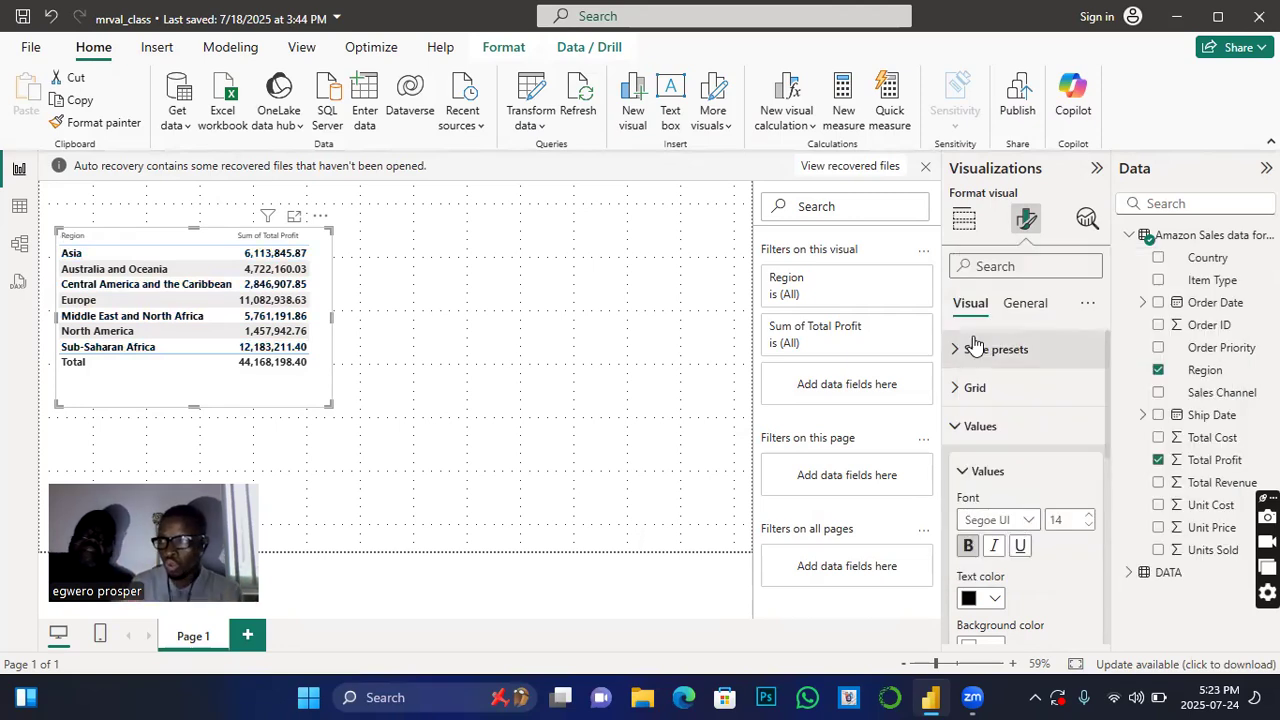
- Set the background color of the table's values to blue #118DFF
scroll(1055, 505, "down", 3)
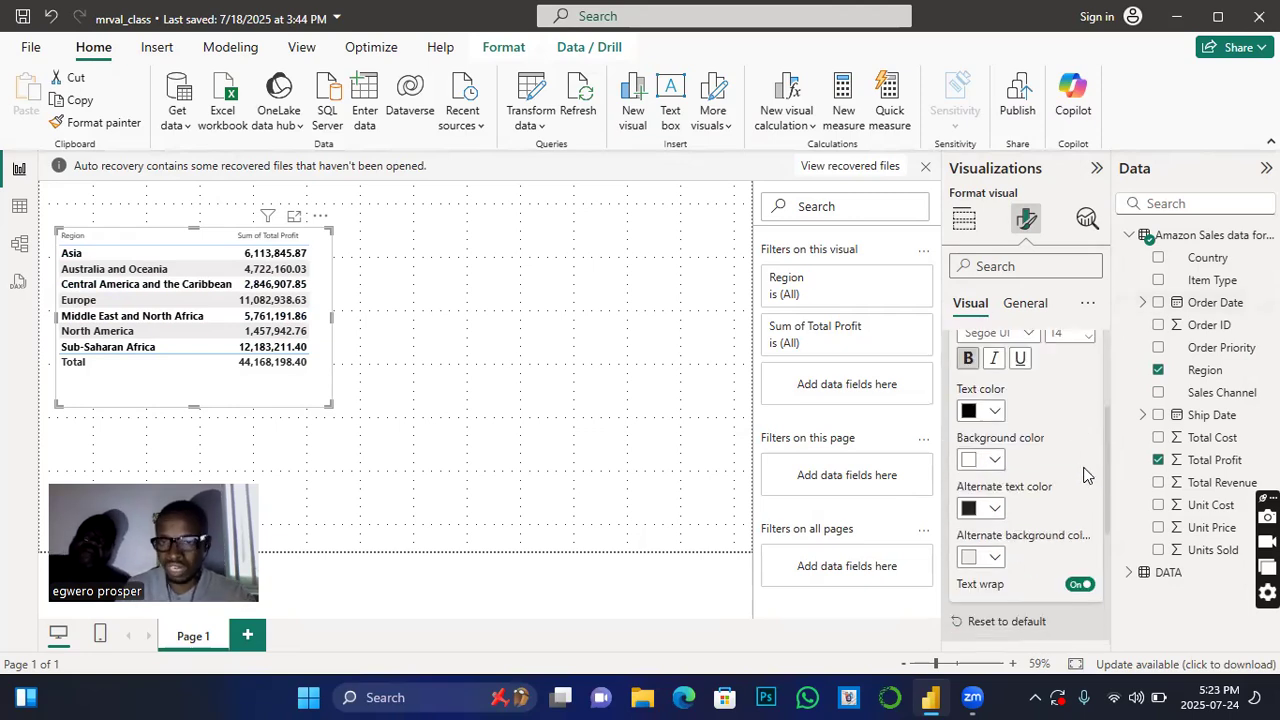
scroll(1042, 484, "down", 3)
scroll(1006, 443, "up", 3)
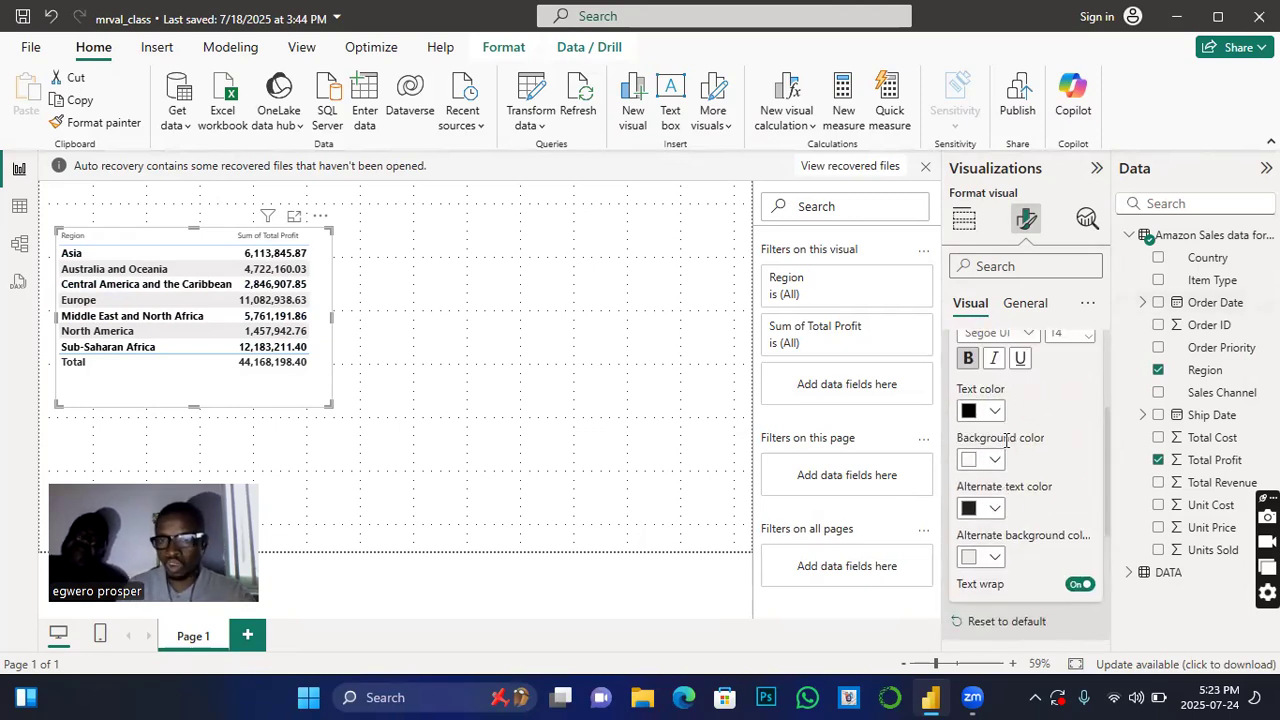
left_click(996, 459)
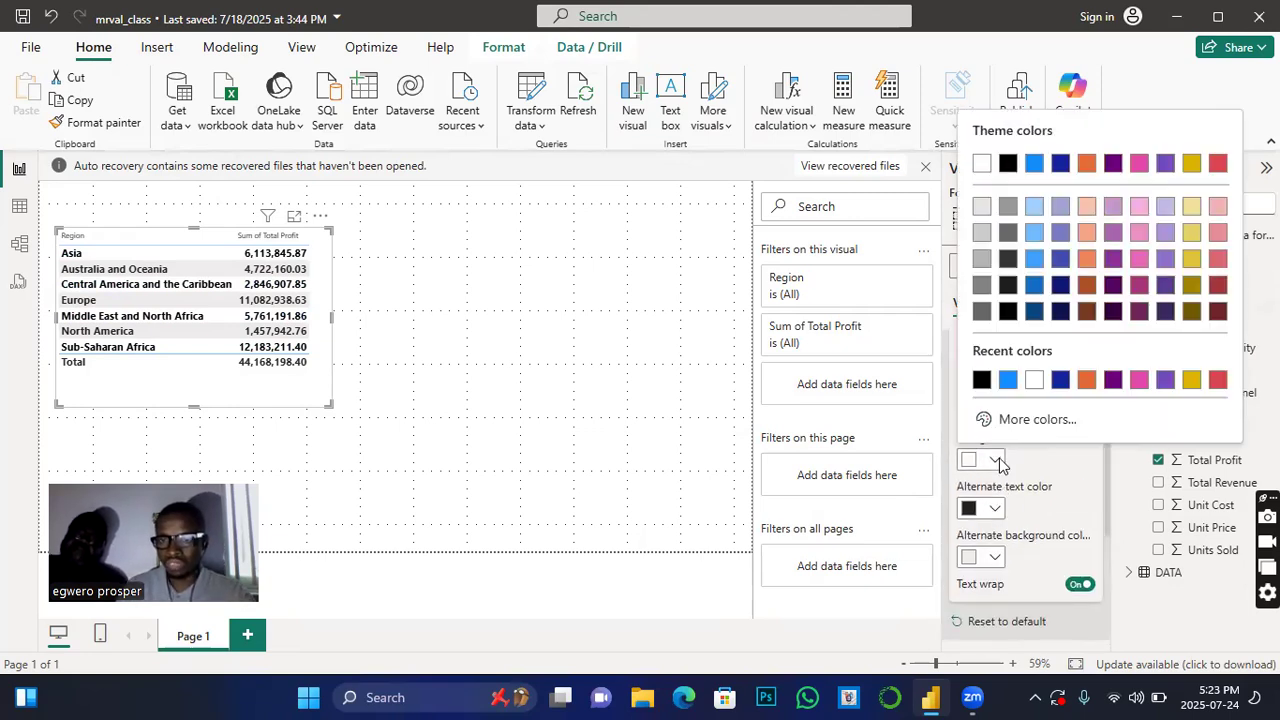
left_click(1008, 380)
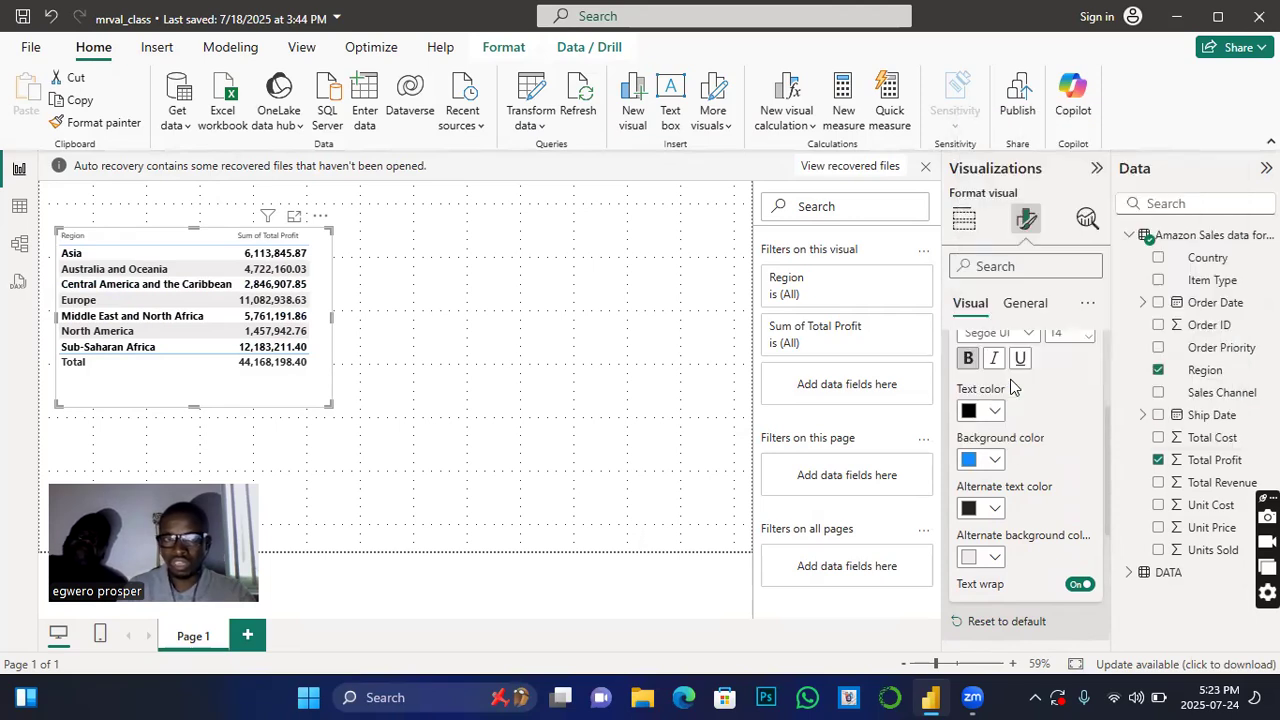
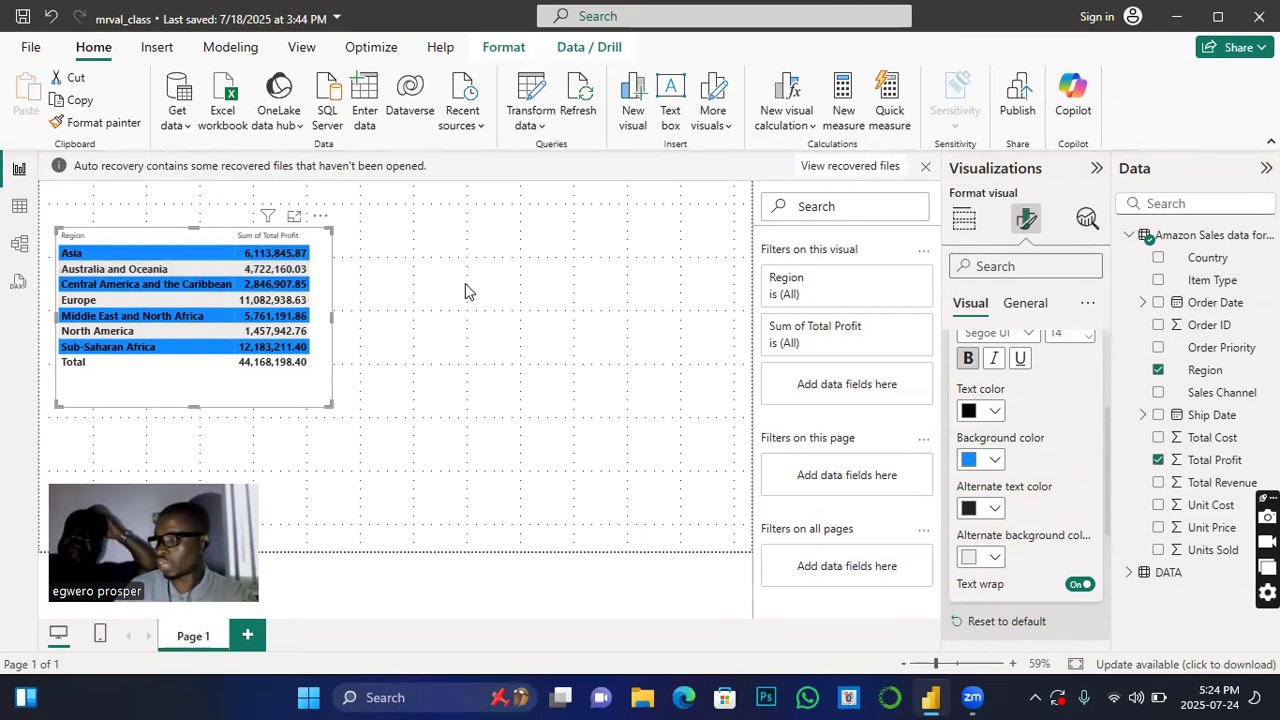
- Format the table's column headers as bold black text at font size 13
scroll(1018, 528, "down", 2)
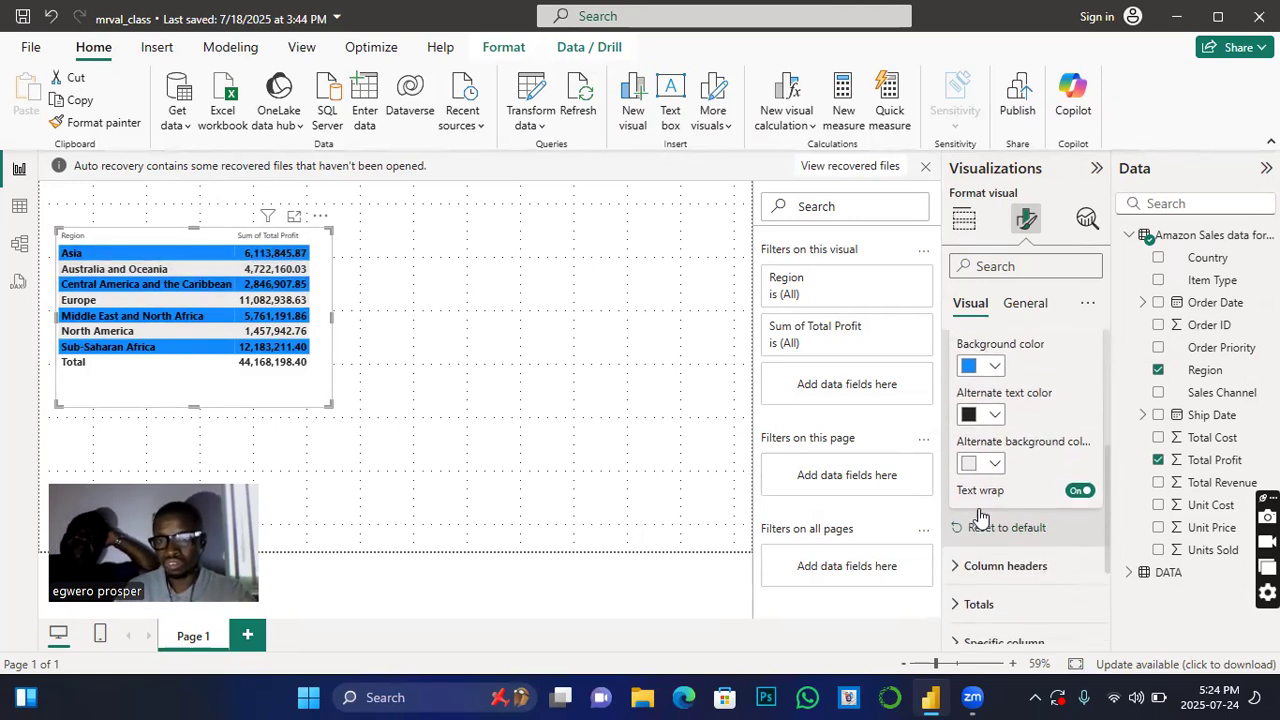
scroll(1010, 510, "down", 2)
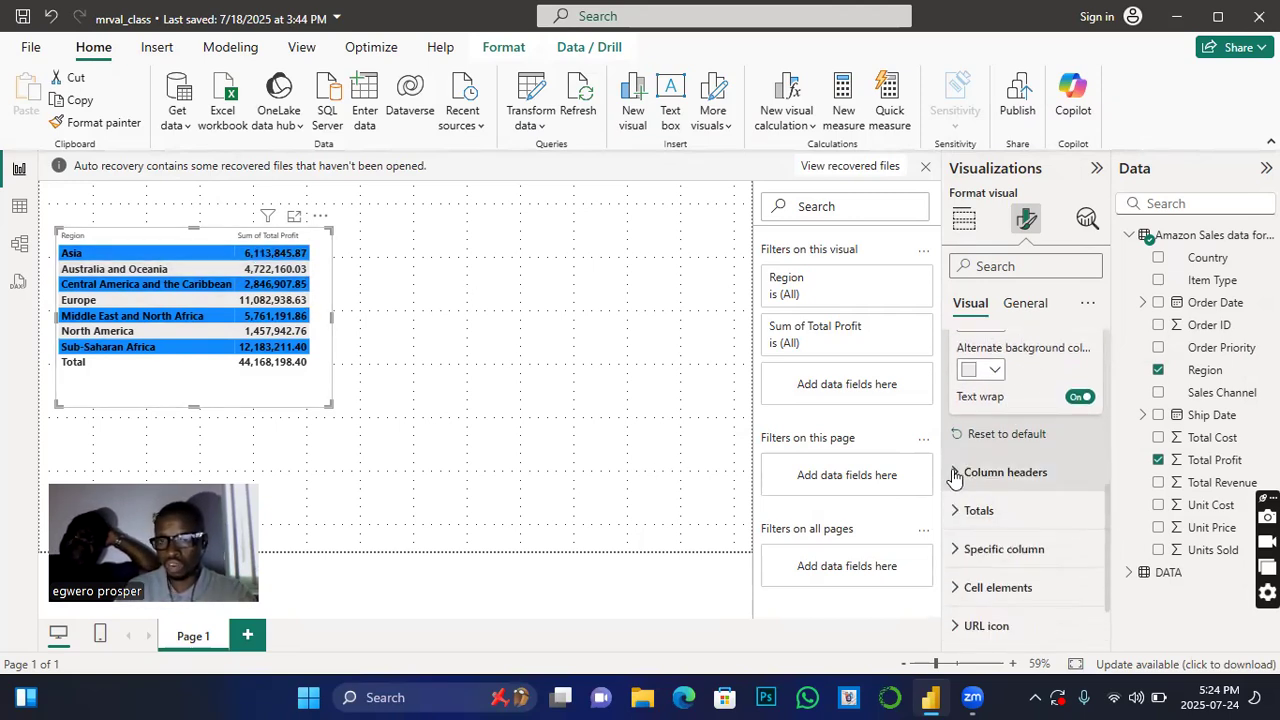
left_click(955, 474)
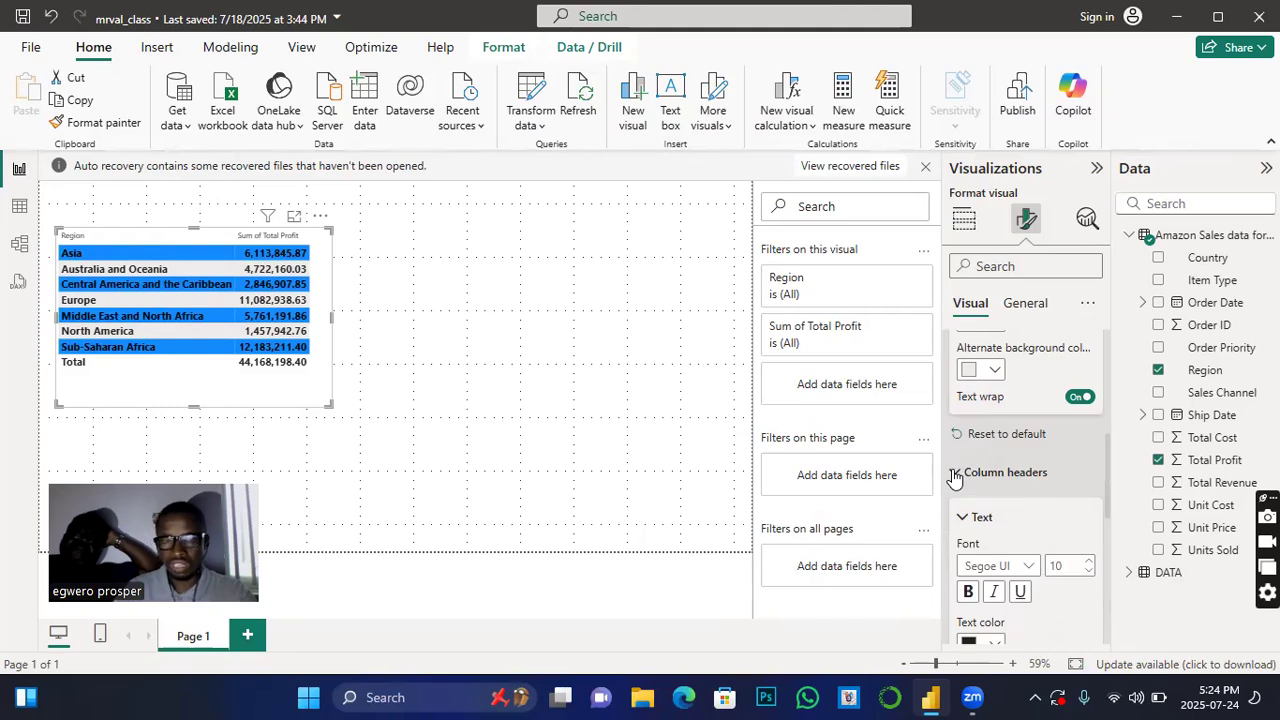
left_click(969, 592)
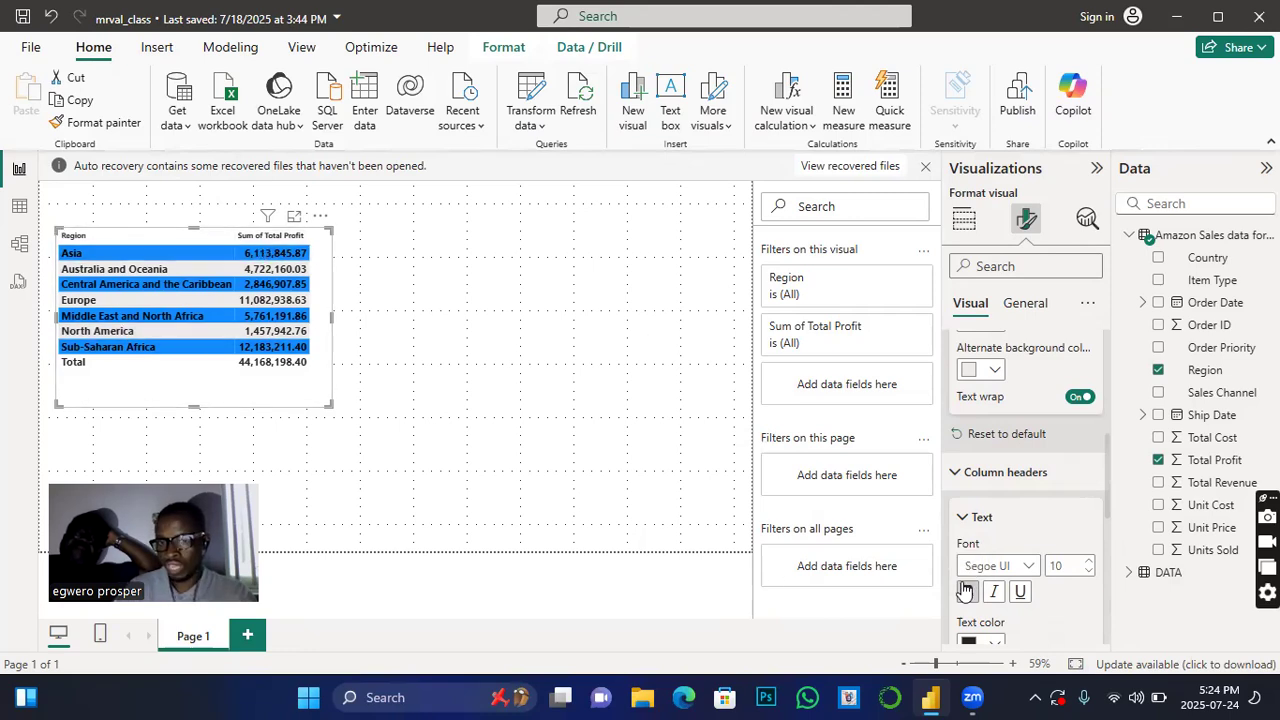
scroll(985, 555, "down", 3)
left_click(995, 457)
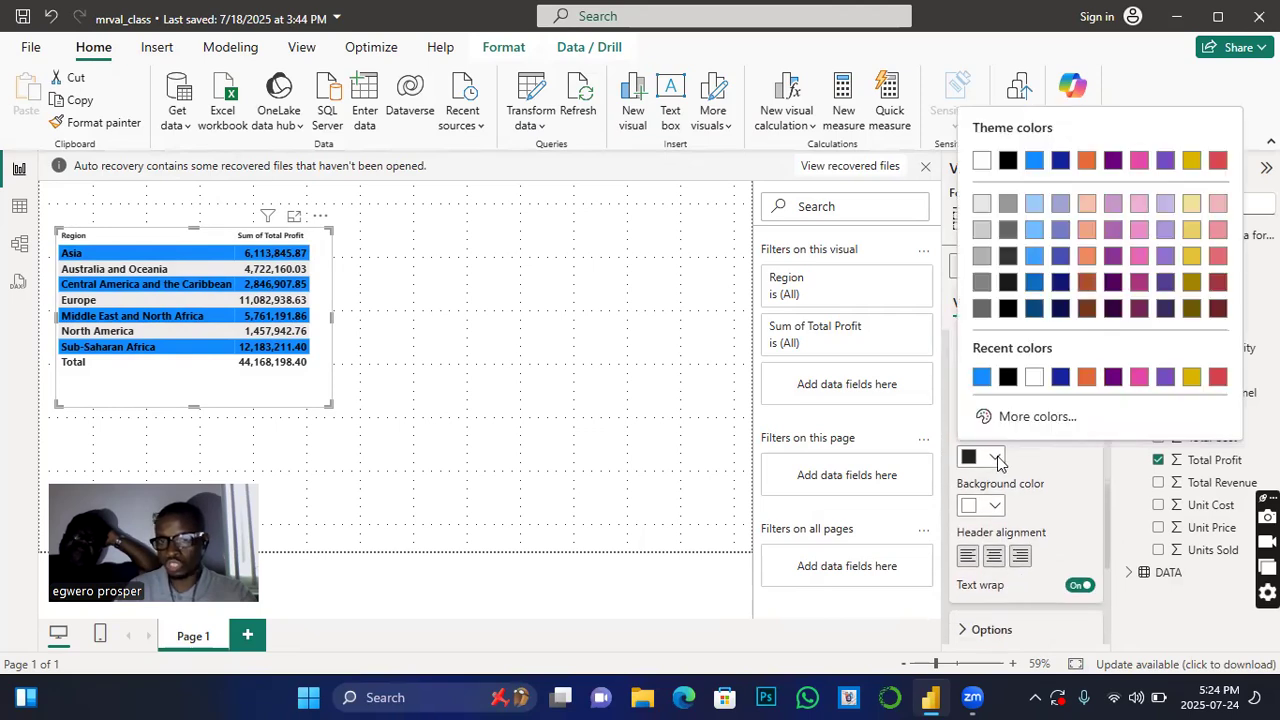
left_click(1010, 377)
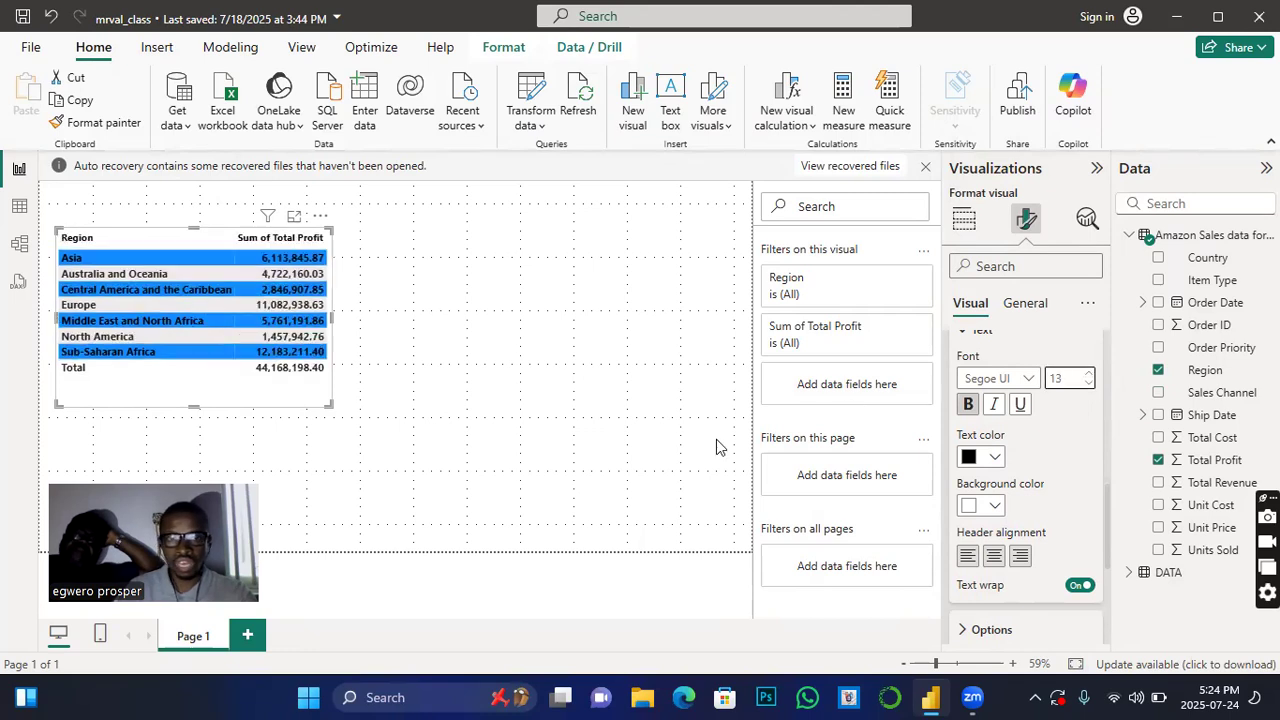
- Widen the table visual slightly and try centered column headers before aligning them left
left_click_drag(330, 405, 351, 408)
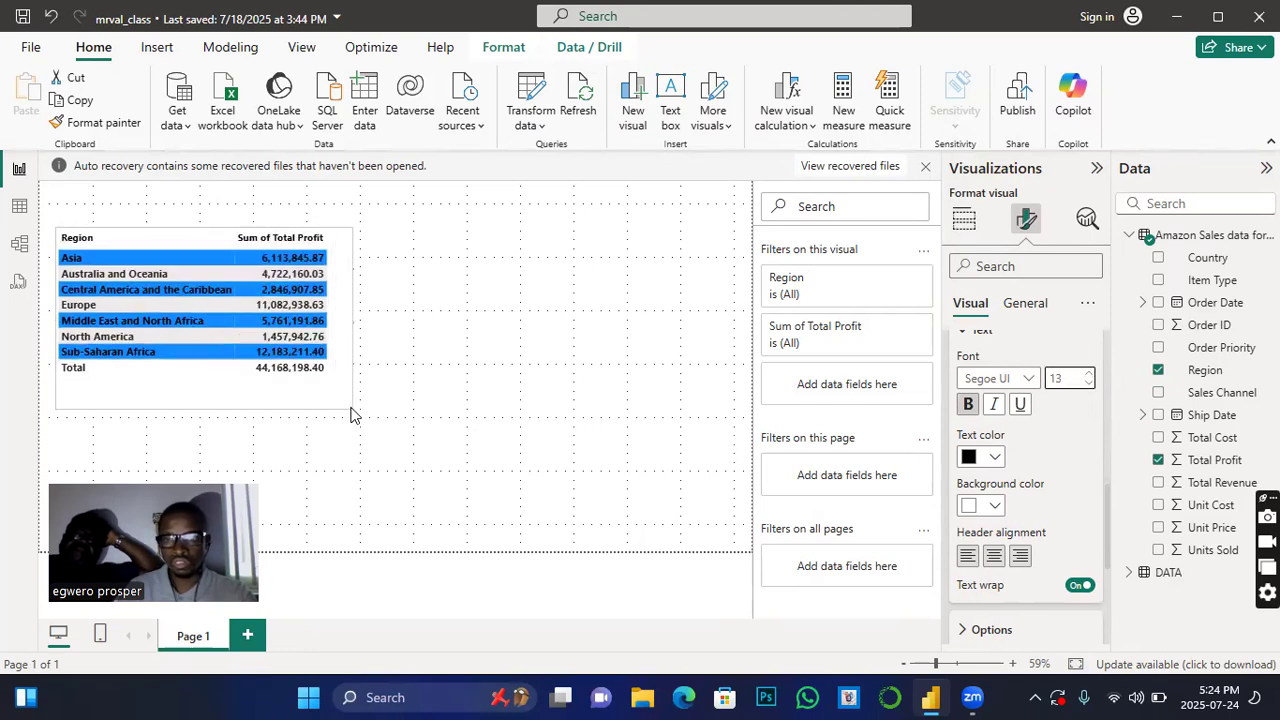
left_click(993, 557)
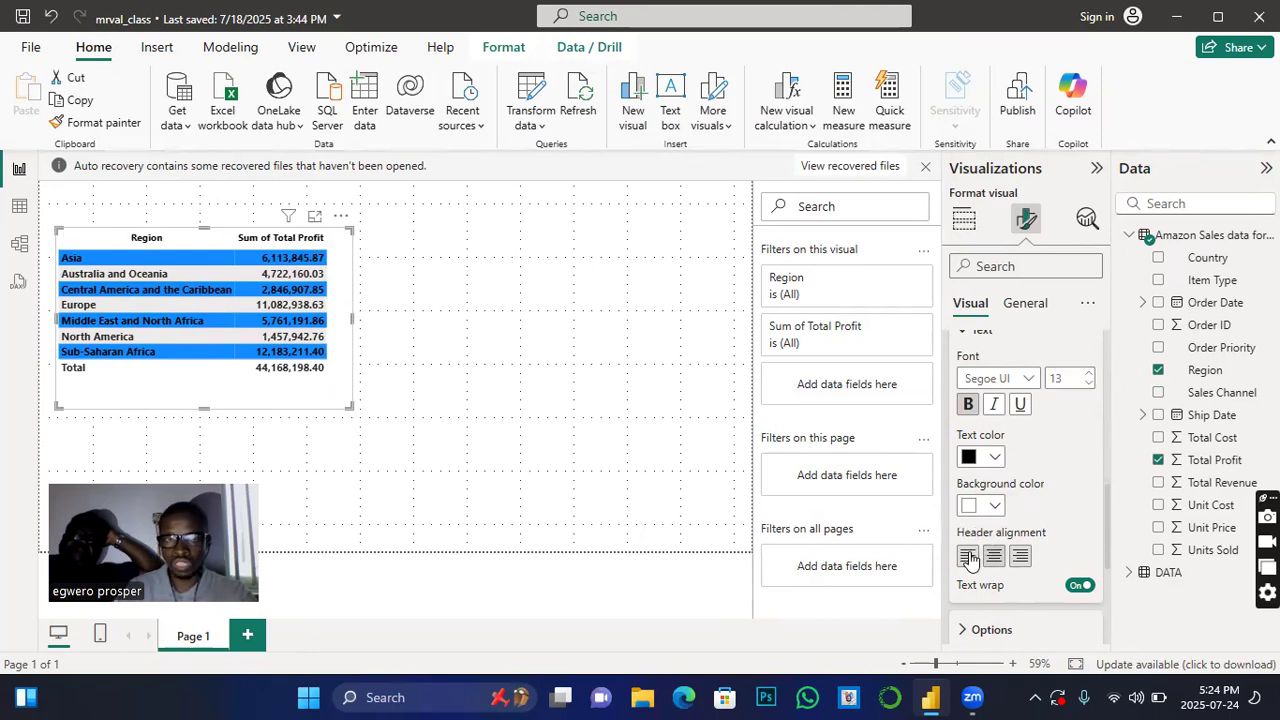
left_click(968, 557)
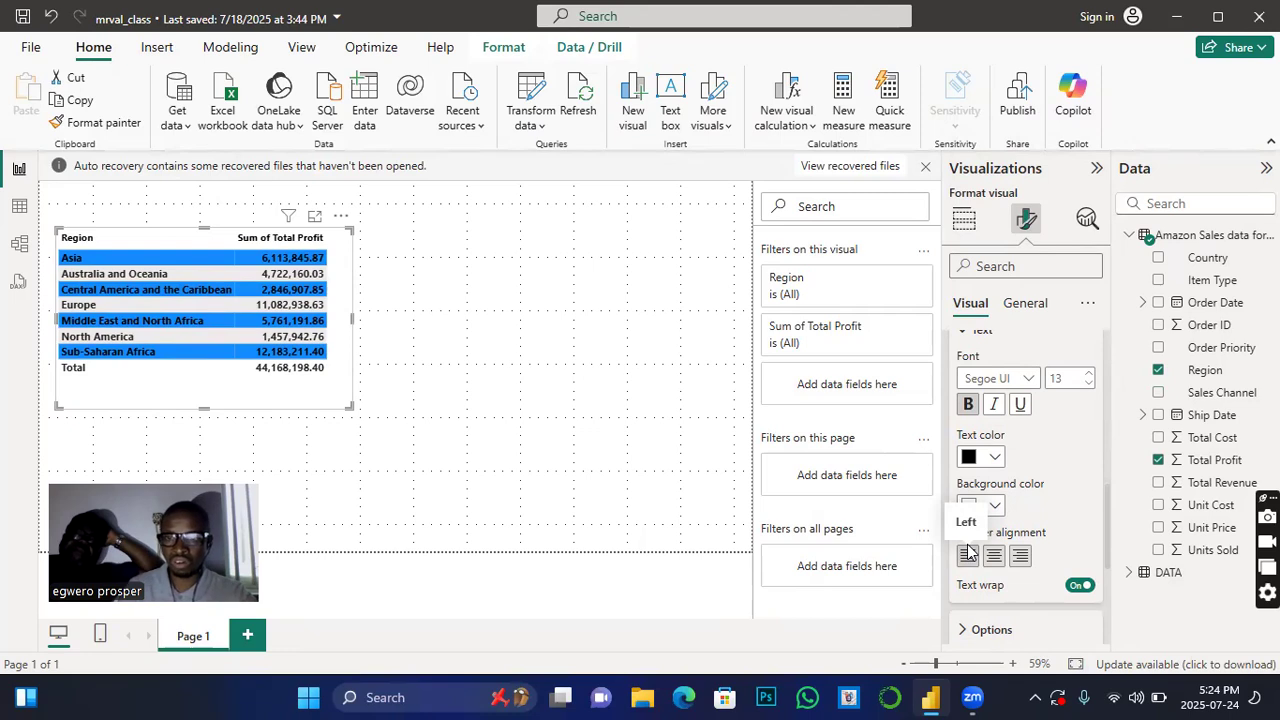
- Change the label of the table's totals row to Total Sum and deselect the visual
scroll(1010, 560, "down", 3)
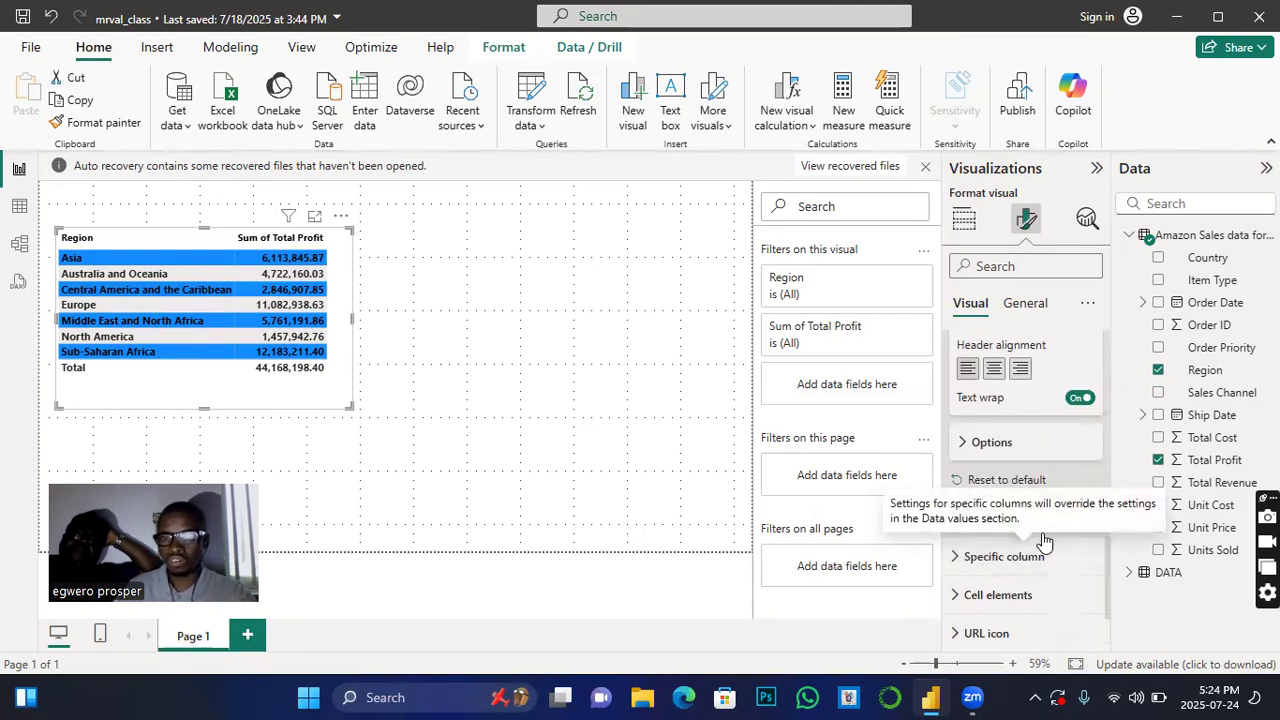
left_click(955, 520)
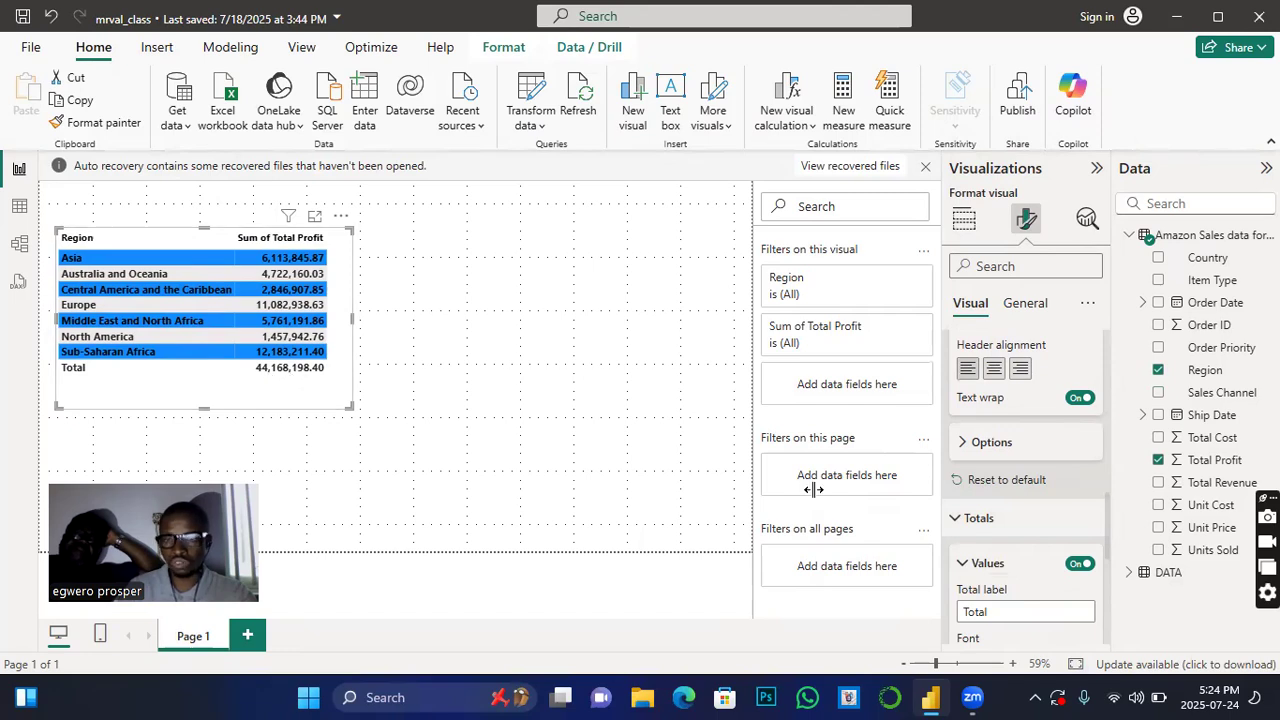
scroll(1020, 585, "down", 2)
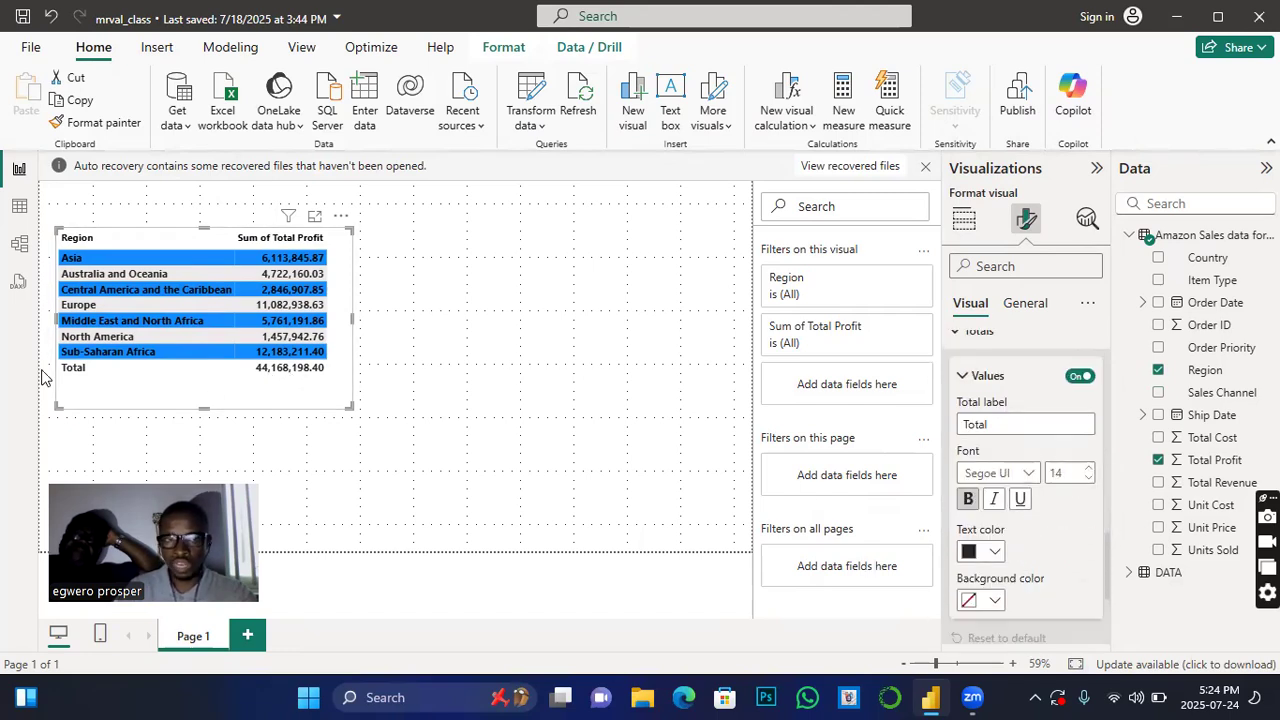
left_click(998, 424)
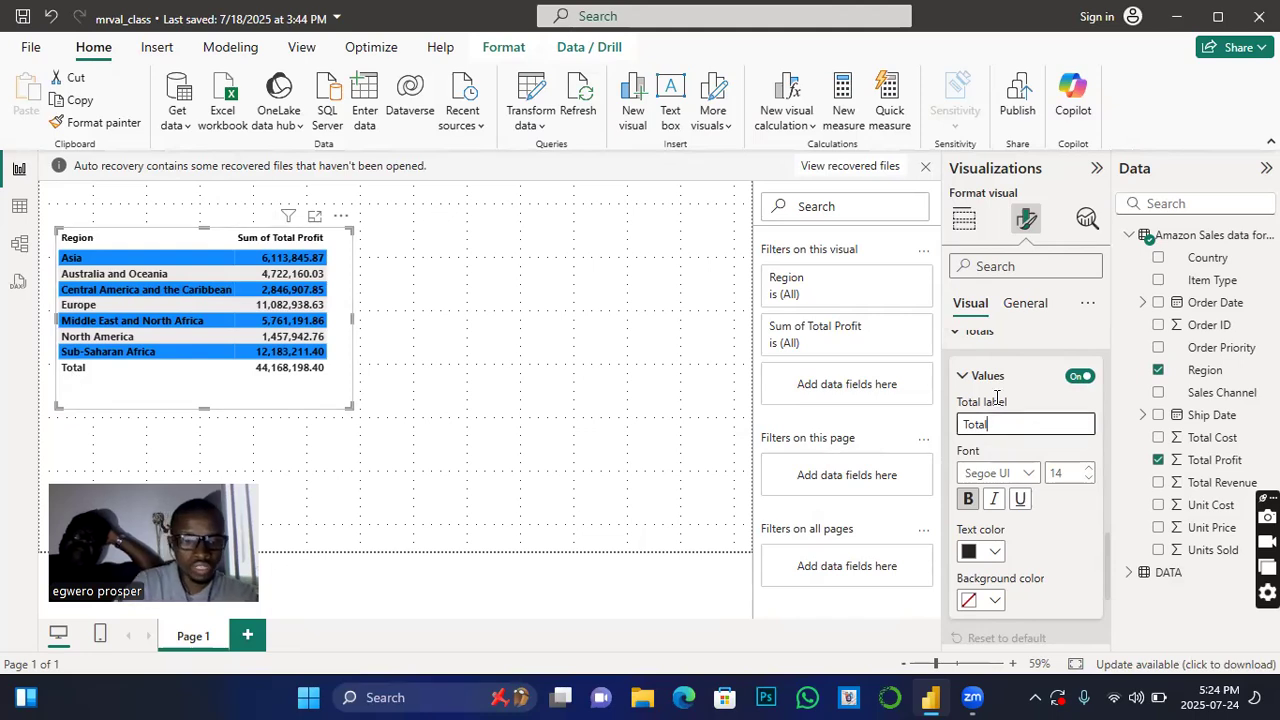
type("Sum")
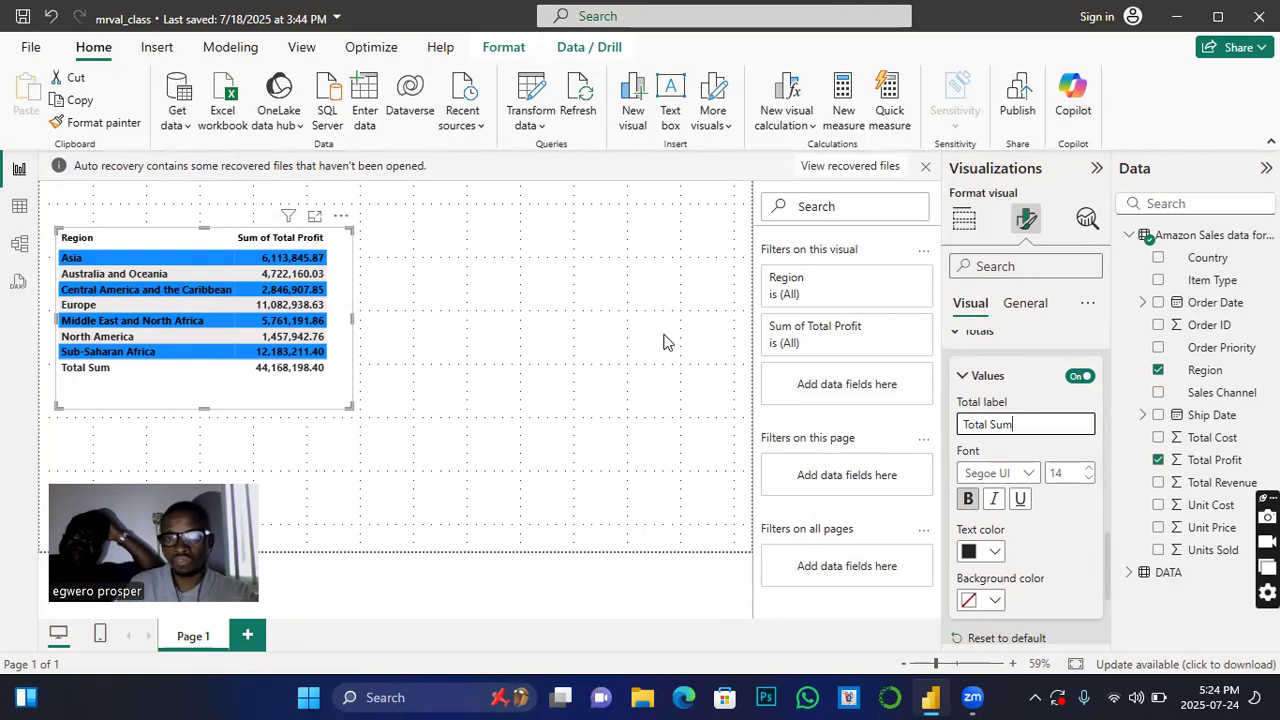
left_click(531, 314)
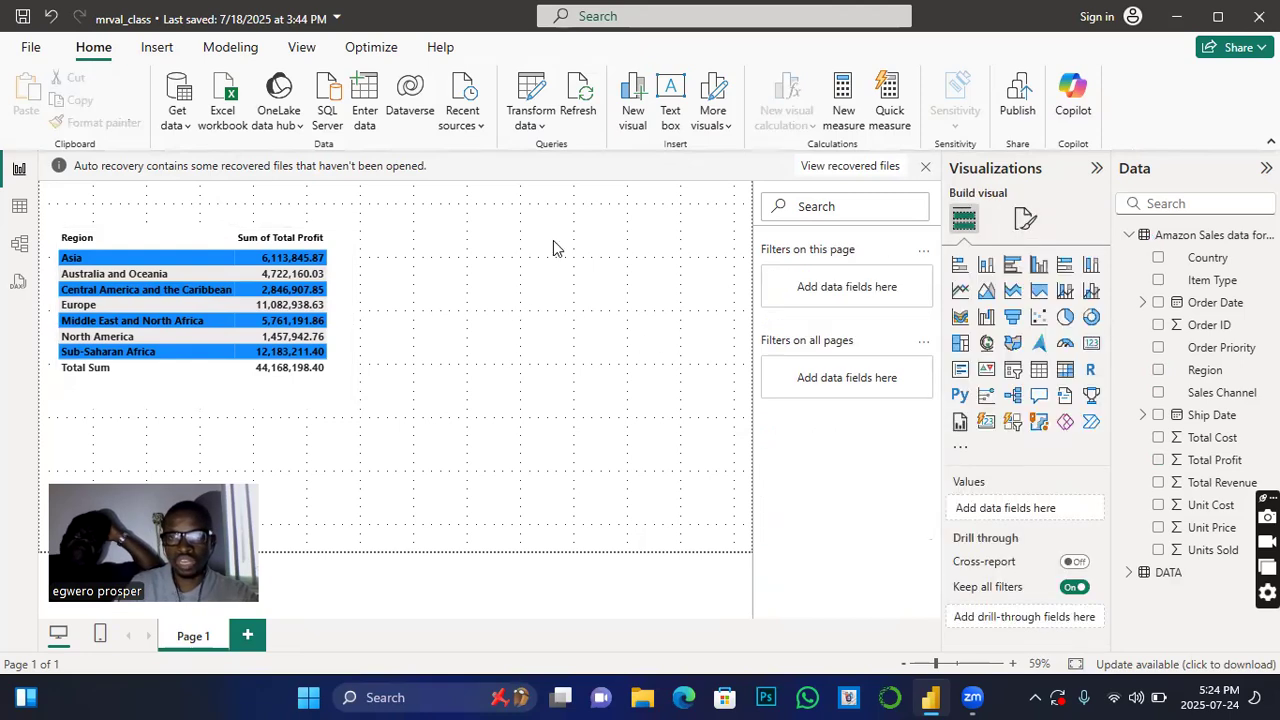
- Reselect the table visual and set its overall background effect to a medium grey
left_click(341, 243)
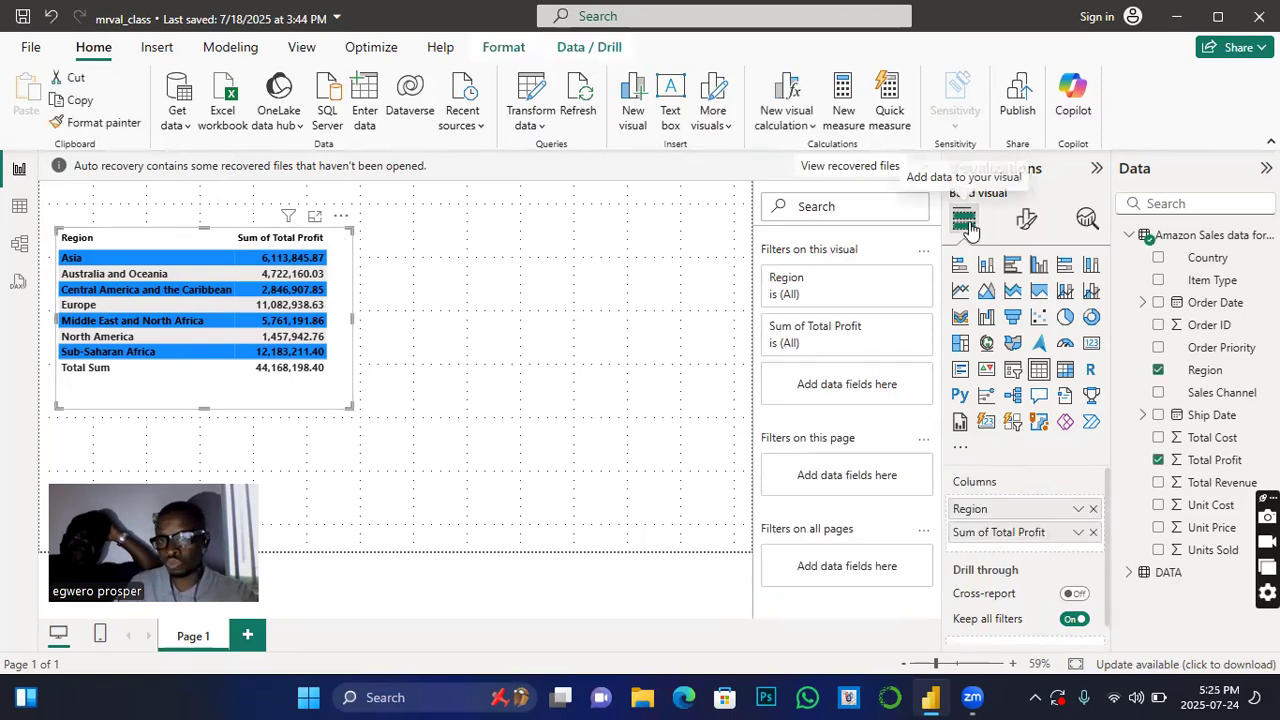
left_click(1027, 221)
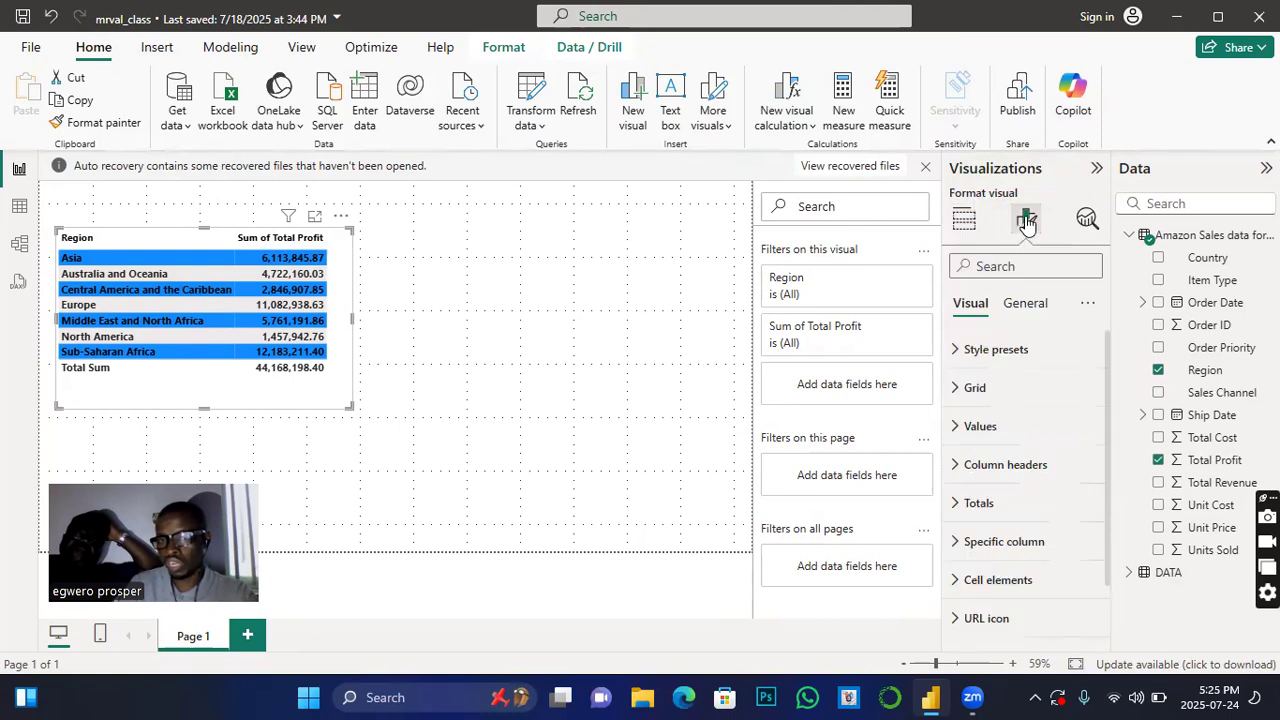
left_click(956, 430)
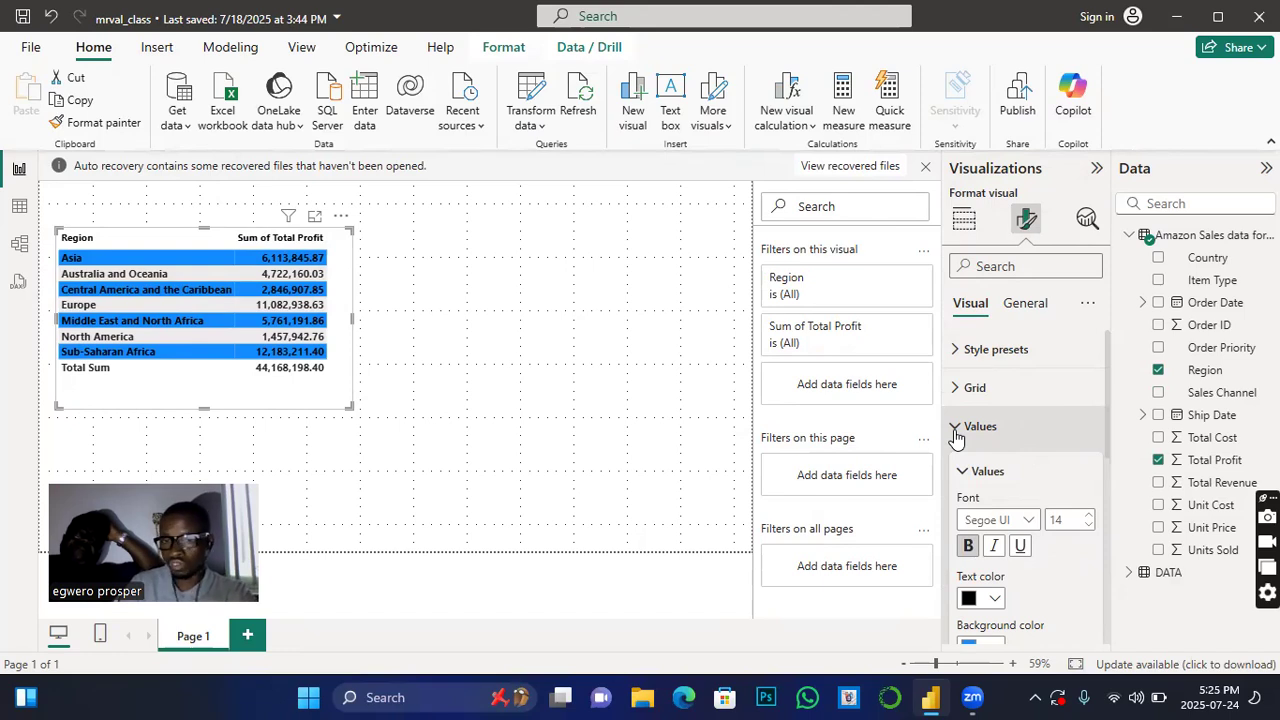
scroll(1015, 490, "down", 5)
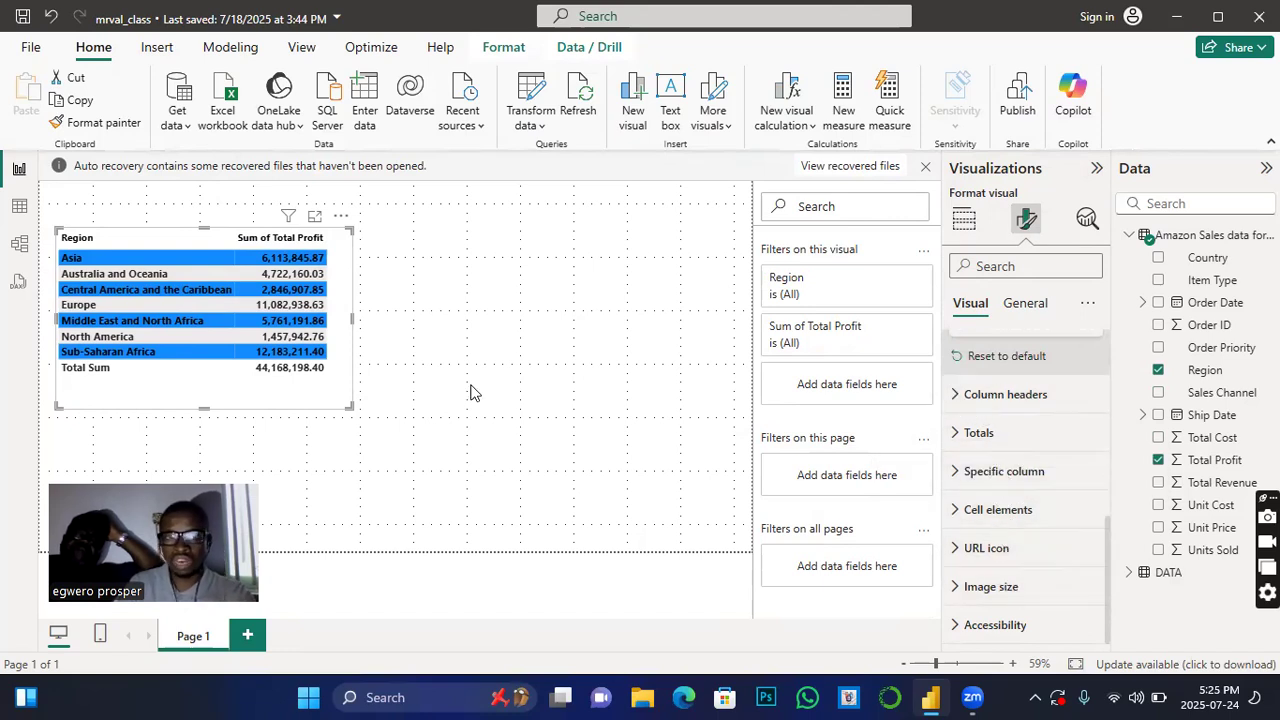
left_click(1027, 306)
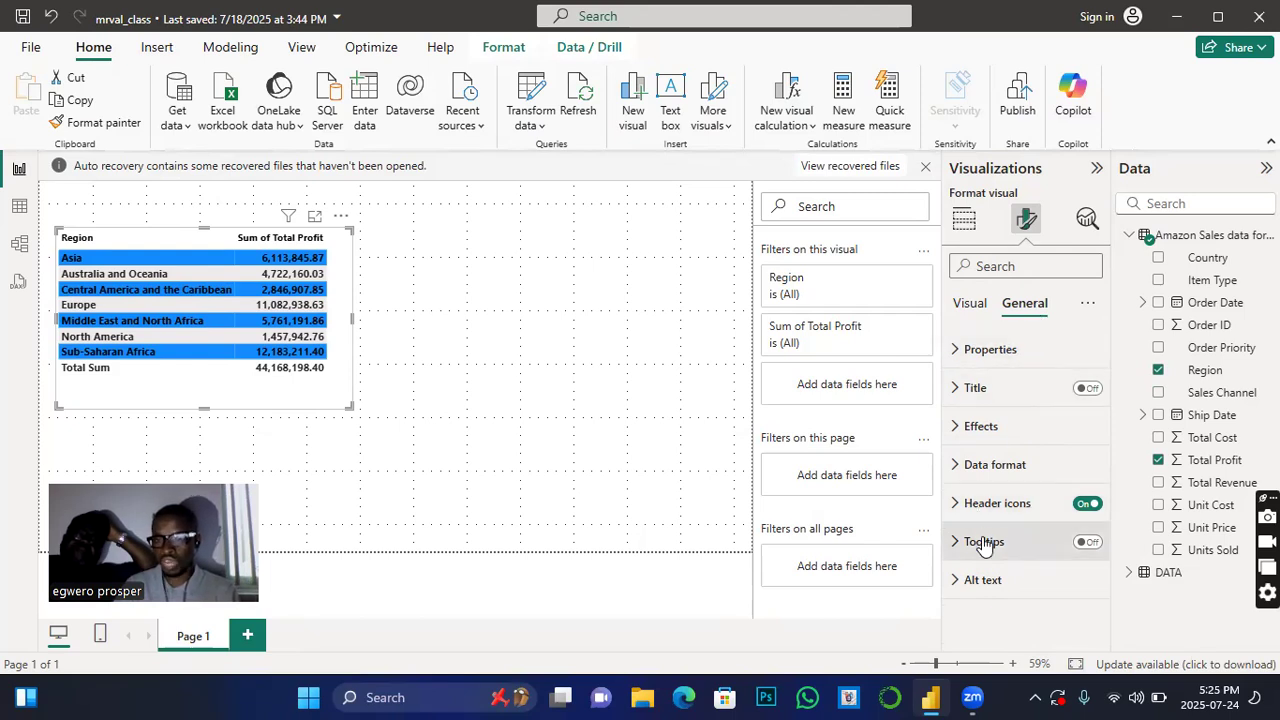
left_click(957, 426)
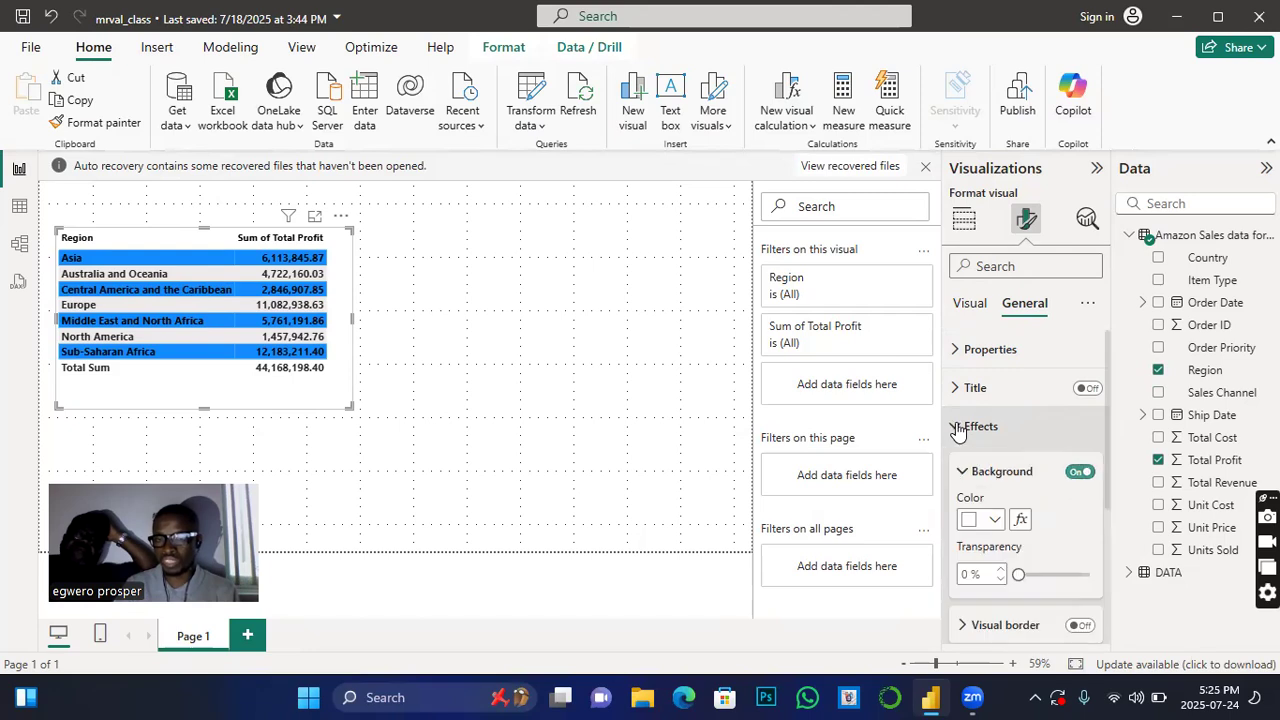
scroll(988, 560, "down", 2)
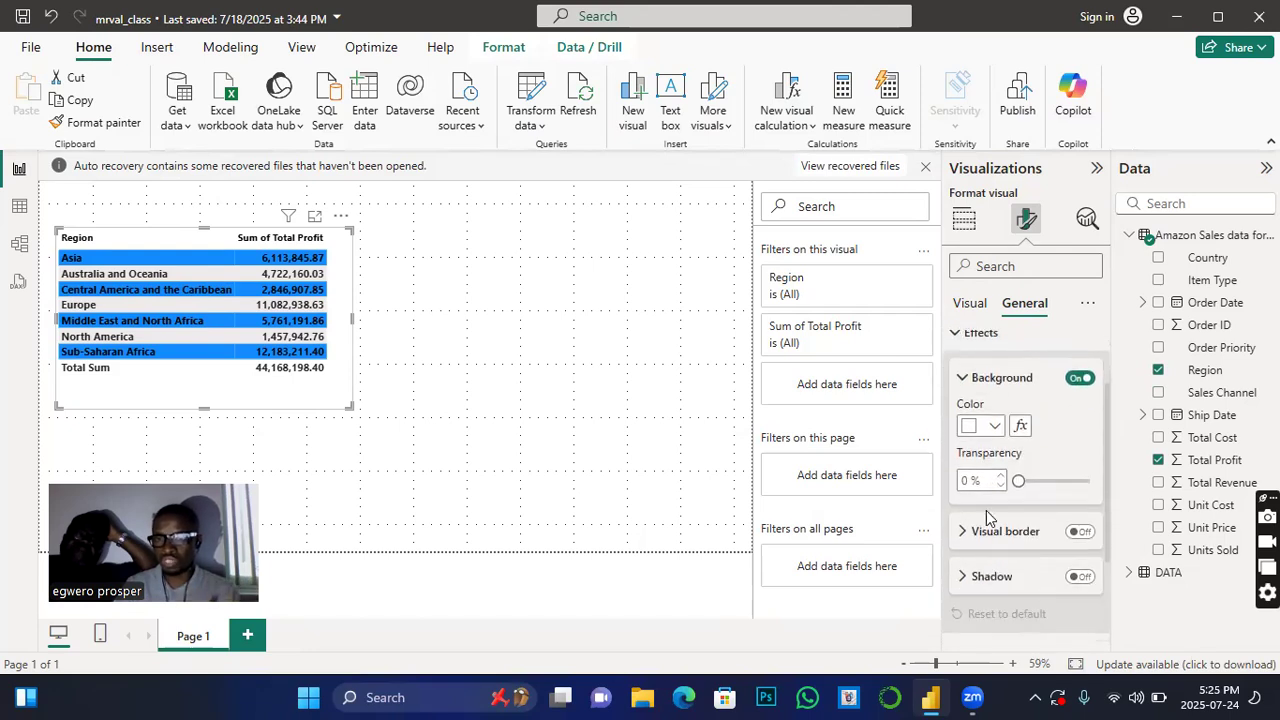
left_click(995, 427)
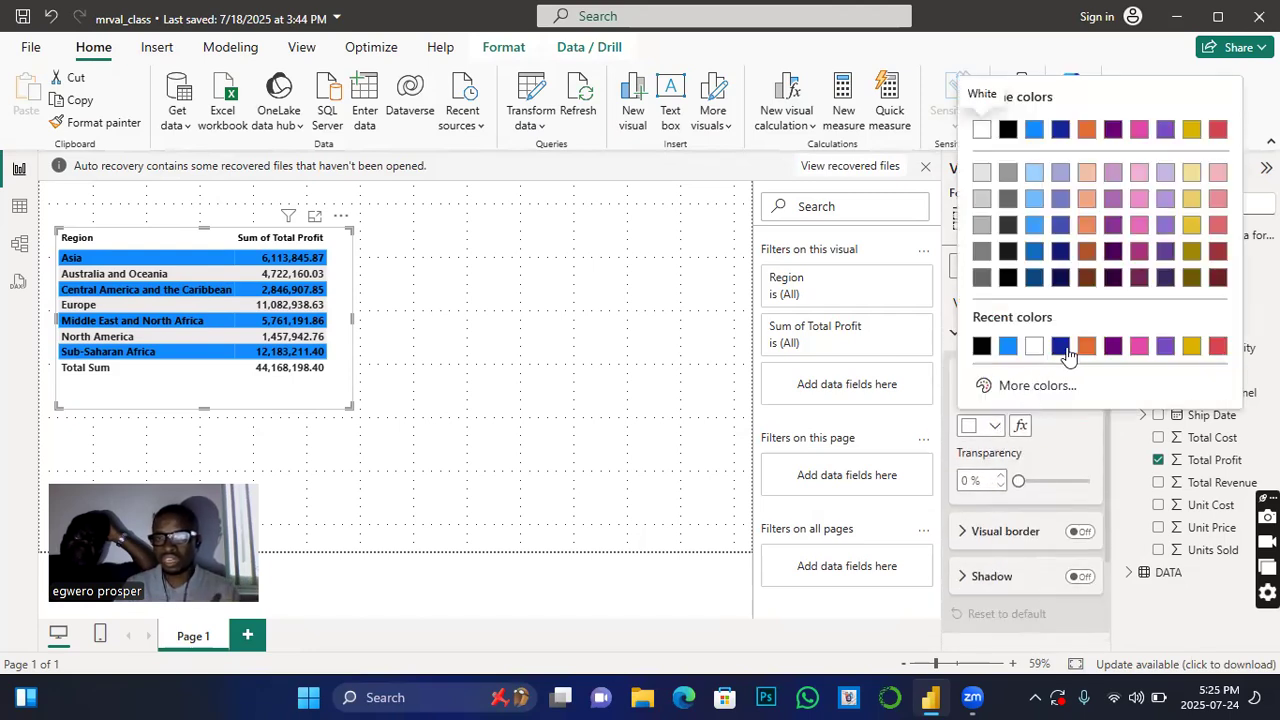
left_click(982, 226)
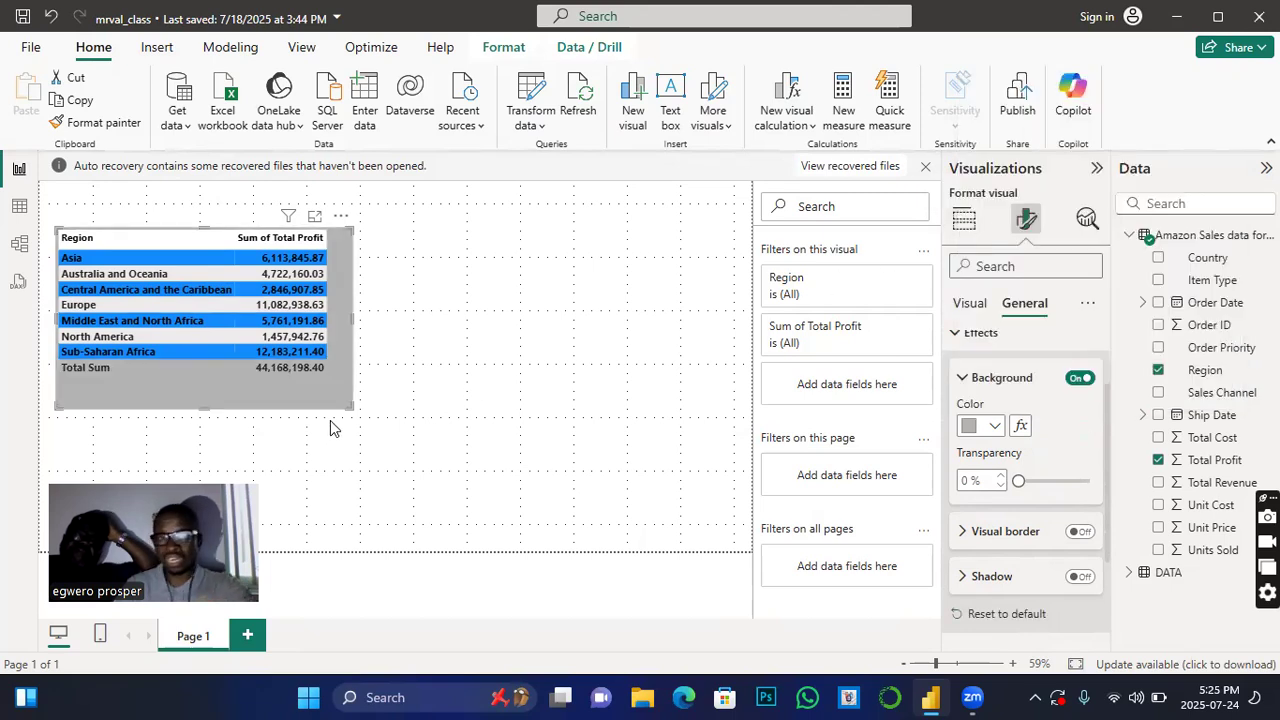
- Shrink the Total Profit by Region table visual to fit tightly around its rows and deselect it
left_click_drag(350, 405, 330, 375)
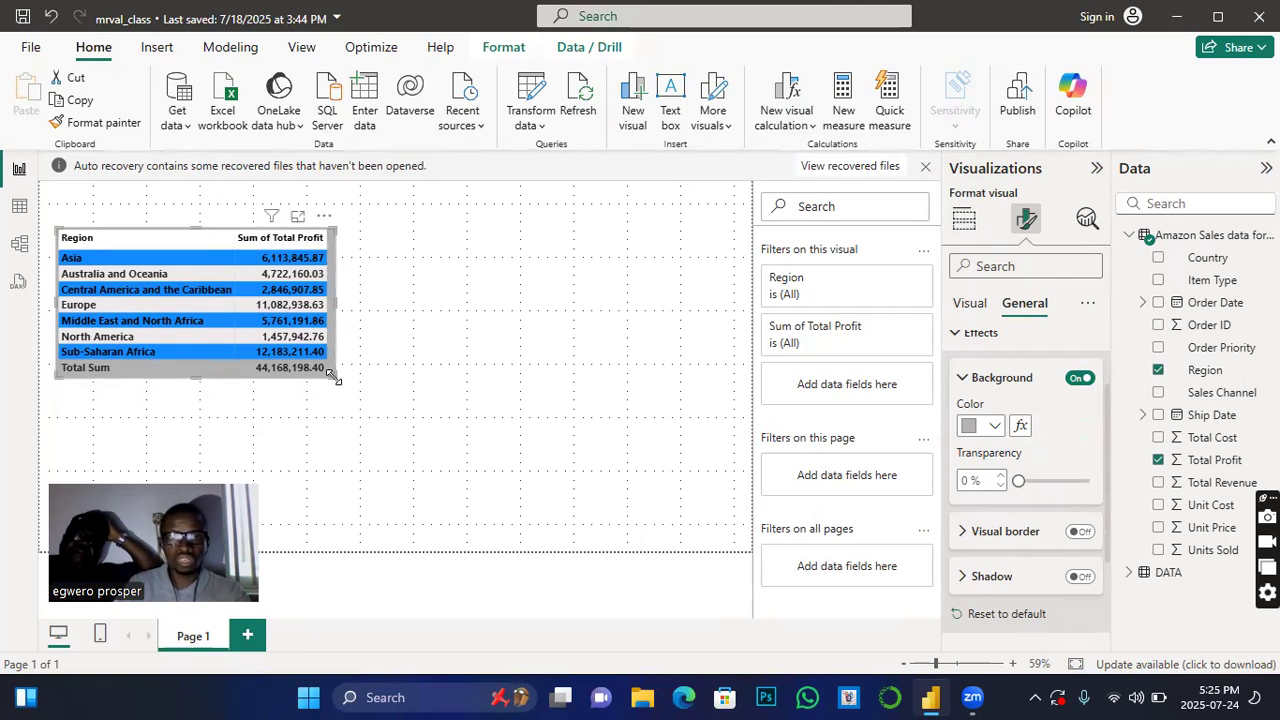
left_click(480, 364)
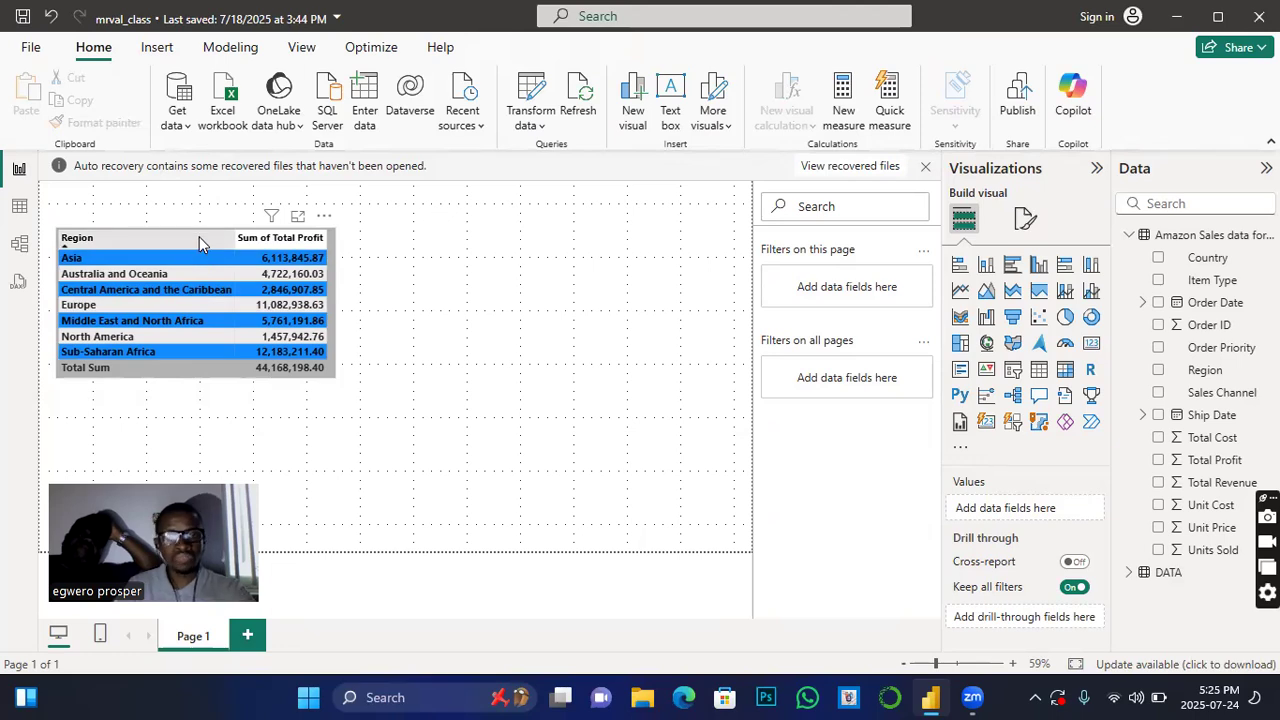
left_click(312, 241)
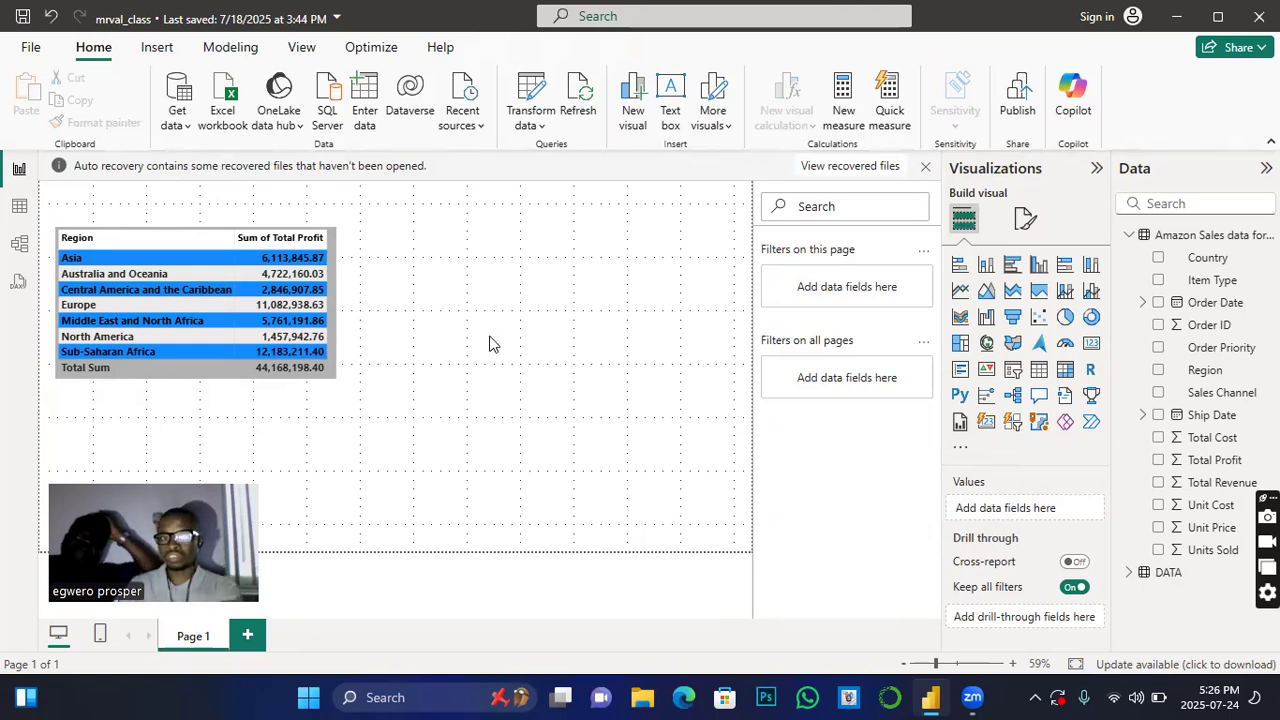
- Duplicate the table visual, place the copy beside the original and convert it to a clustered bar chart
left_click(338, 328)
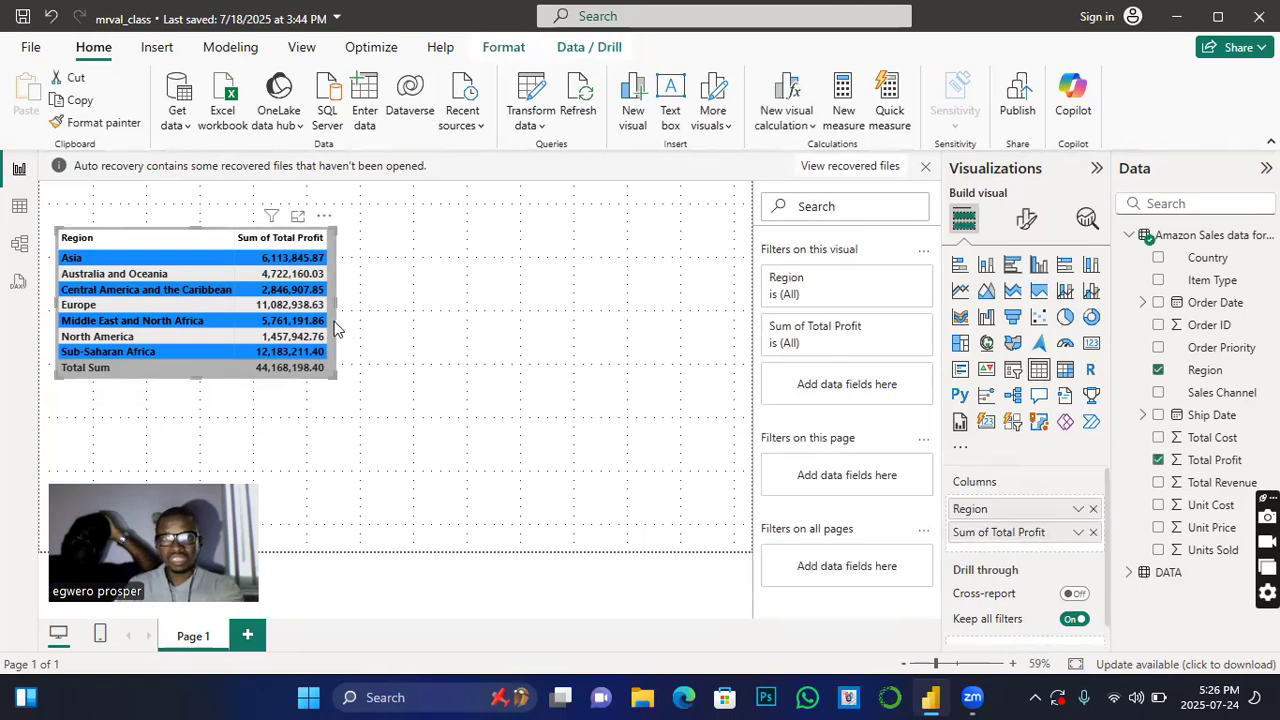
left_click(64, 100)
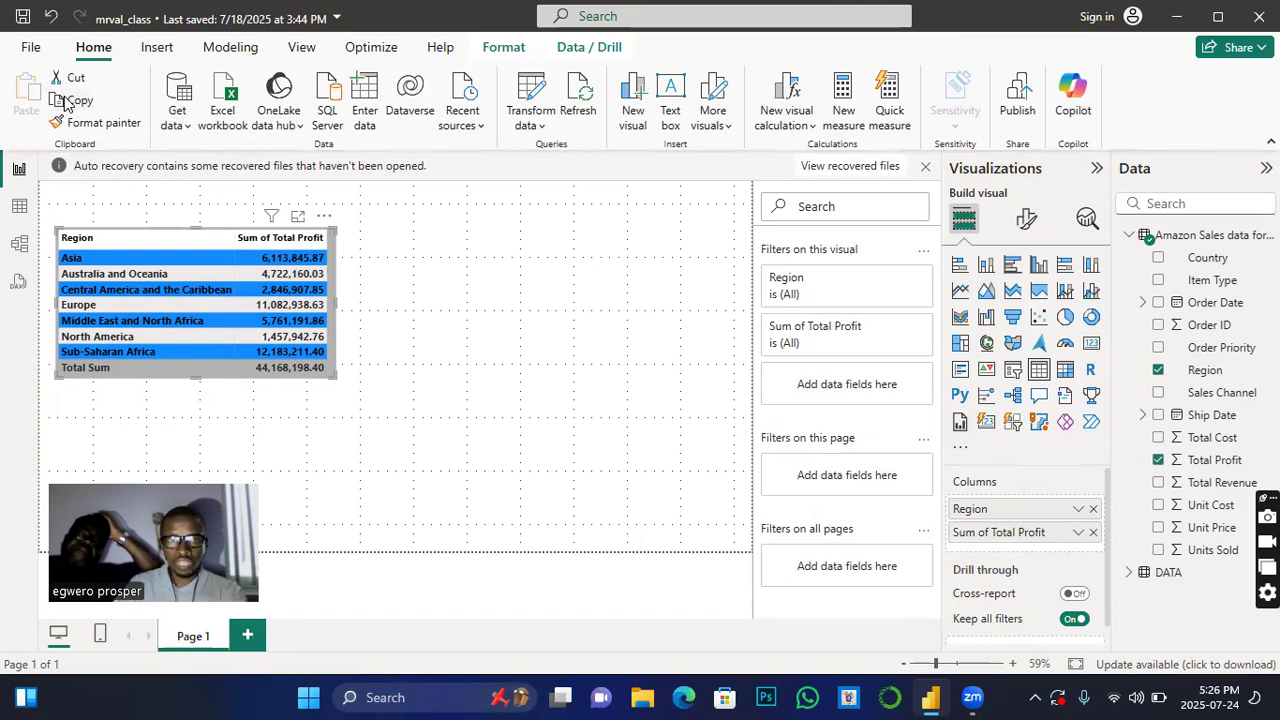
left_click(30, 100)
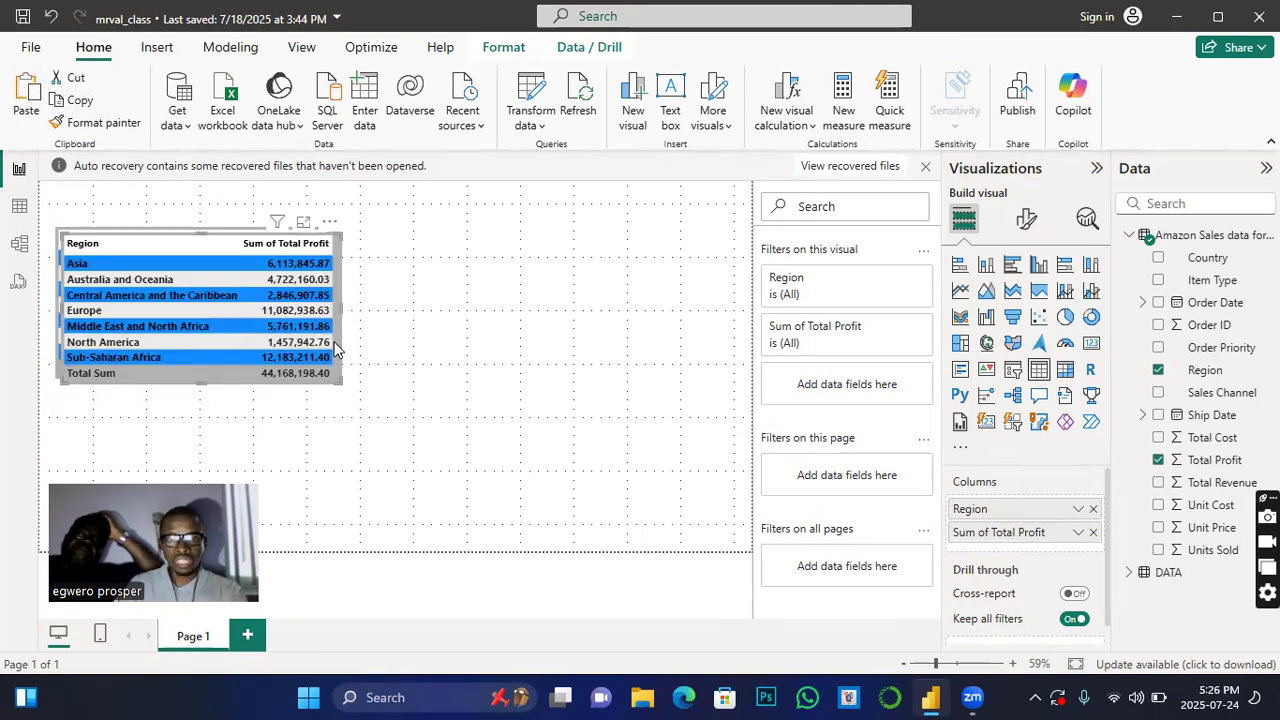
left_click_drag(337, 347, 637, 345)
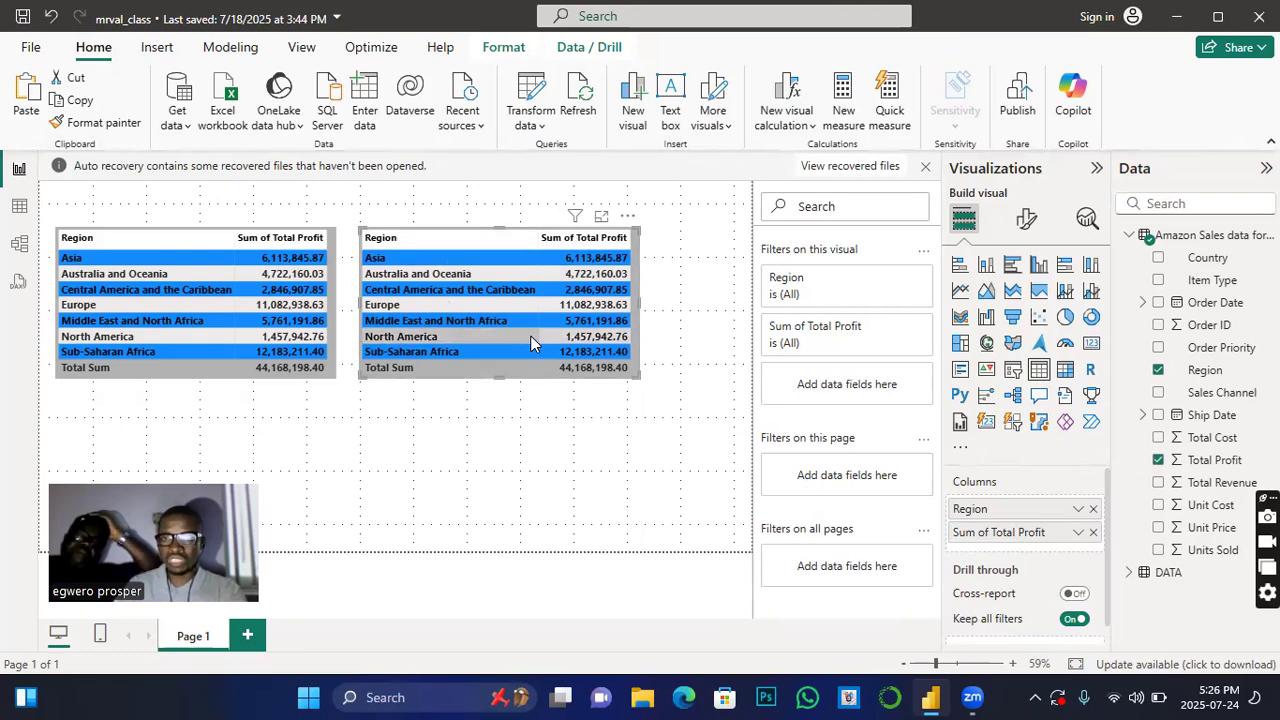
left_click(1014, 266)
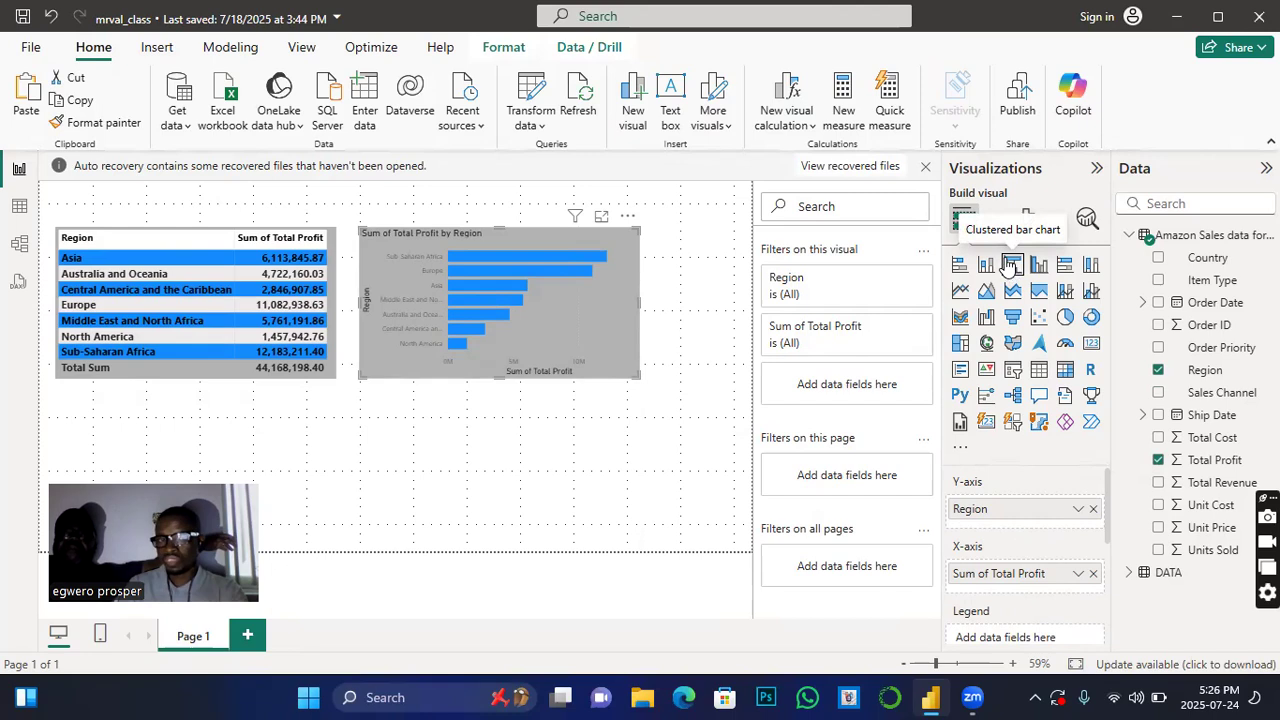
- Duplicate the table visual again, place the copy below the original and convert it to a pie chart
left_click(230, 378)
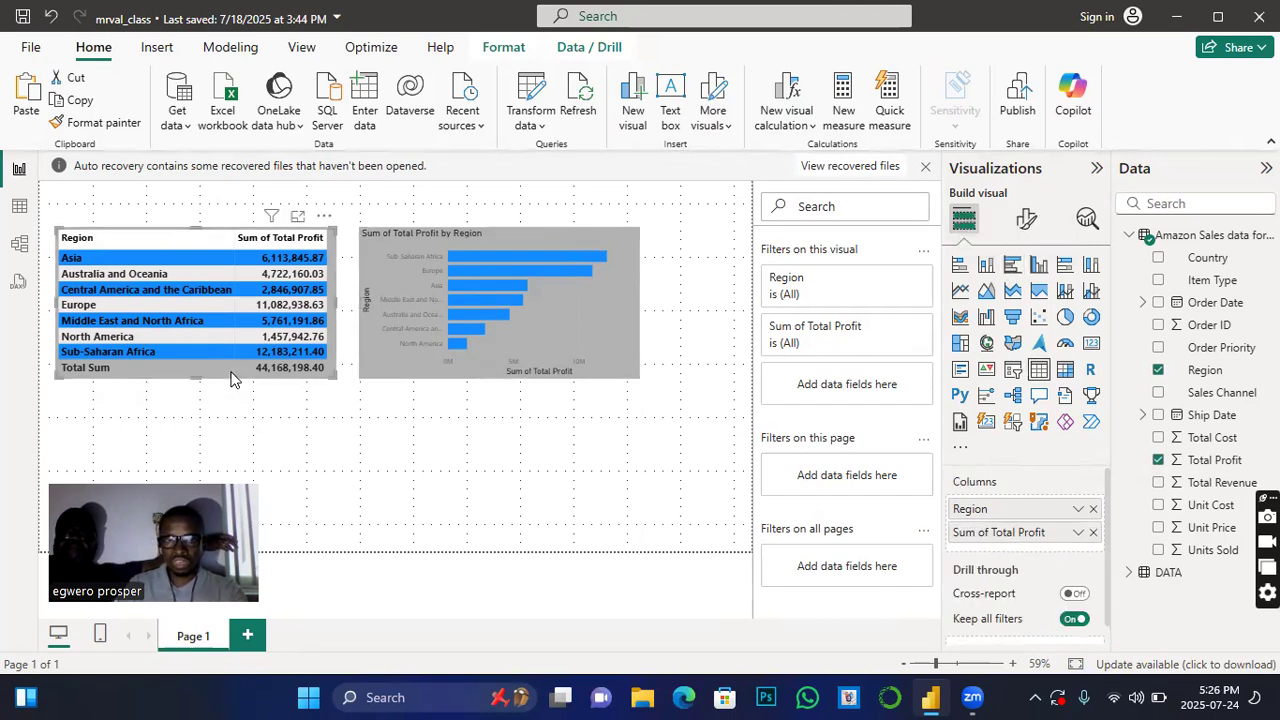
left_click(77, 101)
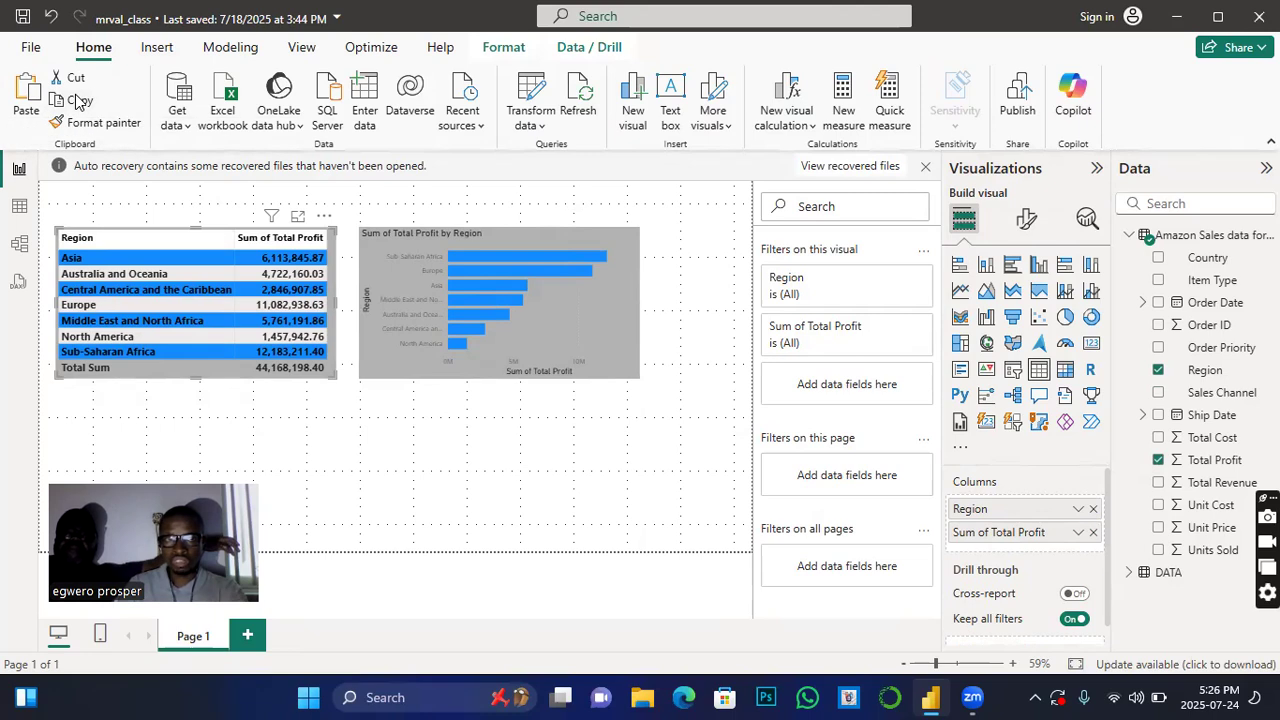
left_click(26, 100)
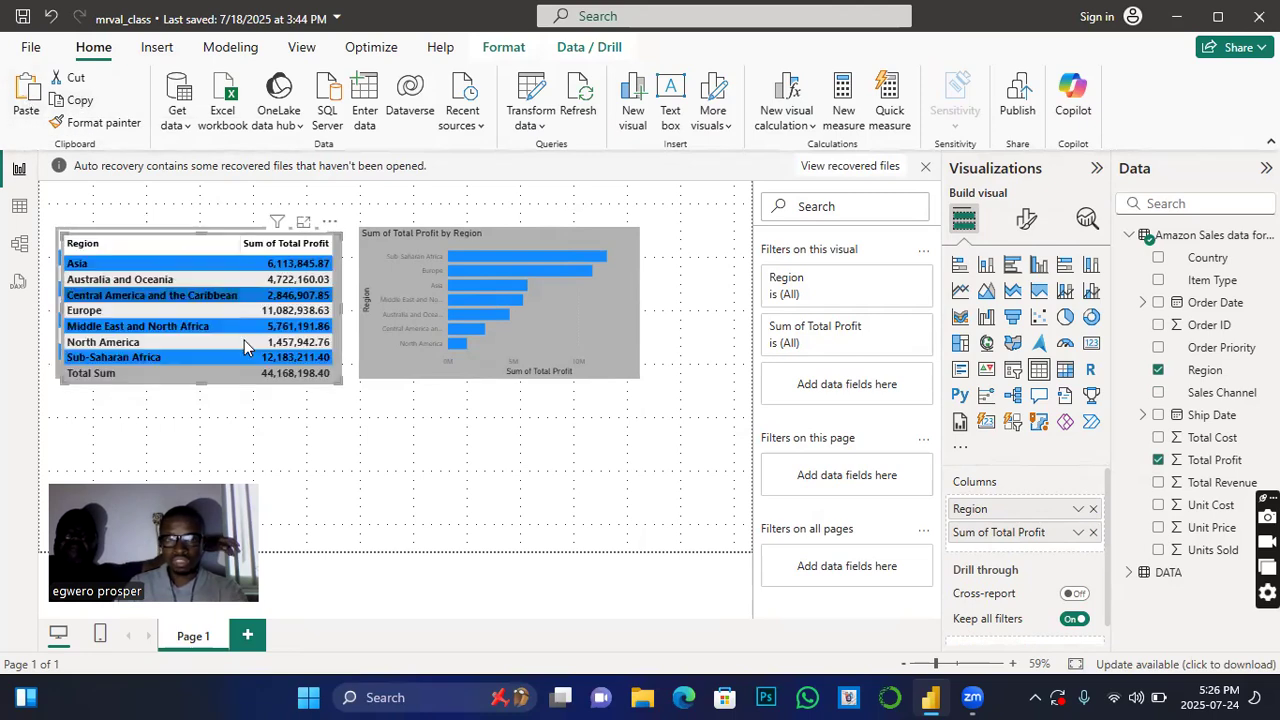
left_click_drag(242, 340, 266, 507)
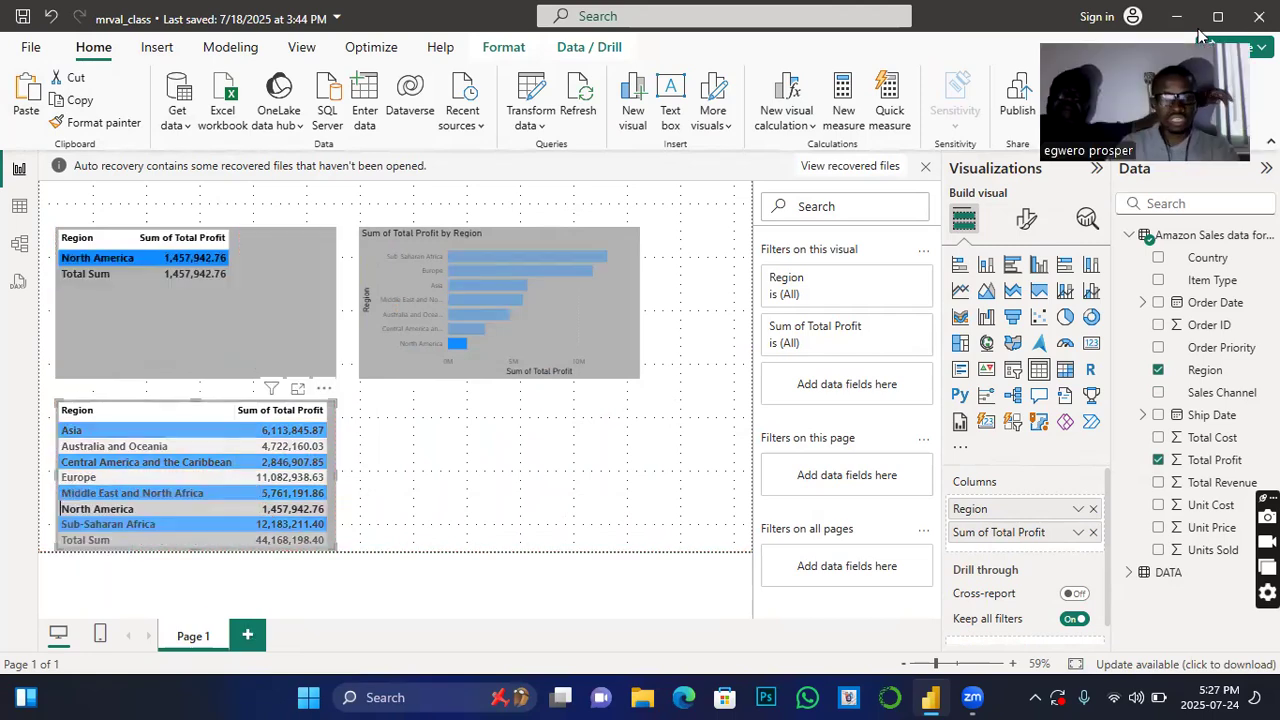
left_click(335, 470)
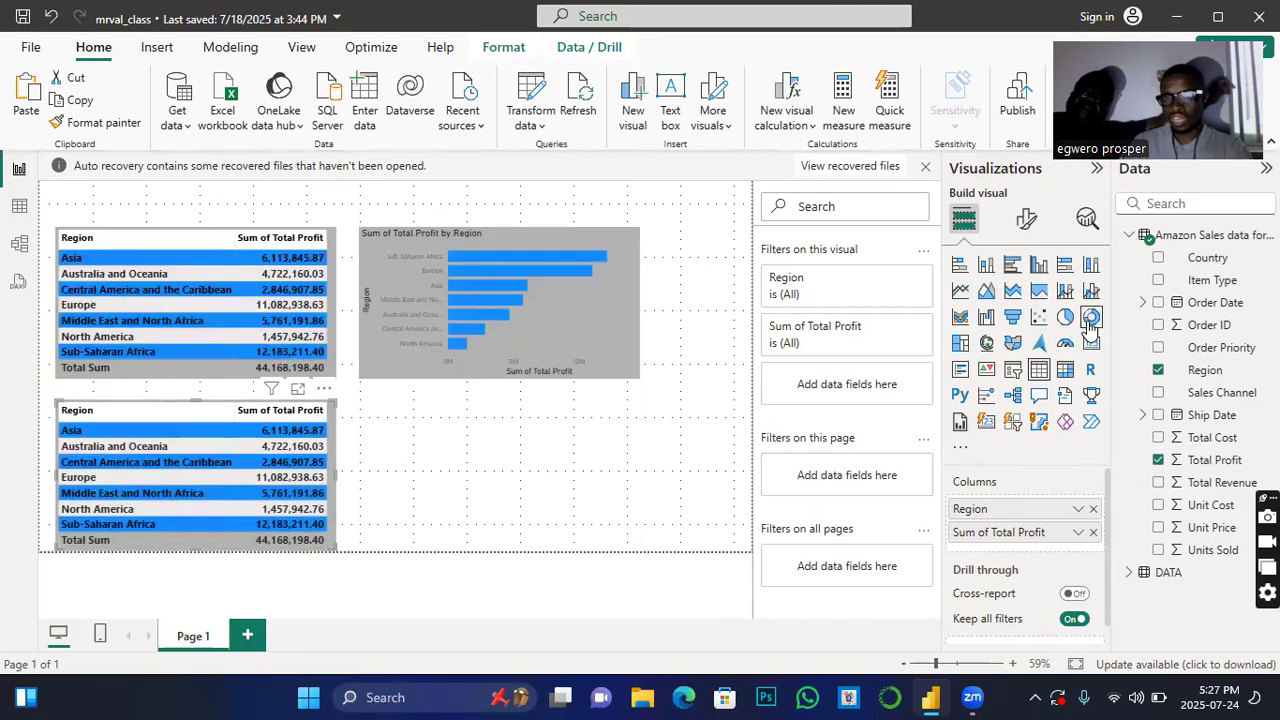
left_click(1065, 317)
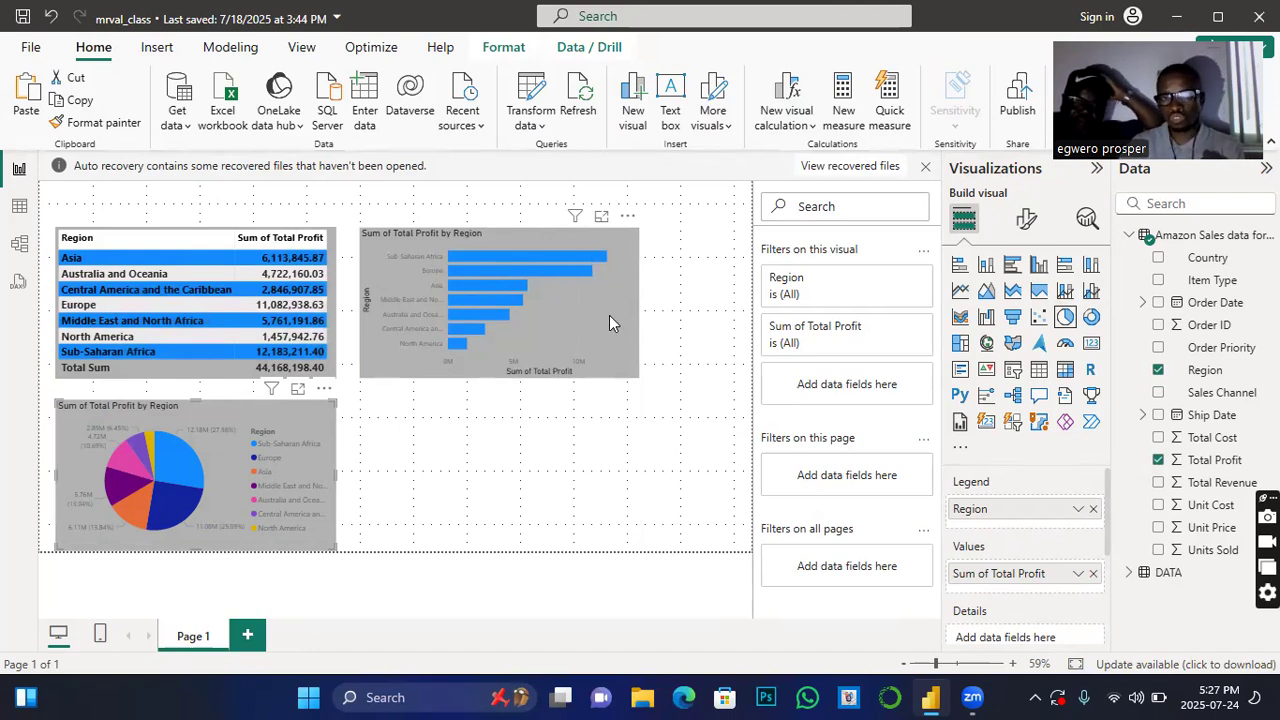
left_click(470, 297)
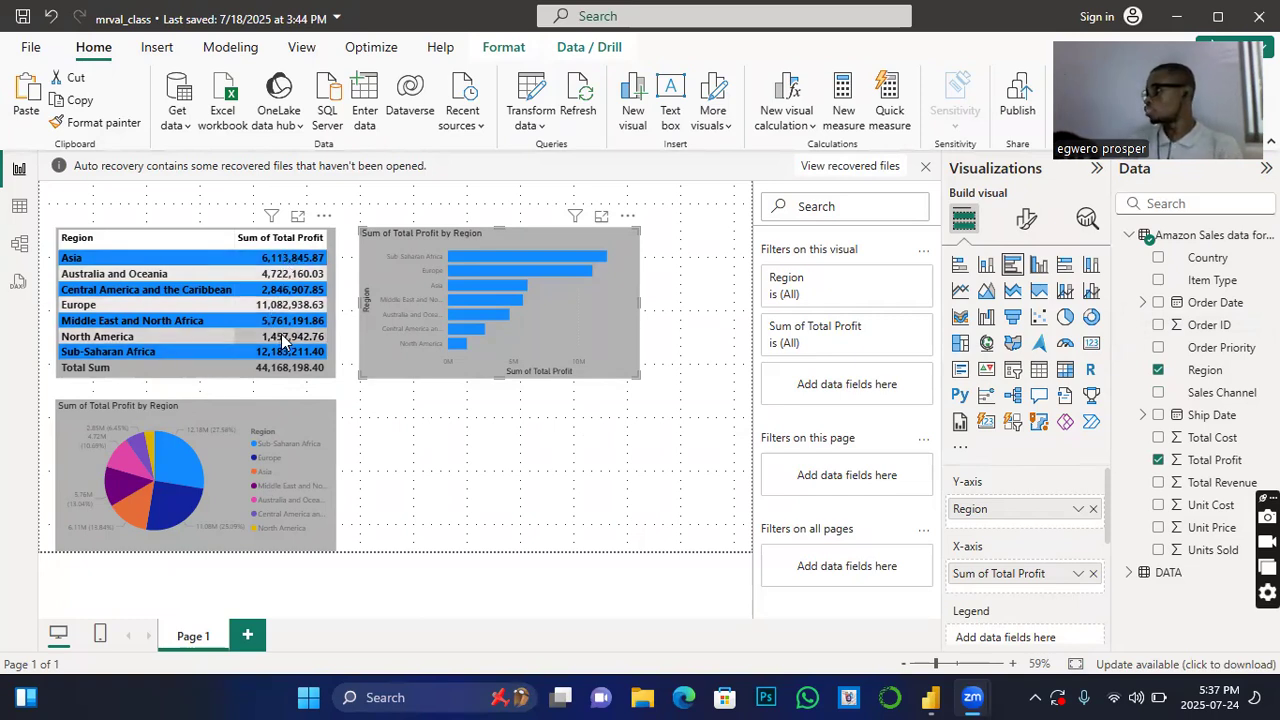
- Add a new table visual below the bar chart with the Region and Total Profit fields
left_click(433, 435)
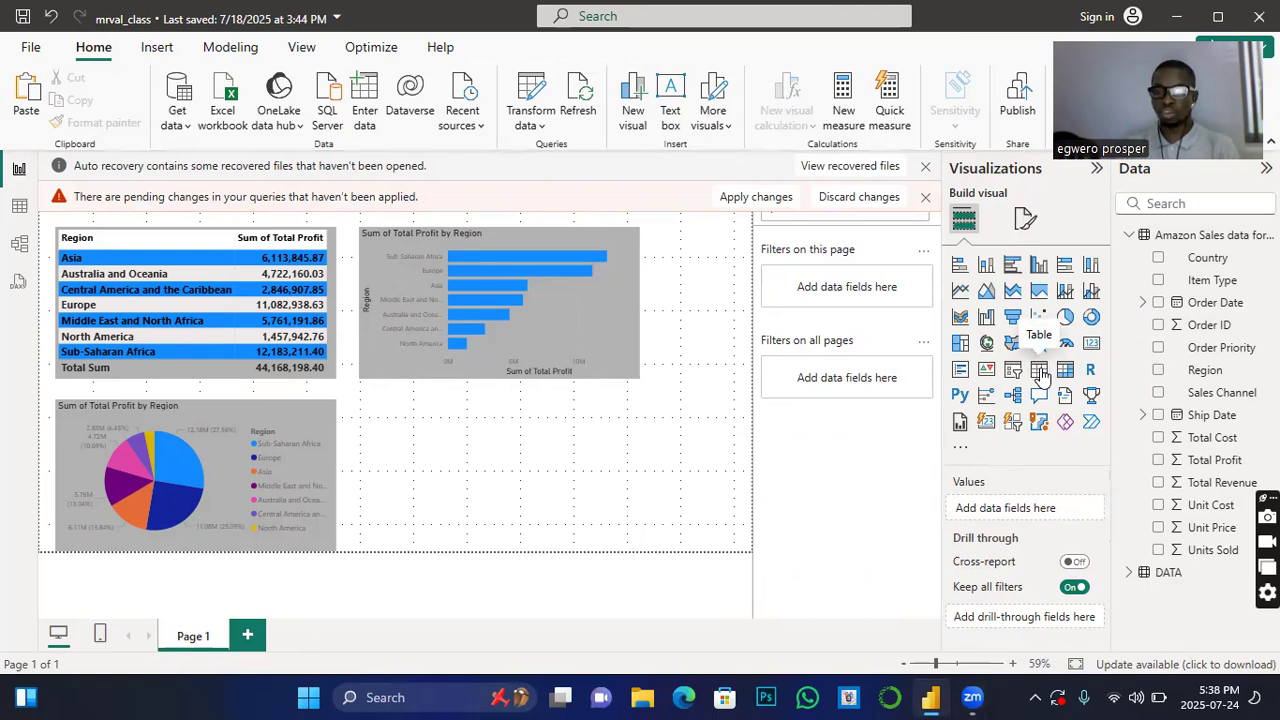
left_click(1040, 373)
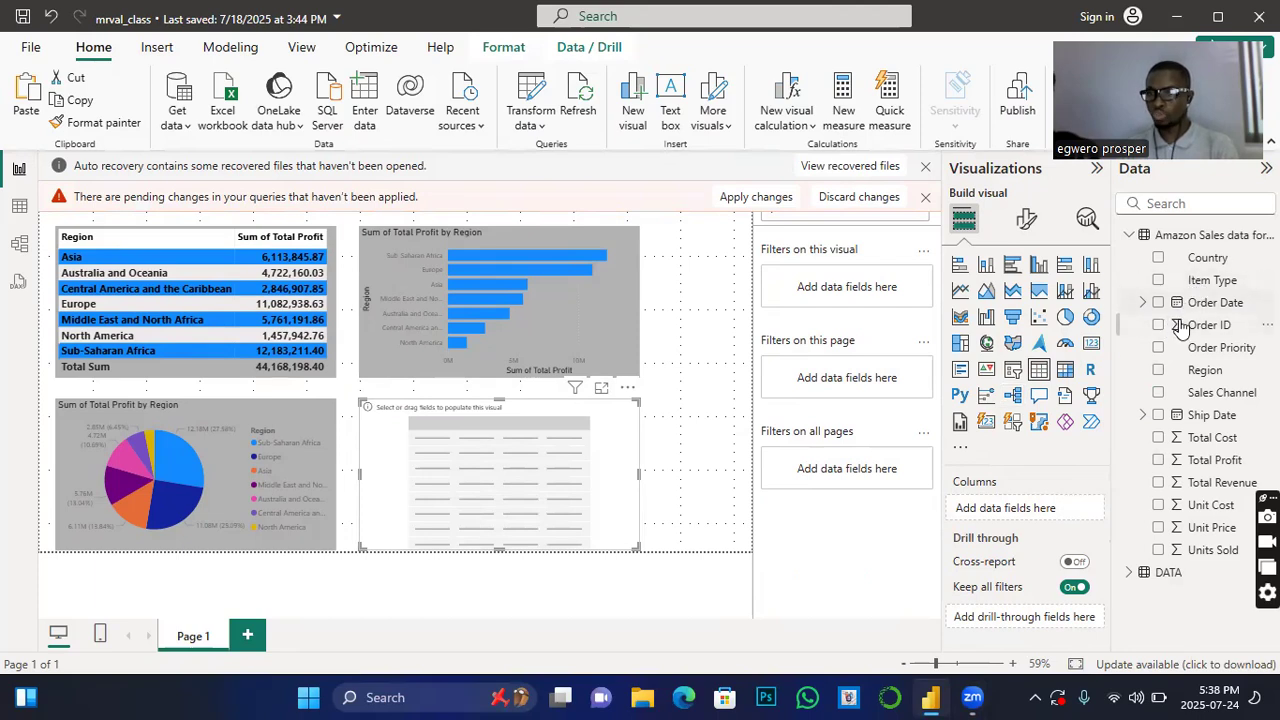
left_click(1159, 370)
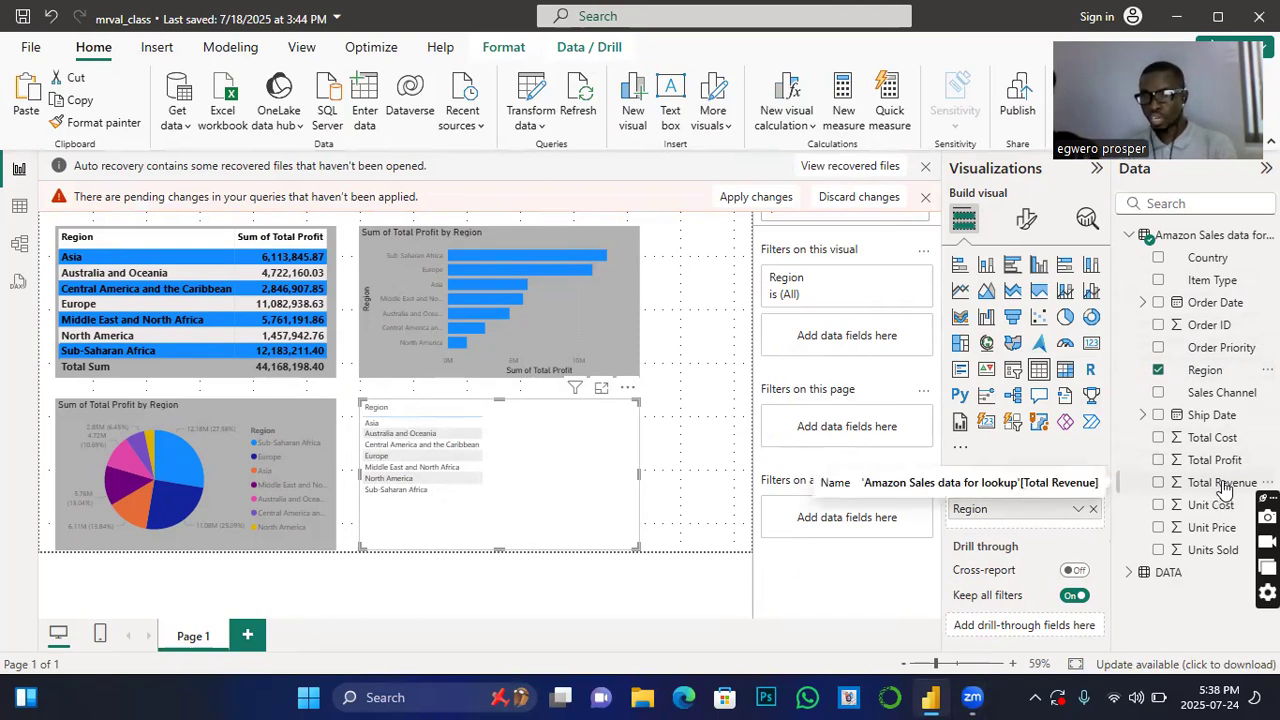
left_click(1157, 463)
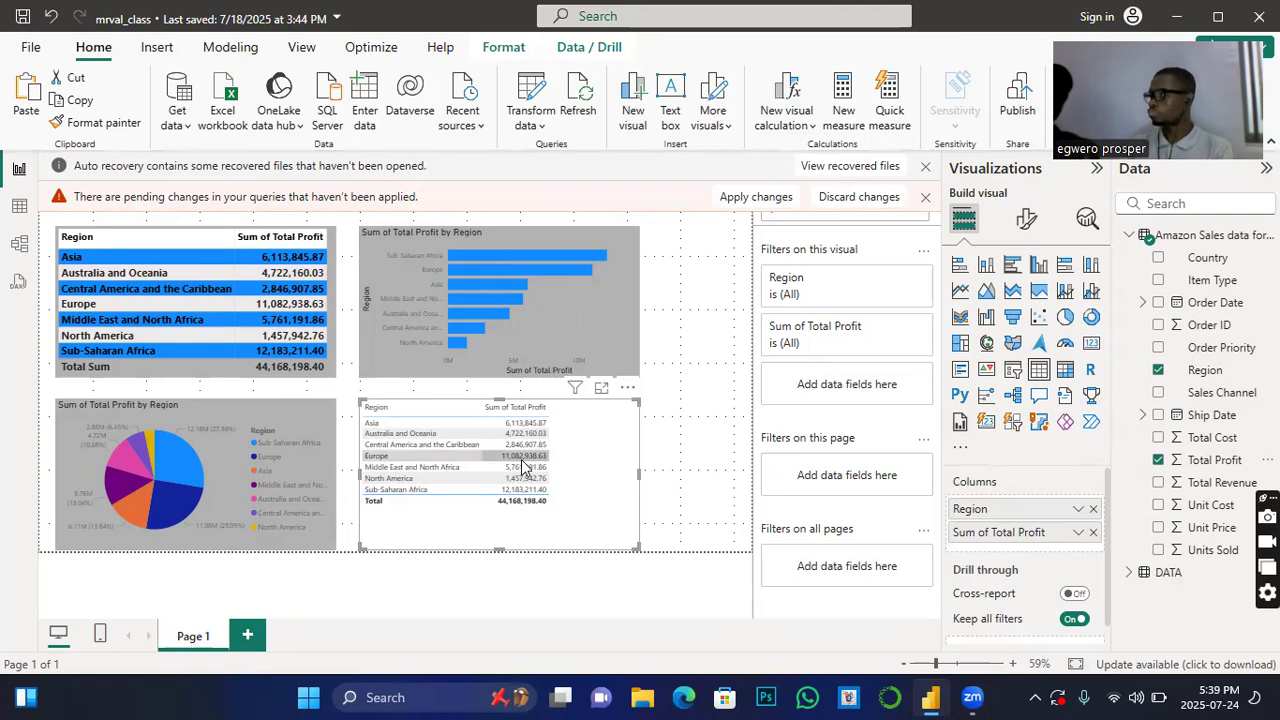
- Change the aggregation of Total Profit in the new table from Sum to Count
right_click(1030, 538)
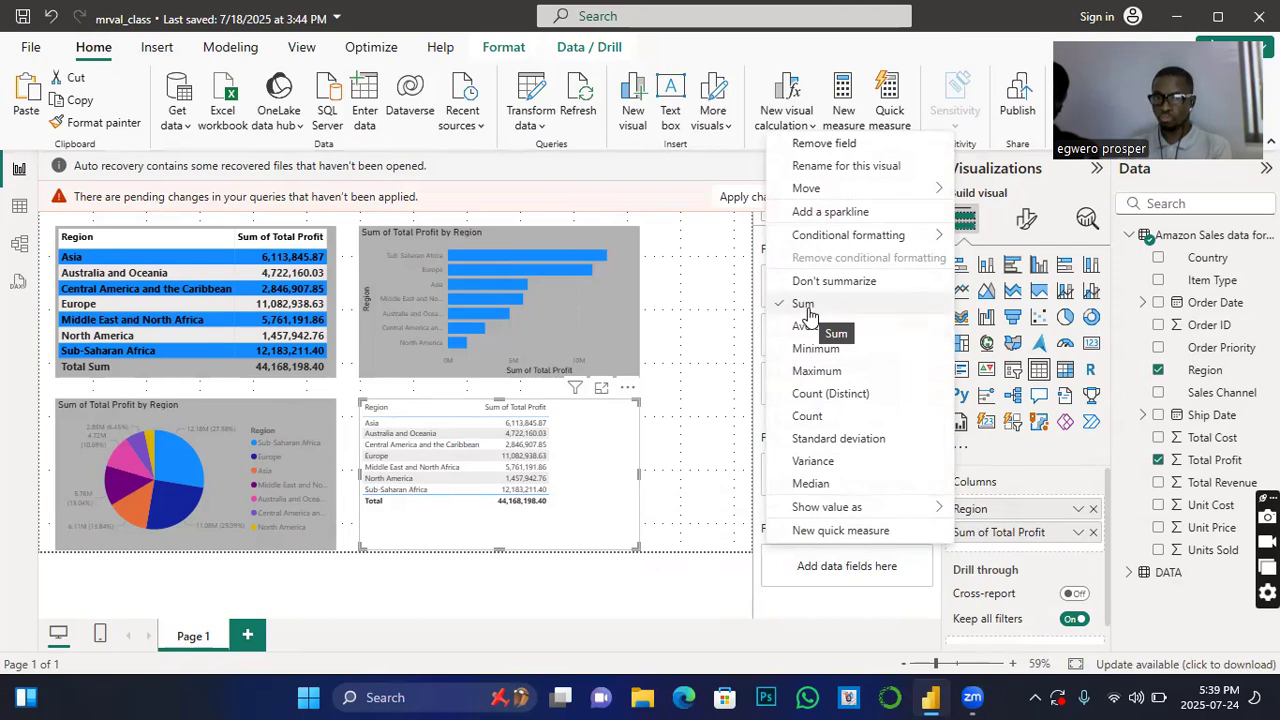
left_click(808, 415)
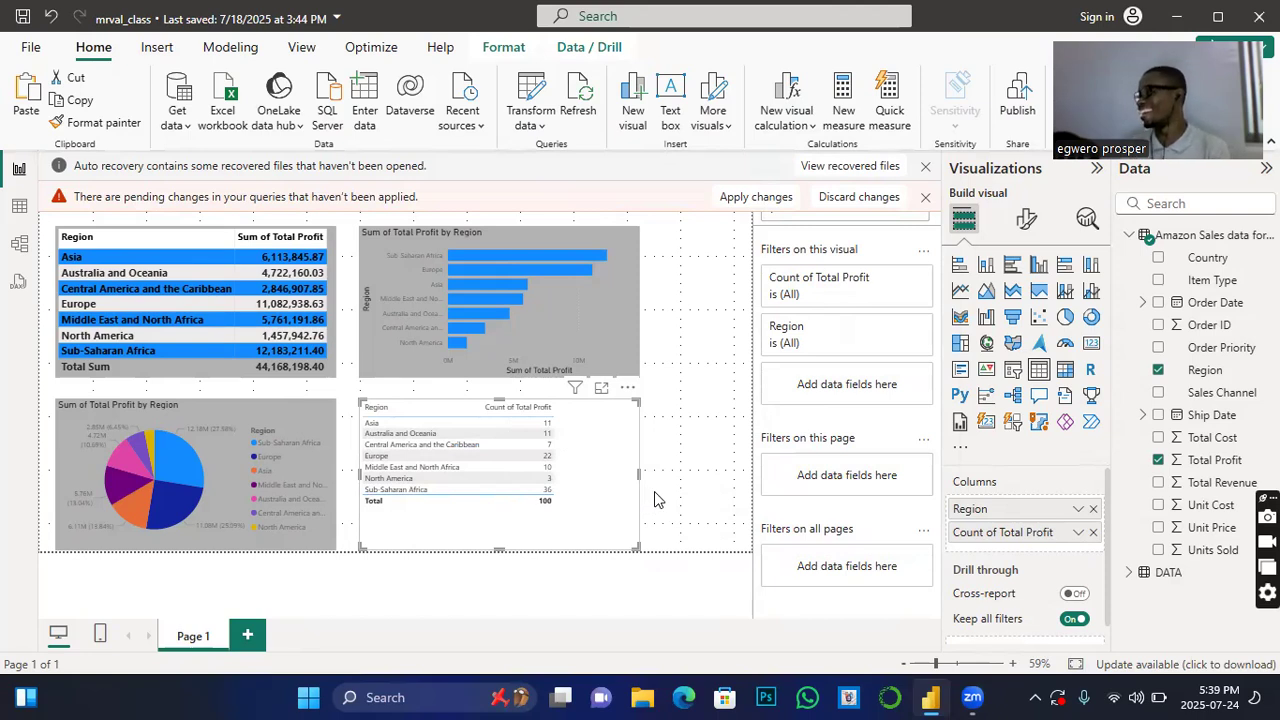
left_click(829, 642)
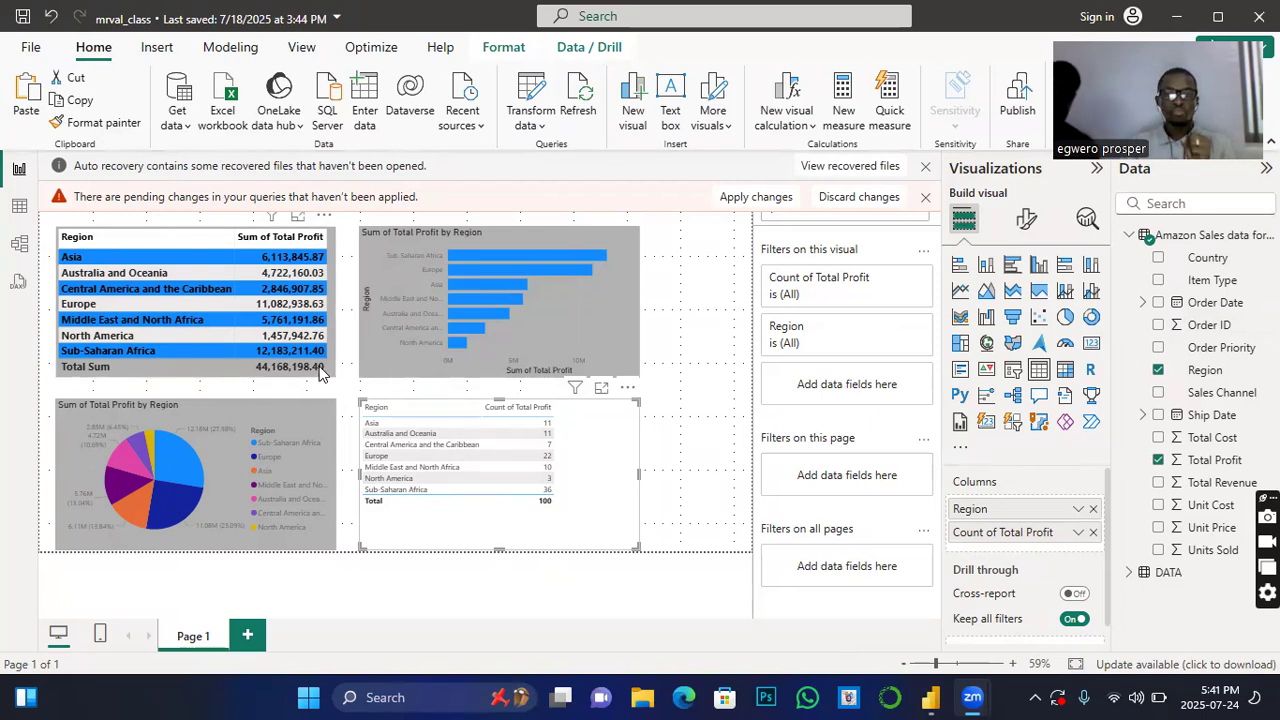
- Copy the original table's formatting onto the count table with Format painter, clear the Sub-Saharan Africa cross-highlight and deselect the visual
left_click(215, 378)
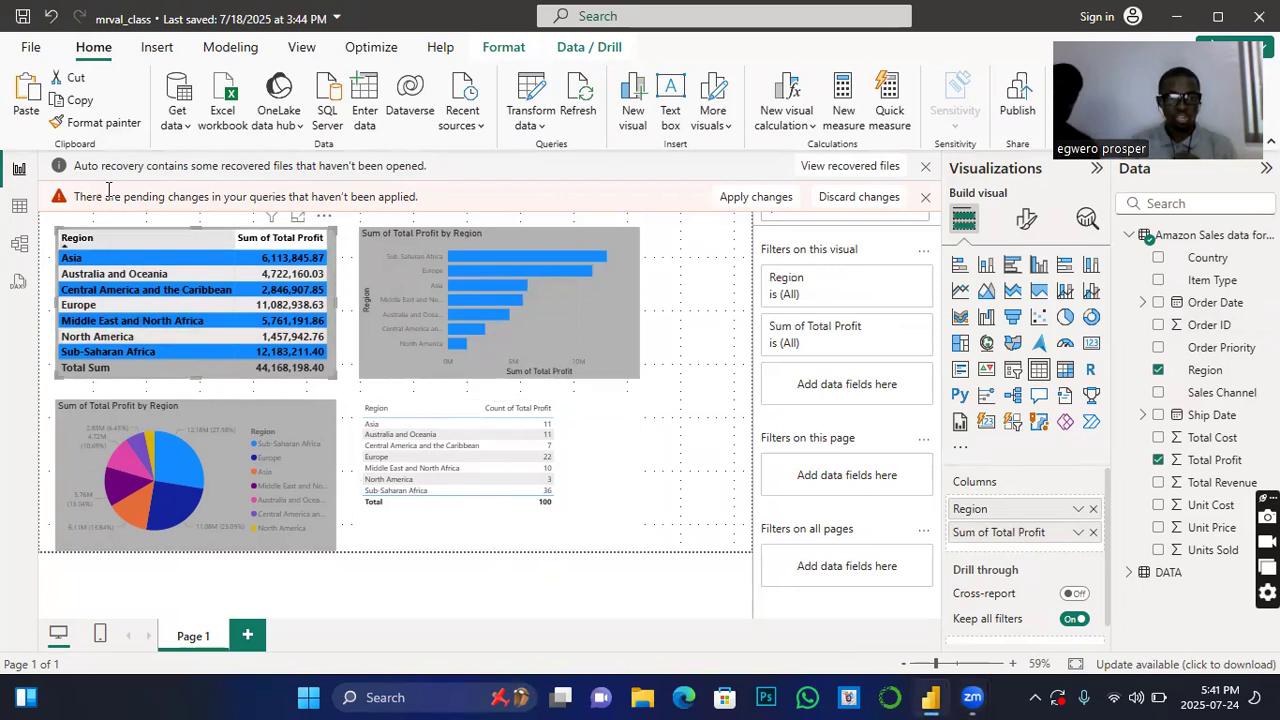
left_click(104, 123)
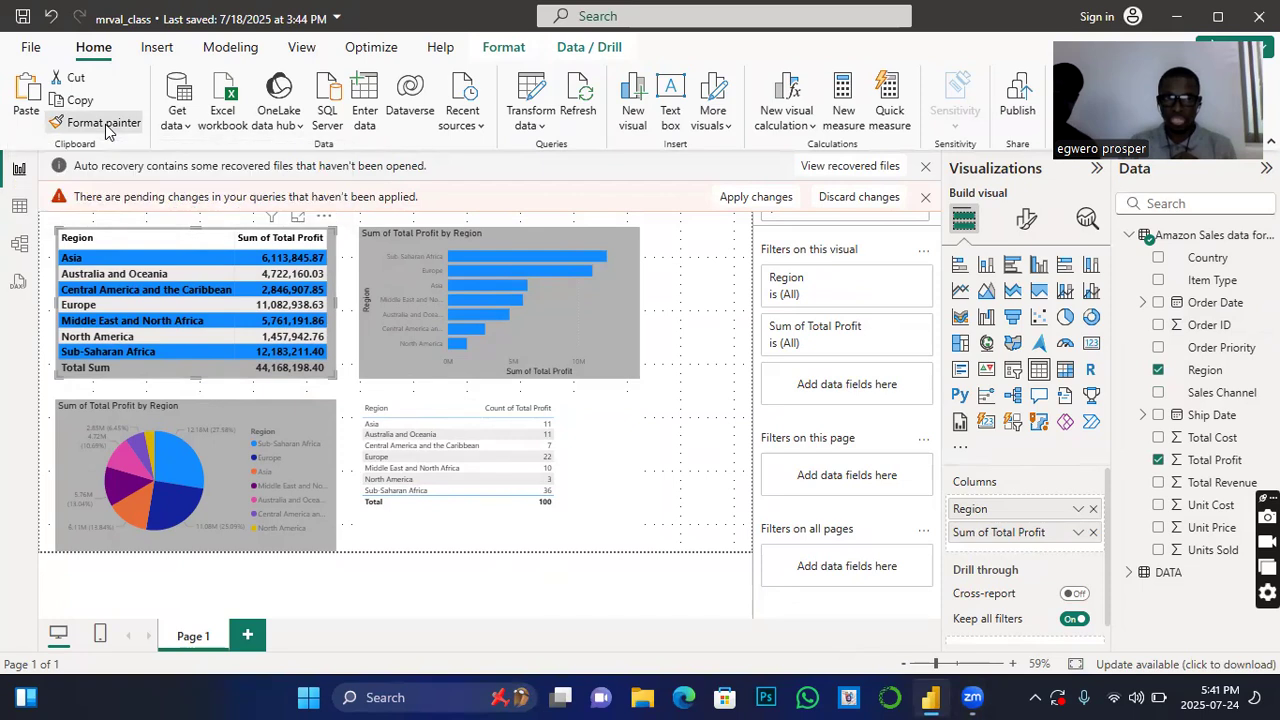
left_click(514, 497)
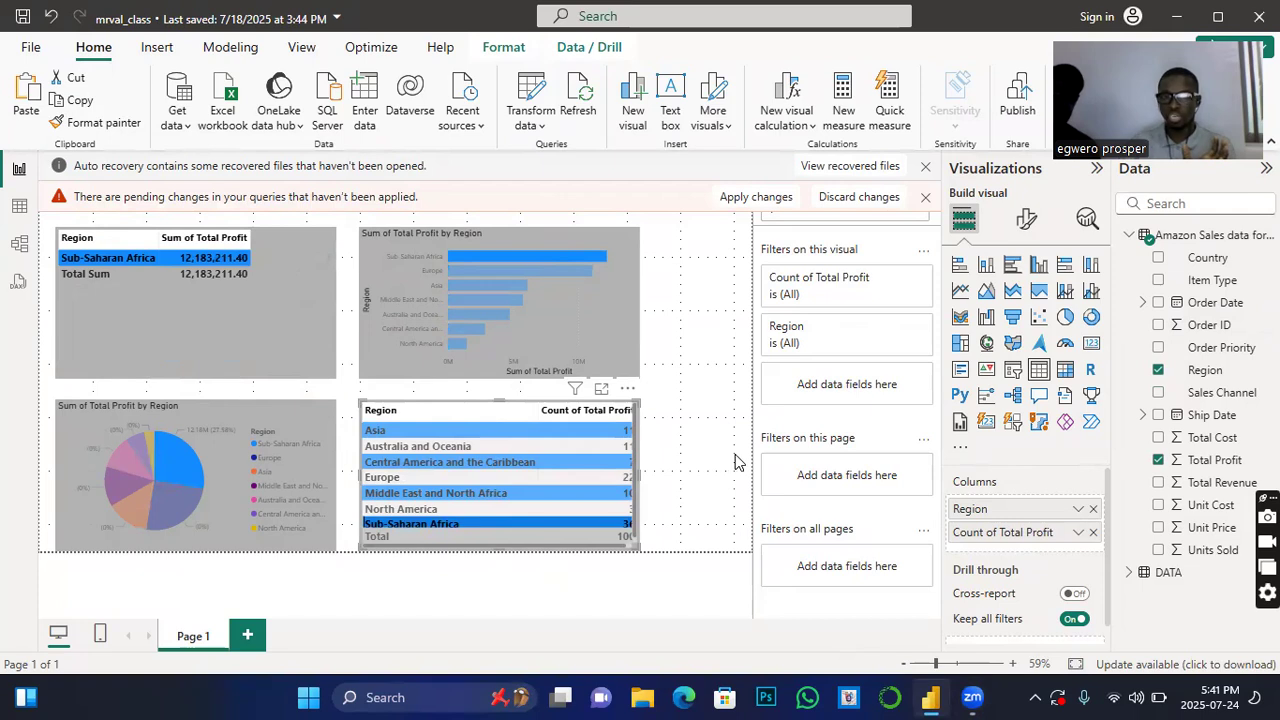
left_click(583, 494)
left_click(583, 497)
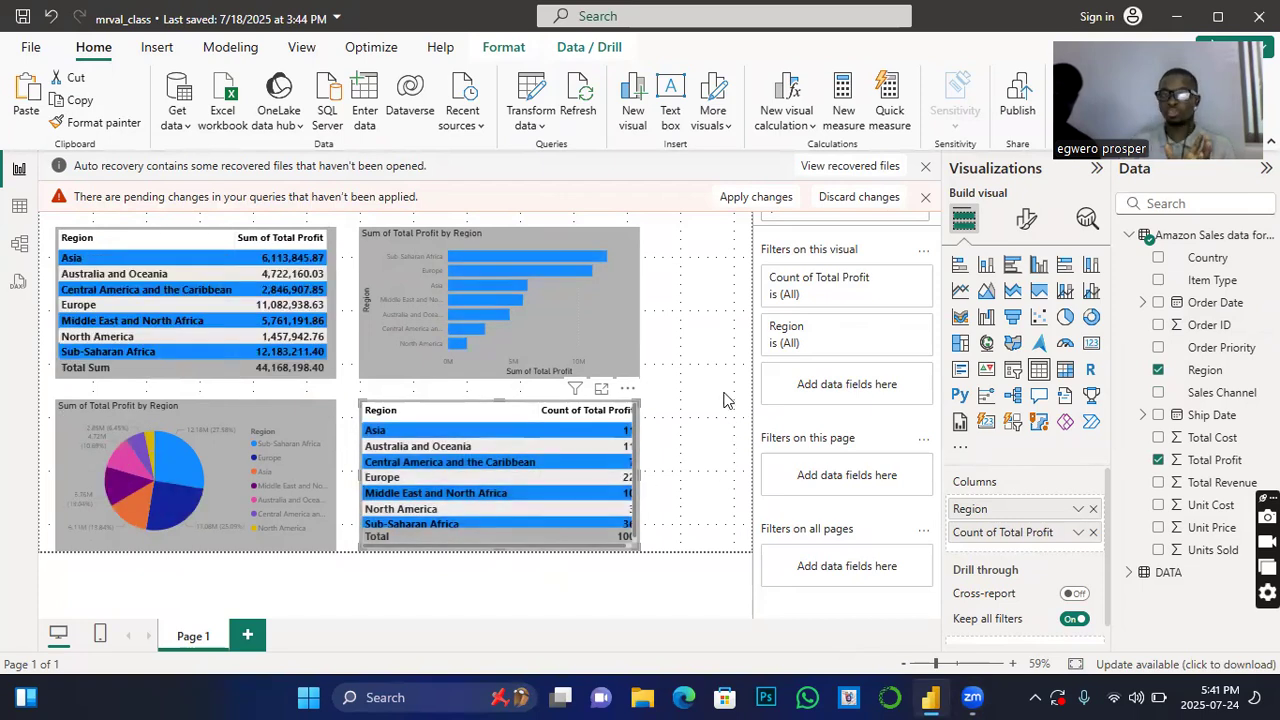
left_click(720, 398)
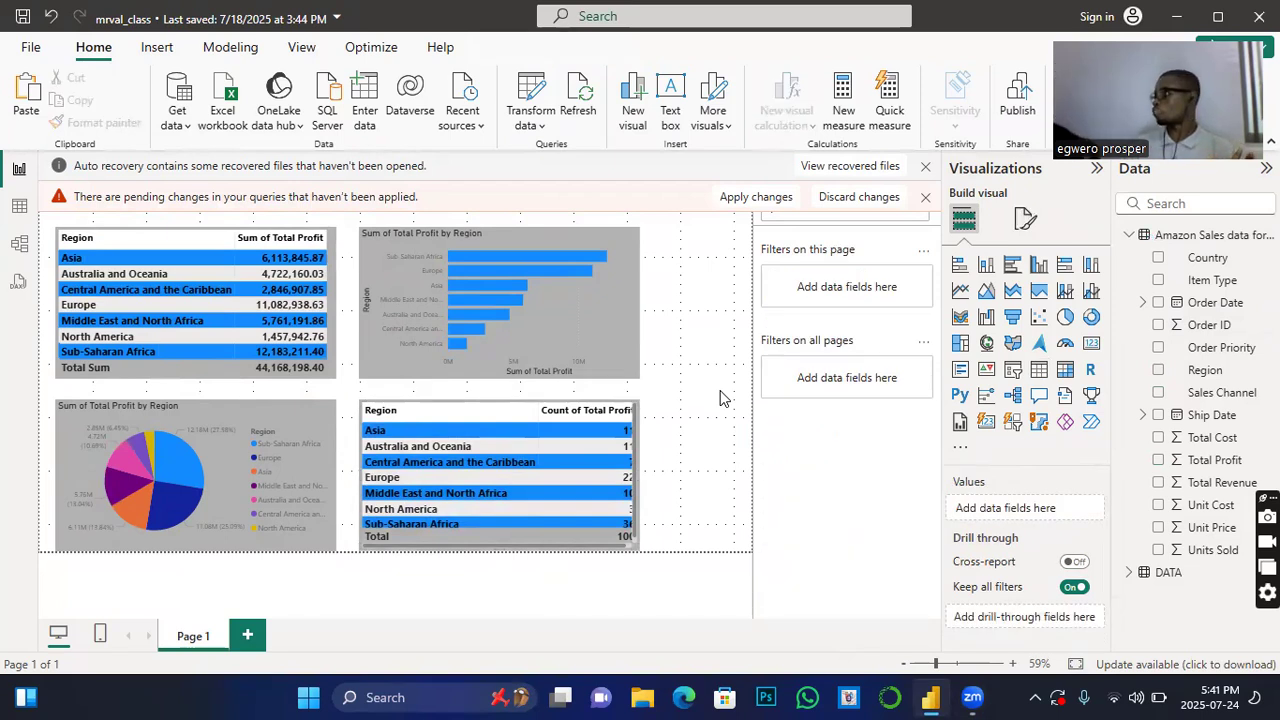